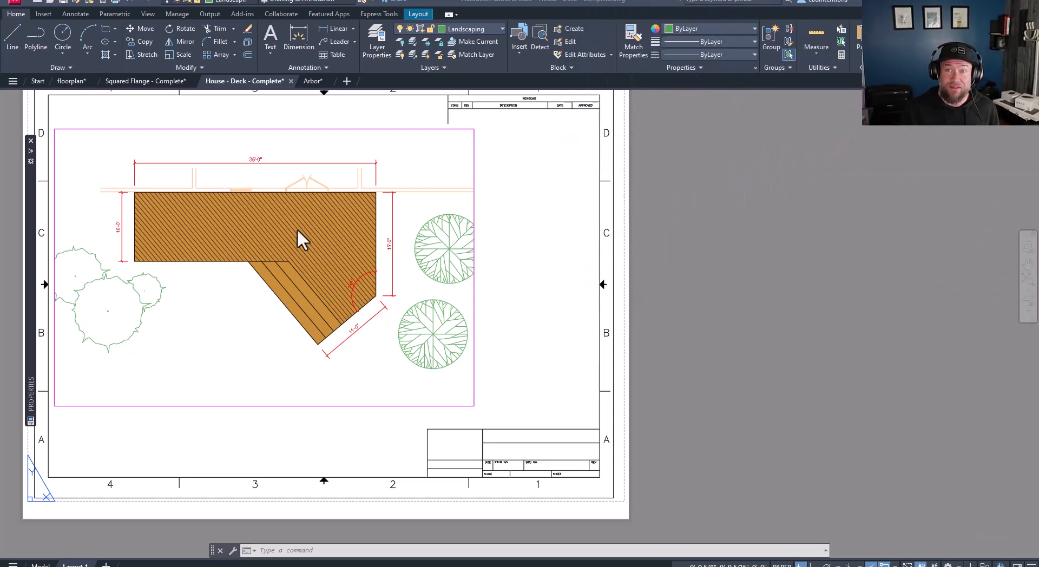
# - Recentre the layout sheet and briefly select, then clear, the deck viewport
pyautogui.press('Escape')
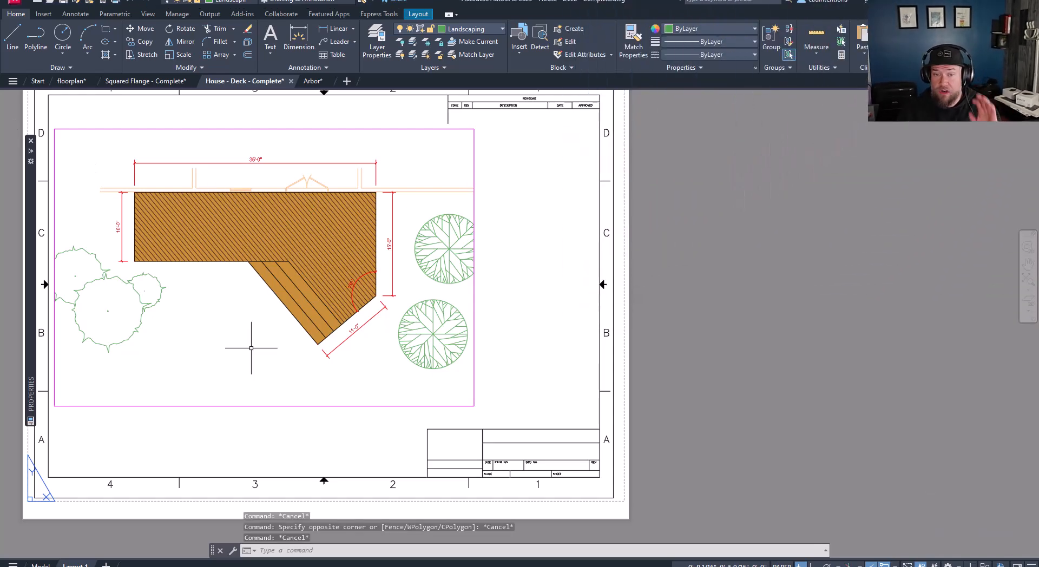
pyautogui.moveTo(355, 420); pyautogui.dragTo(371, 411, button='middle')
pyautogui.press('Escape')
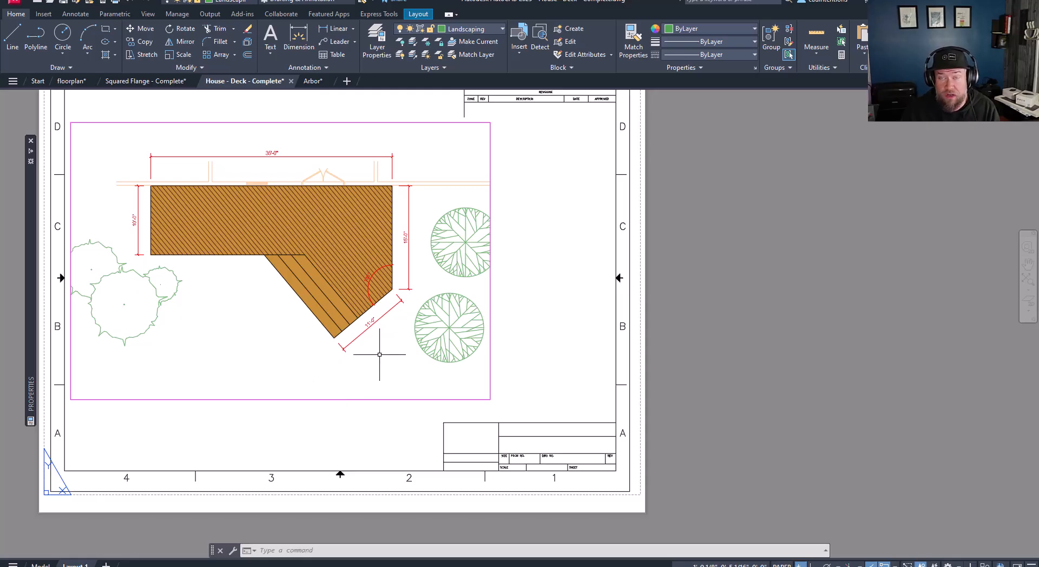
pyautogui.moveTo(398, 340); pyautogui.dragTo(407, 350, button='middle')
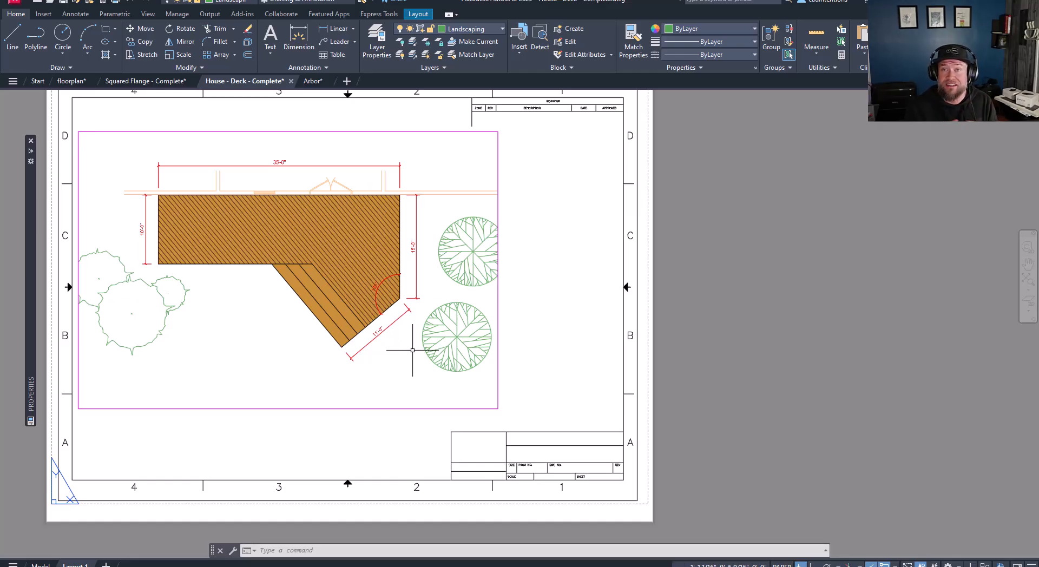
pyautogui.click(412, 425)
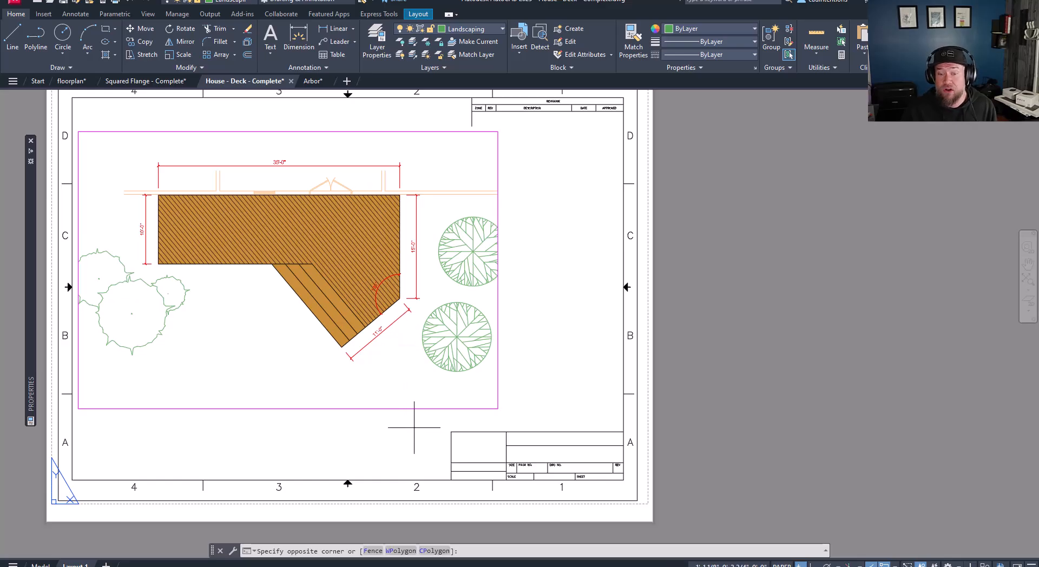
pyautogui.click(379, 383)
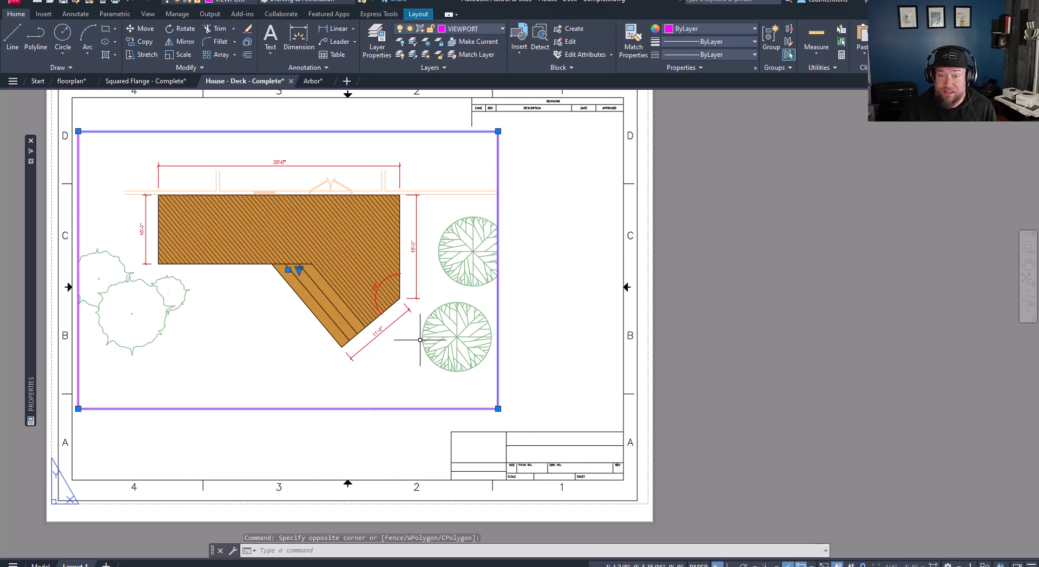
pyautogui.scroll(2, 395, 327)
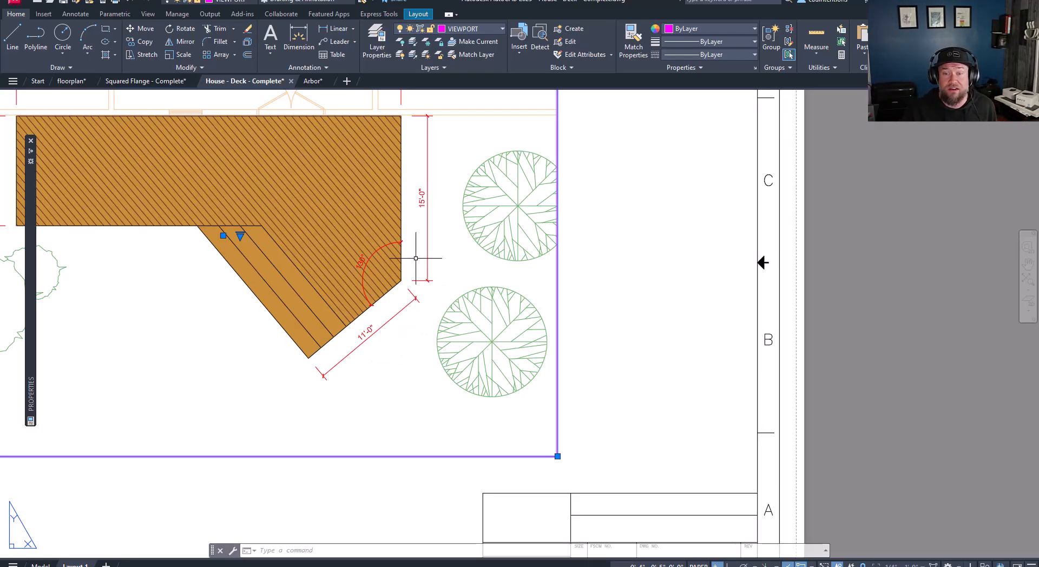
pyautogui.scroll(-3, 416, 258)
pyautogui.click(355, 282)
pyautogui.press('Escape')
pyautogui.moveTo(355, 282); pyautogui.dragTo(429, 295, button='middle')
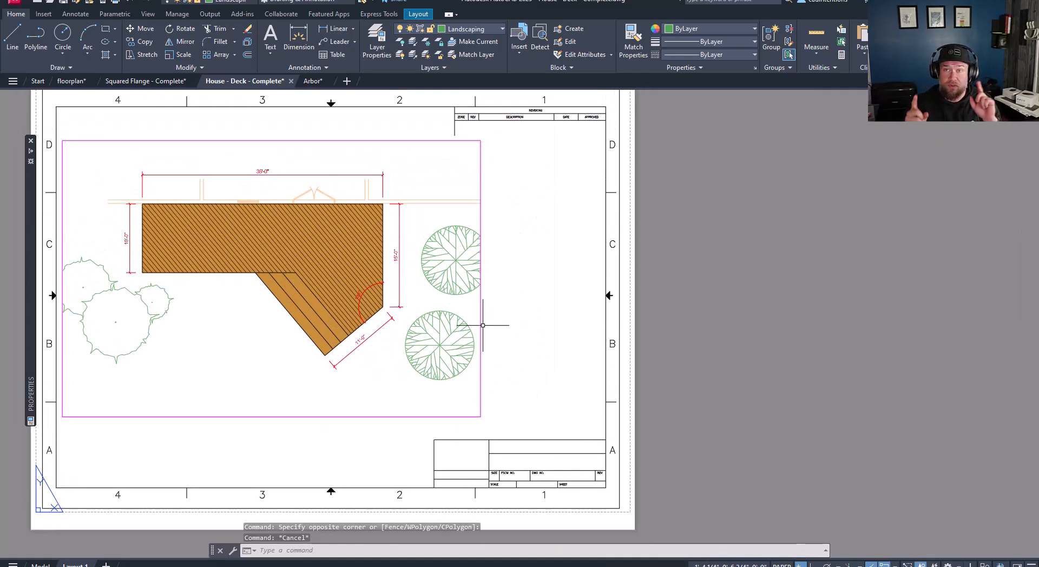
pyautogui.press('Escape')
pyautogui.press('Escape')
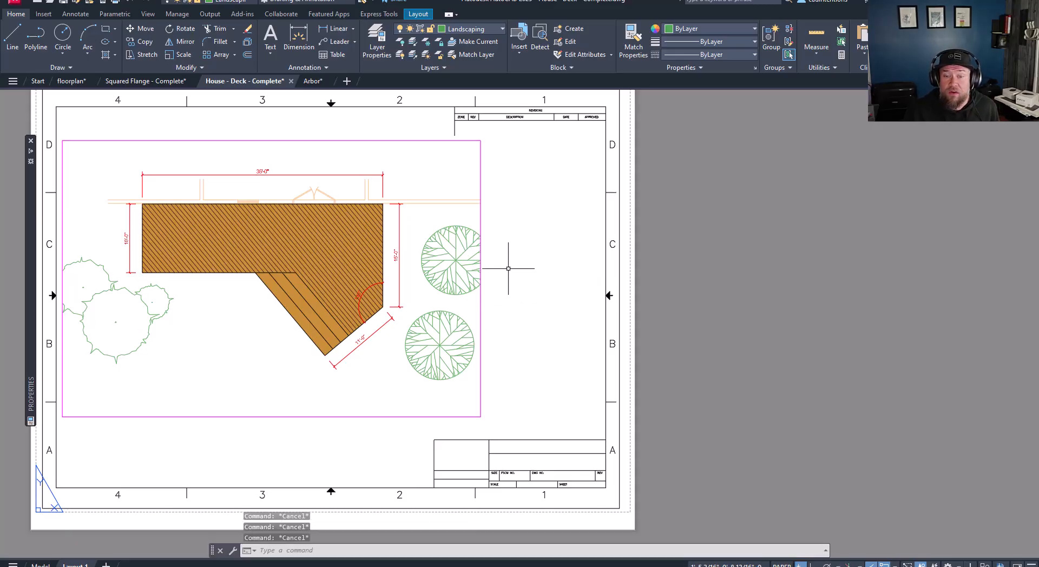
pyautogui.moveTo(505, 267); pyautogui.dragTo(509, 269, button='middle')
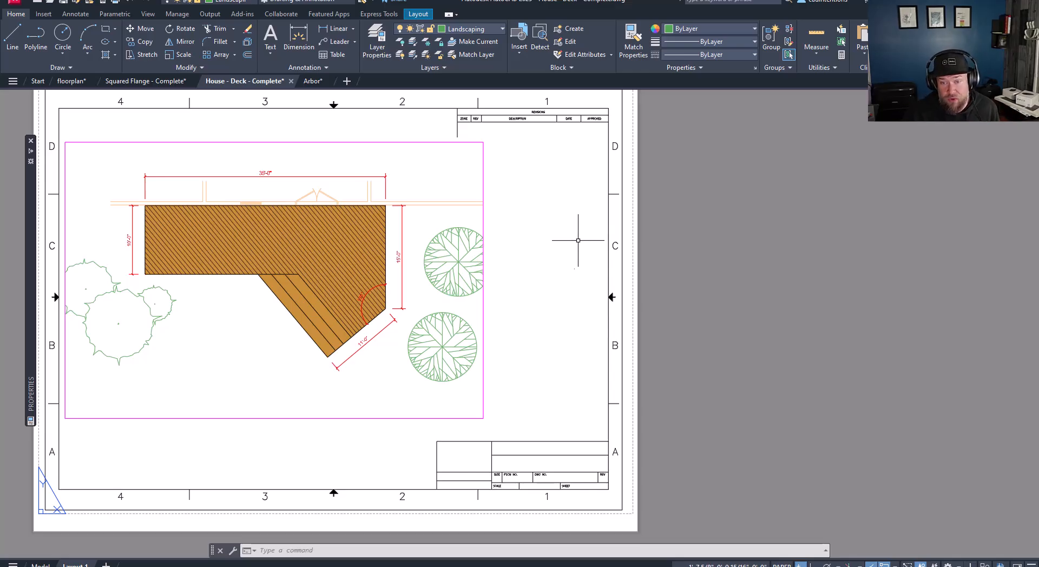
pyautogui.press('Escape')
pyautogui.press('Escape')
pyautogui.press('Escape')
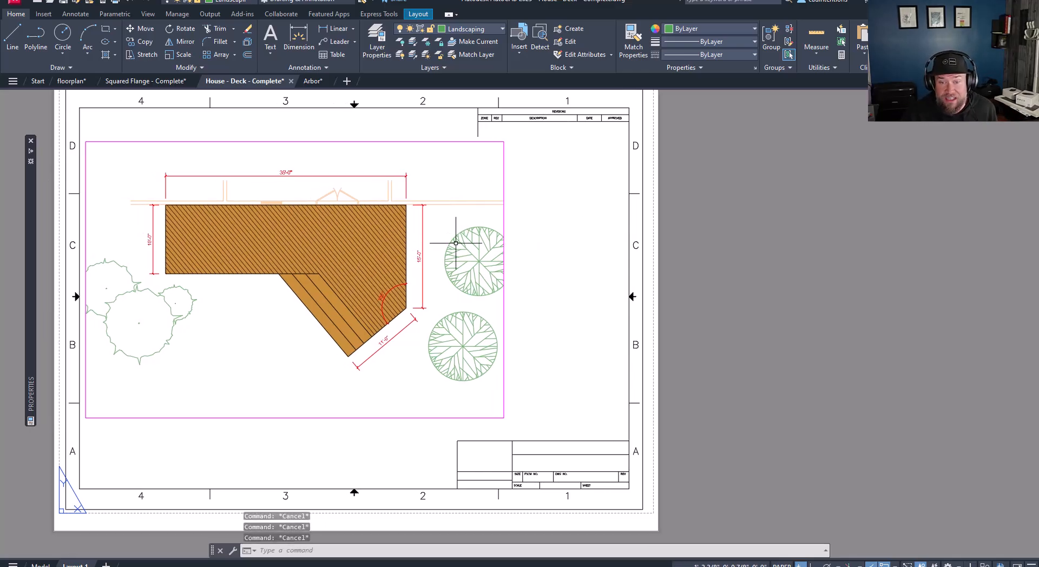
pyautogui.scroll(2, 487, 293)
pyautogui.scroll(1, 520, 325)
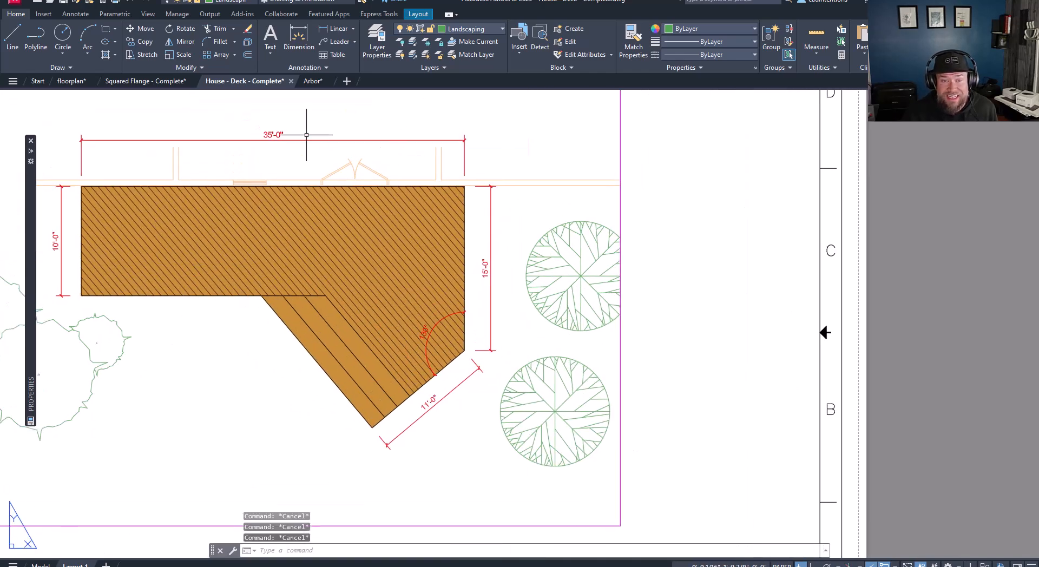
# - Enter model space inside the deck viewport and reposition the deck within it
pyautogui.moveTo(438, 394); pyautogui.dragTo(476, 329, button='middle')
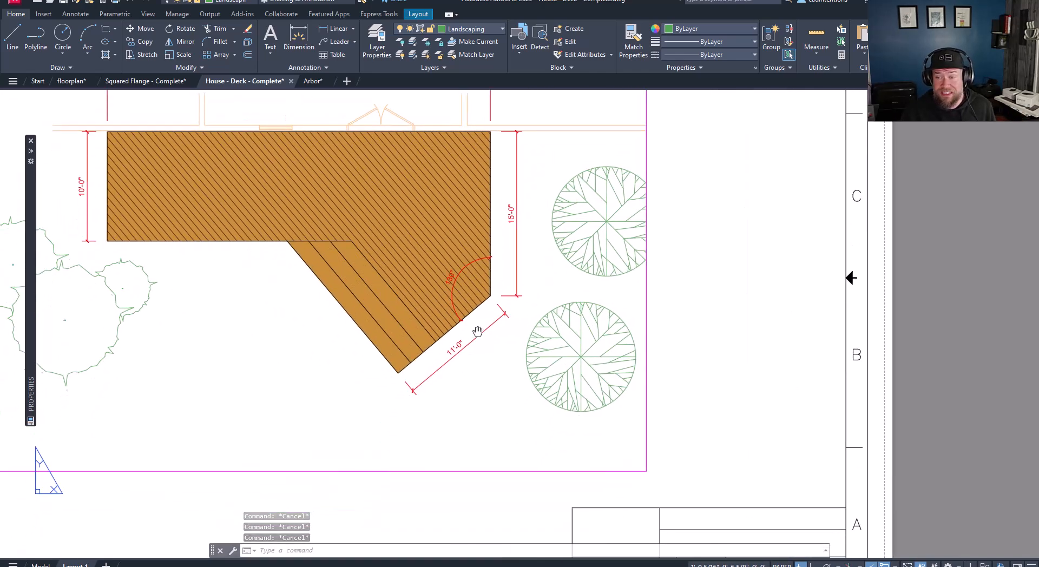
pyautogui.scroll(-2, 486, 341)
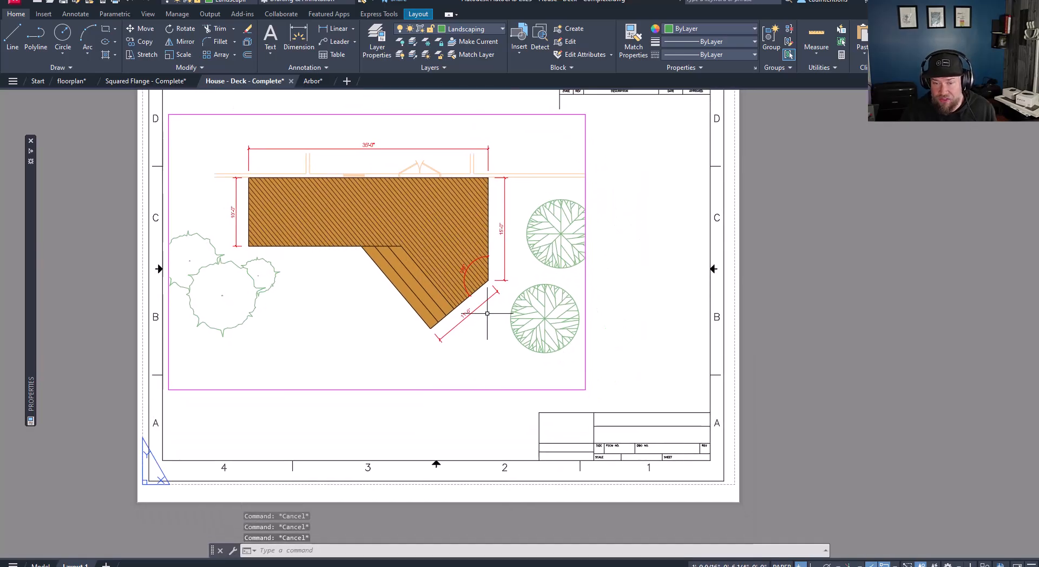
pyautogui.moveTo(511, 359); pyautogui.dragTo(504, 324, button='middle')
pyautogui.scroll(1, 491, 301)
pyautogui.scroll(1, 509, 343)
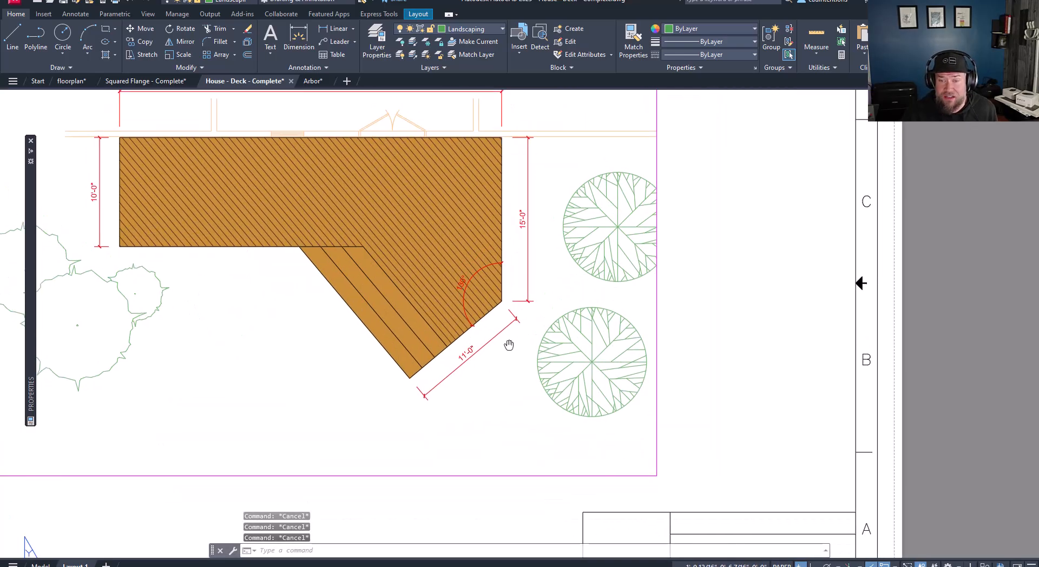
pyautogui.doubleClick(638, 288)
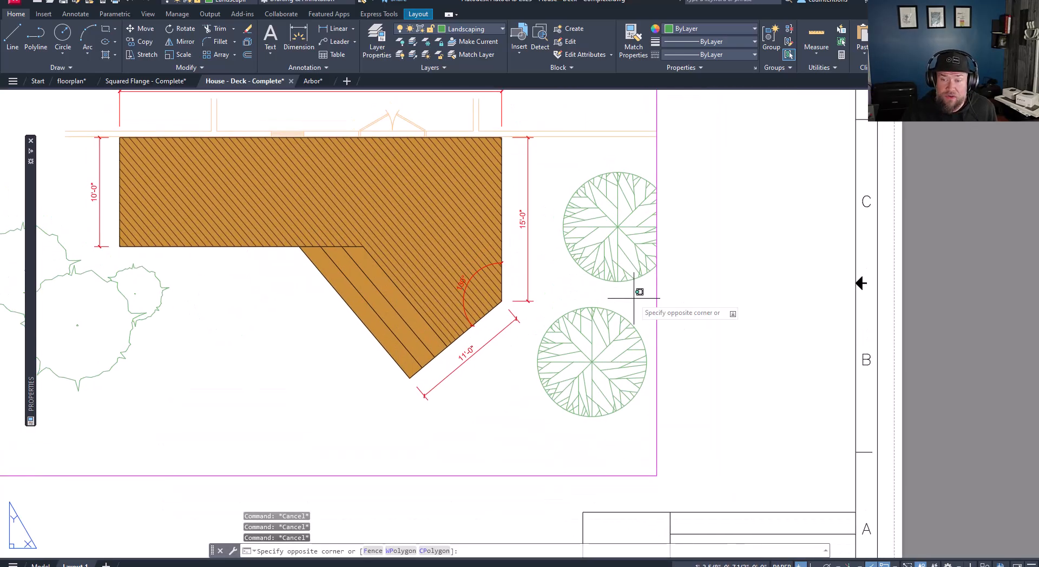
pyautogui.moveTo(540, 294); pyautogui.dragTo(552, 309, button='middle')
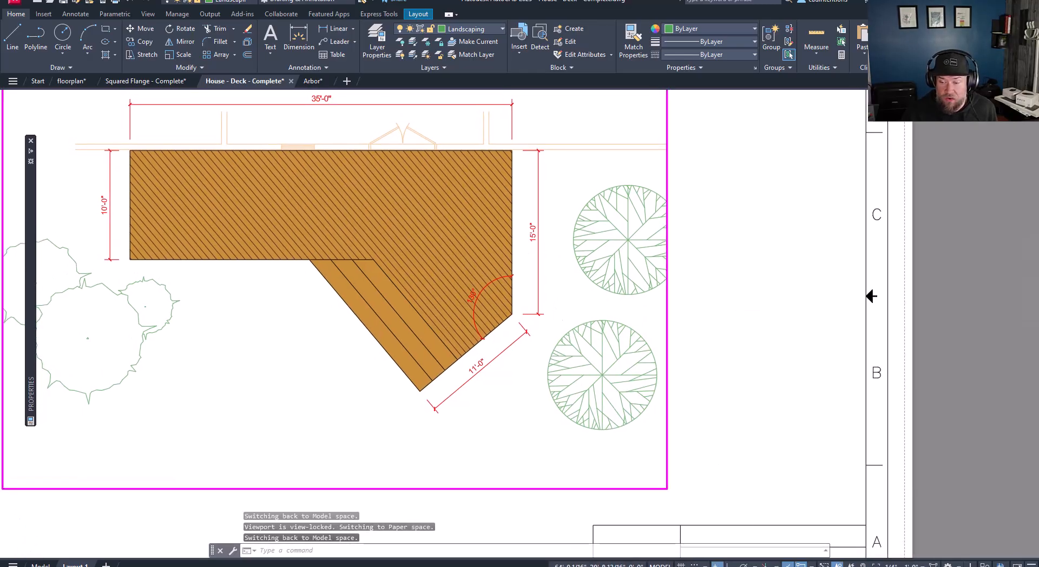
pyautogui.moveTo(547, 413)
pyautogui.mouseDown(button='middle')
pyautogui.moveTo(561, 378)
pyautogui.moveTo(526, 403)
pyautogui.mouseUp(button='middle')
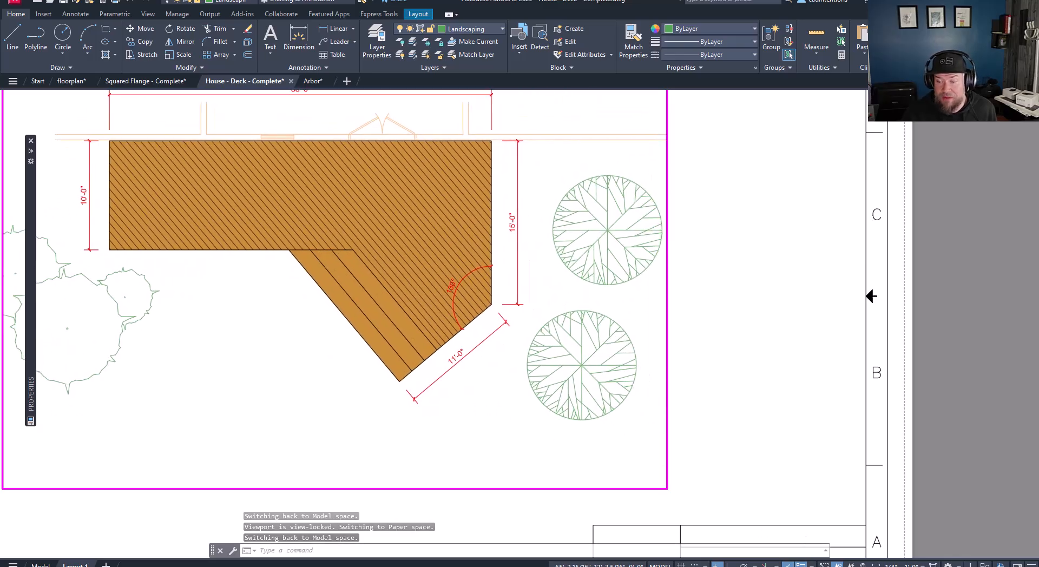
# - Set the viewport scale to 3/8" = 1'-0" and toggle annotation visibility from the status bar
pyautogui.click(913, 563)
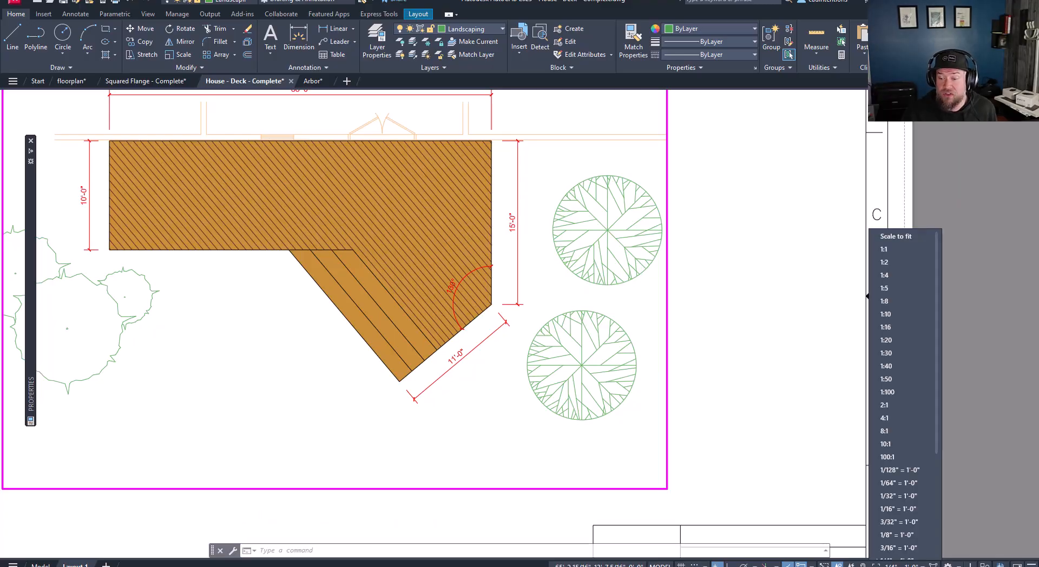
pyautogui.click(867, 296)
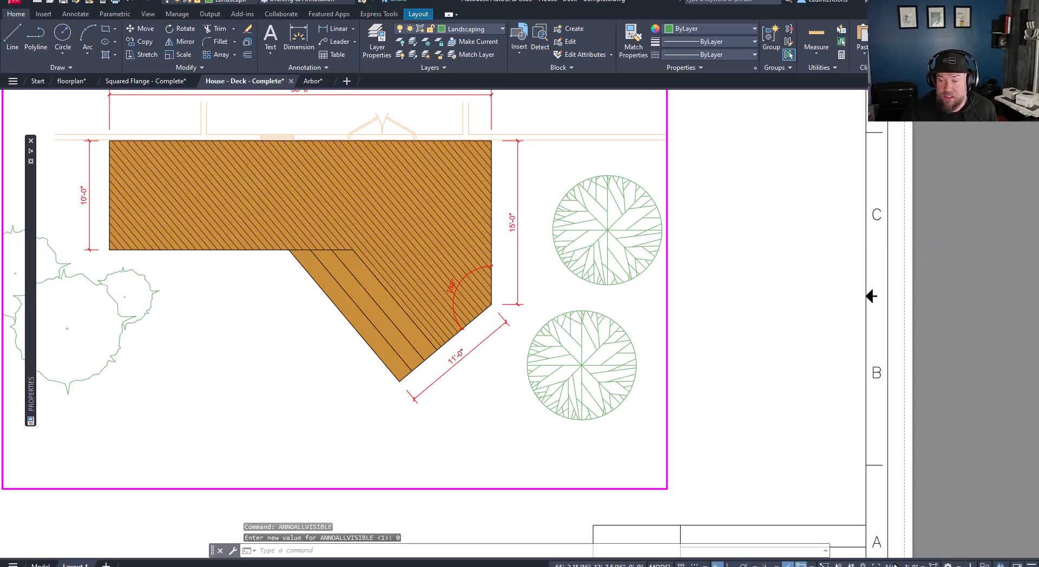
pyautogui.click(909, 564)
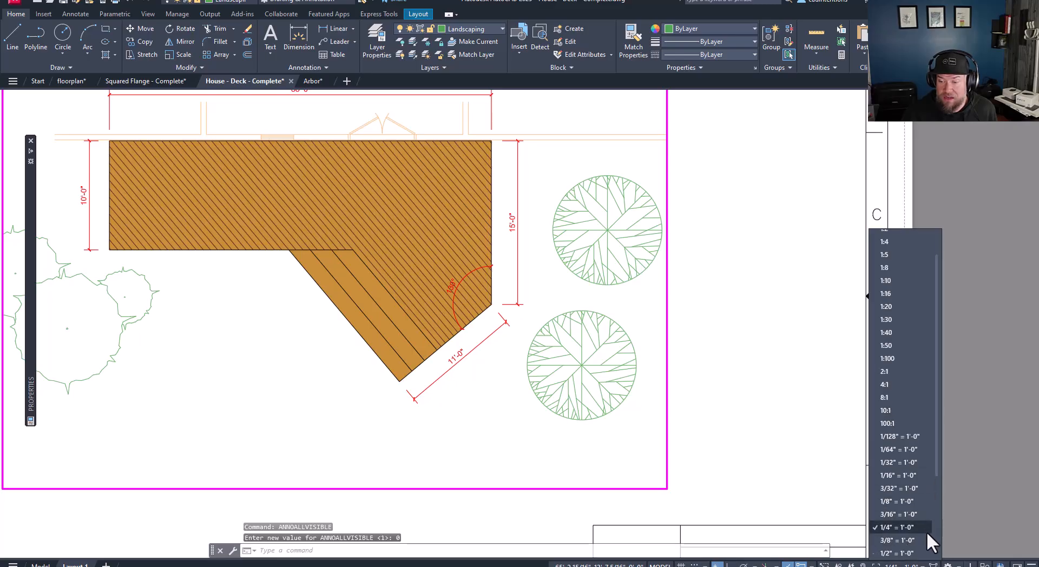
pyautogui.click(907, 539)
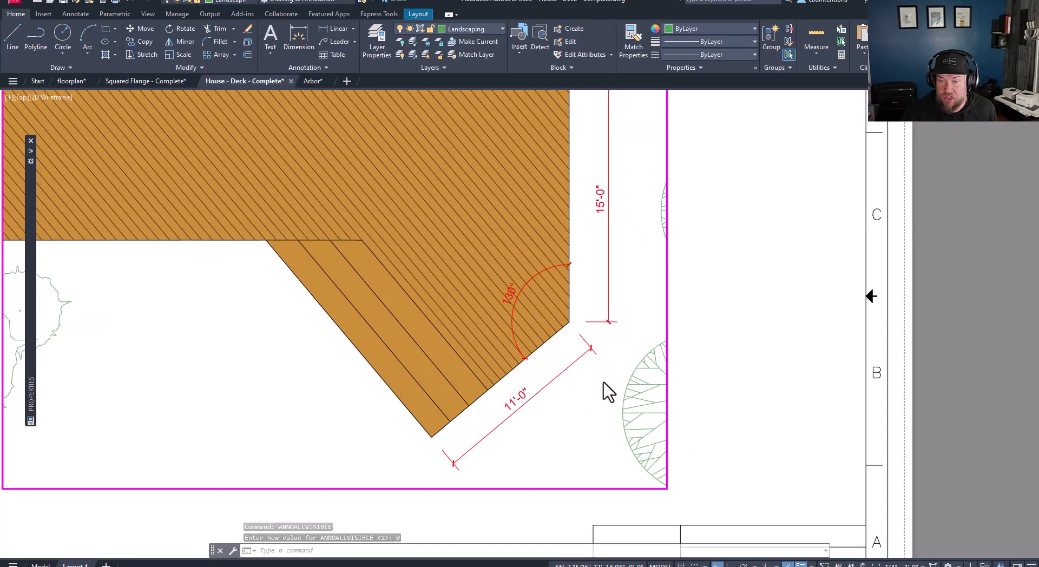
pyautogui.moveTo(559, 392); pyautogui.dragTo(505, 357, button='middle')
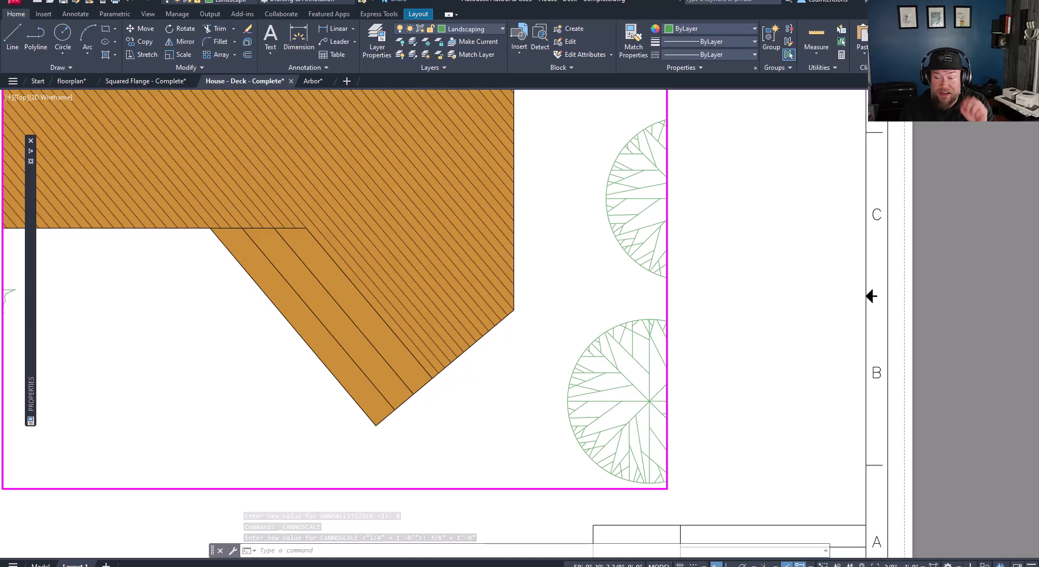
pyautogui.click(812, 563)
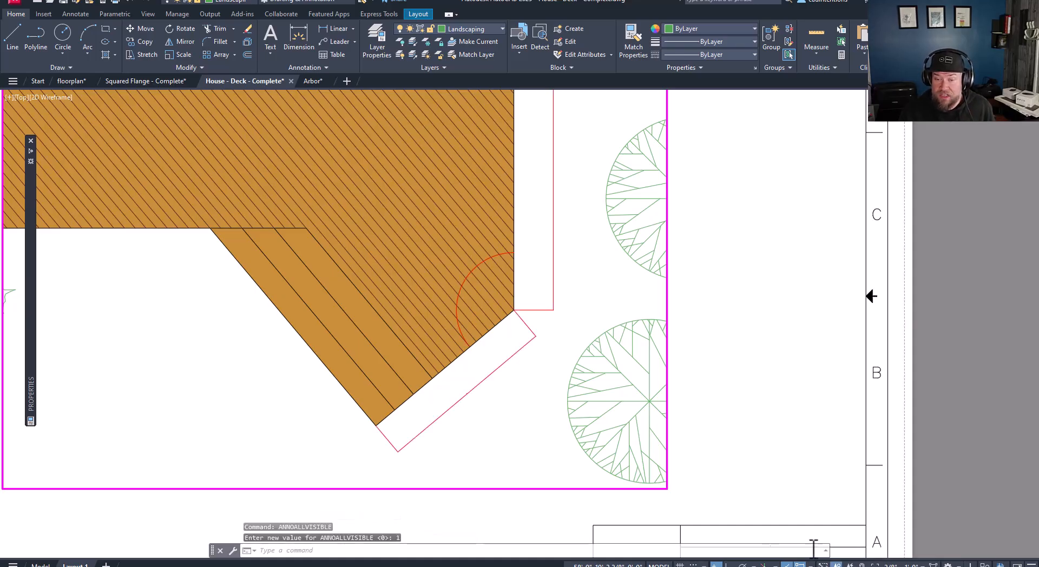
# - Select the masked 11'-0" and 15'-0" dimensions, deselect them and return to paper space
pyautogui.press('Escape')
pyautogui.click(511, 378)
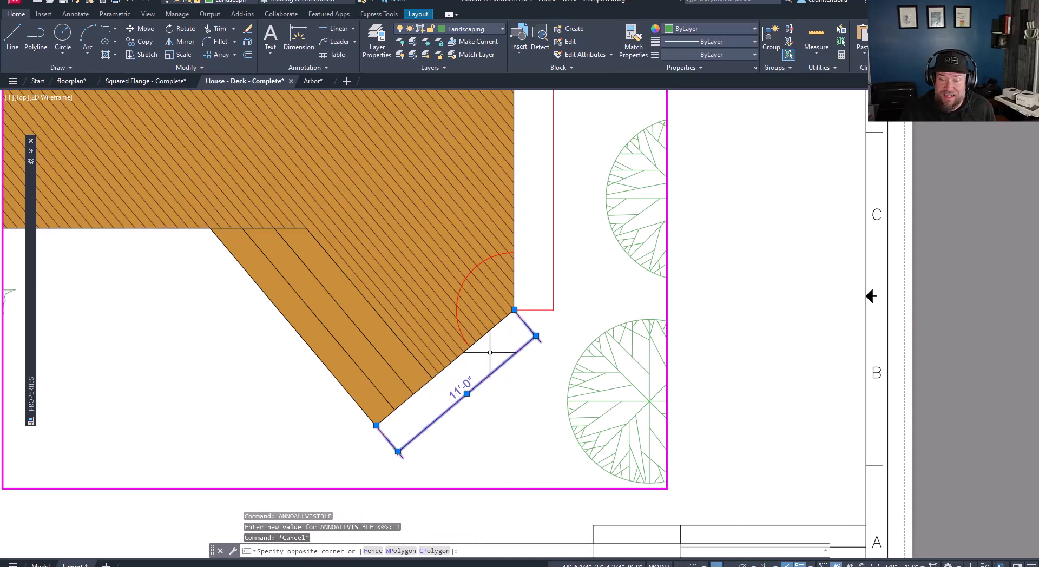
pyautogui.click(489, 352)
pyautogui.click(557, 321)
pyautogui.click(536, 284)
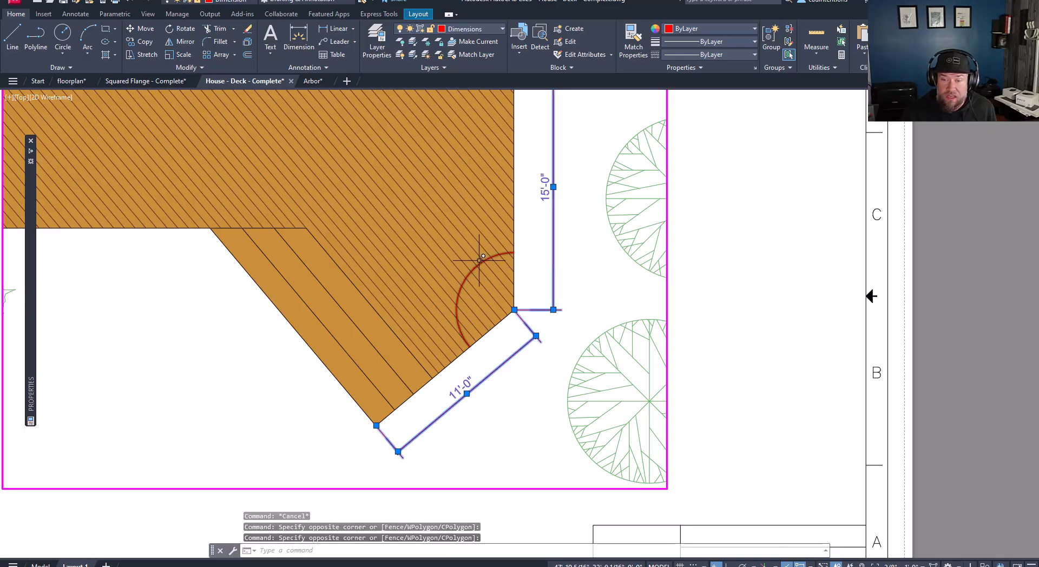
pyautogui.press('Delete')
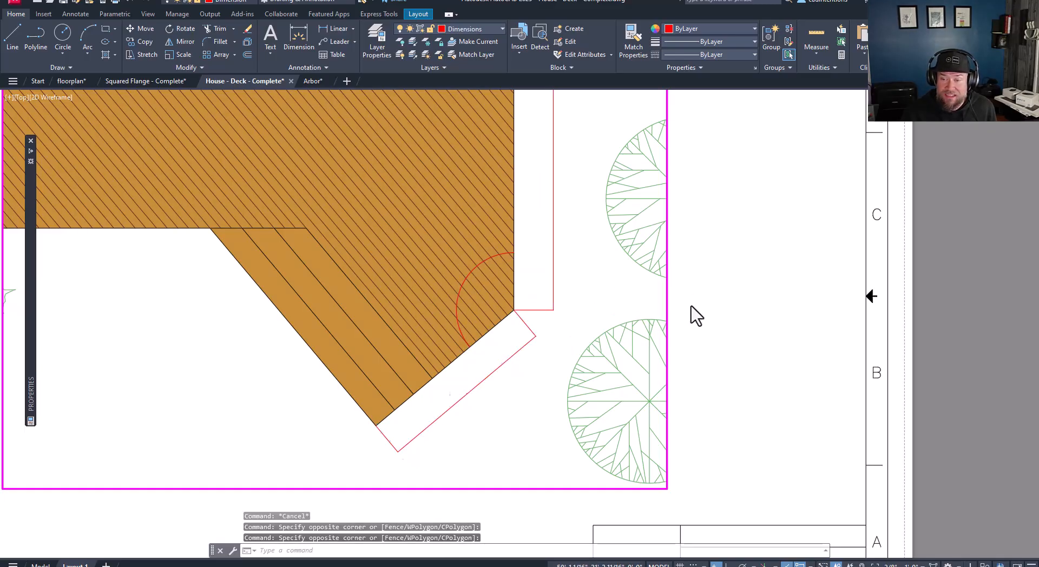
pyautogui.doubleClick(719, 297)
pyautogui.scroll(-2, 706, 298)
# - Select and clear the deck viewport, then re-enter model space inside it
pyautogui.moveTo(615, 271); pyautogui.dragTo(626, 316, button='middle')
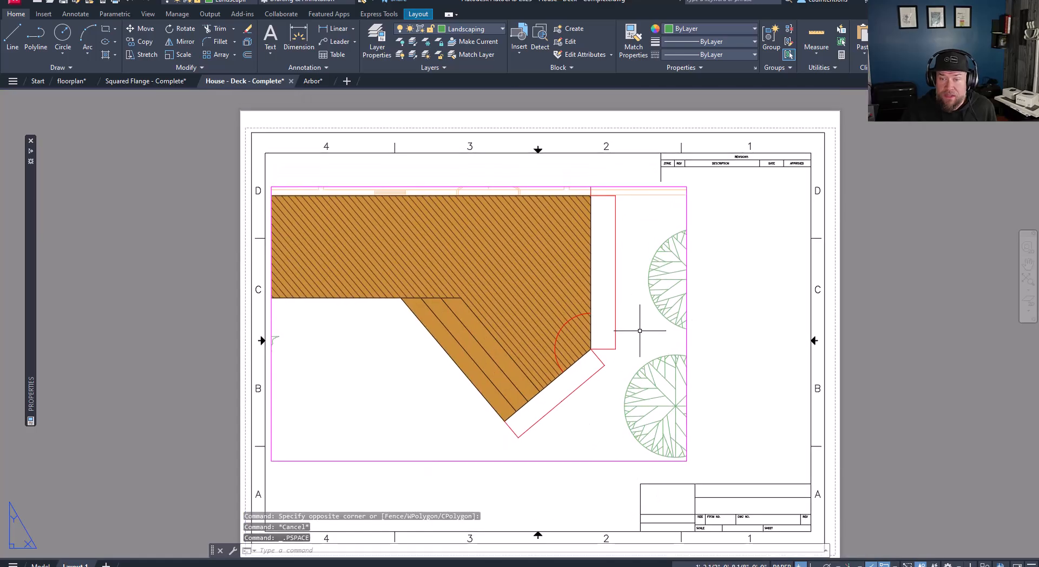
pyautogui.click(742, 345)
pyautogui.click(637, 326)
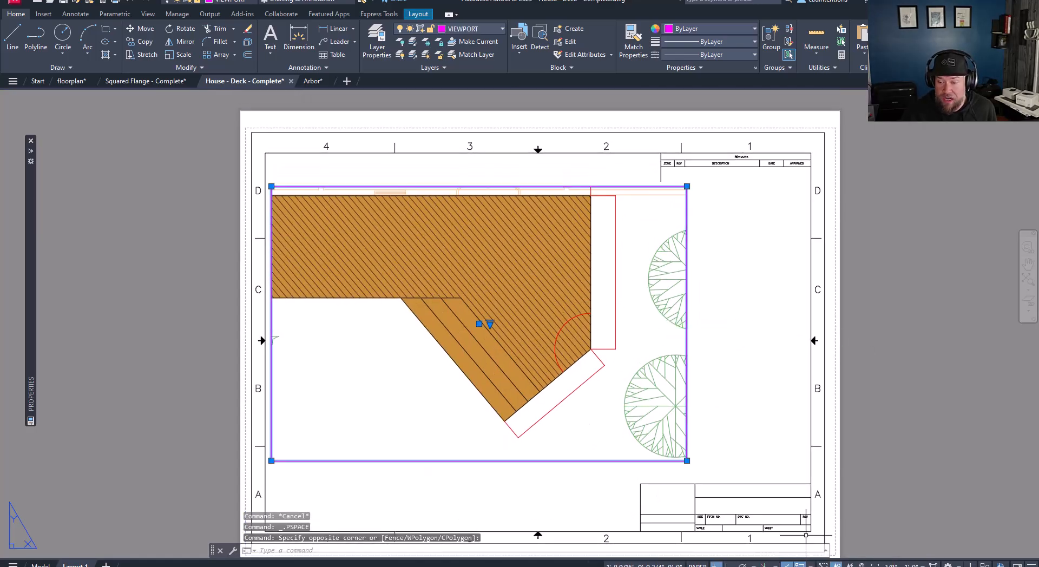
pyautogui.press('Escape')
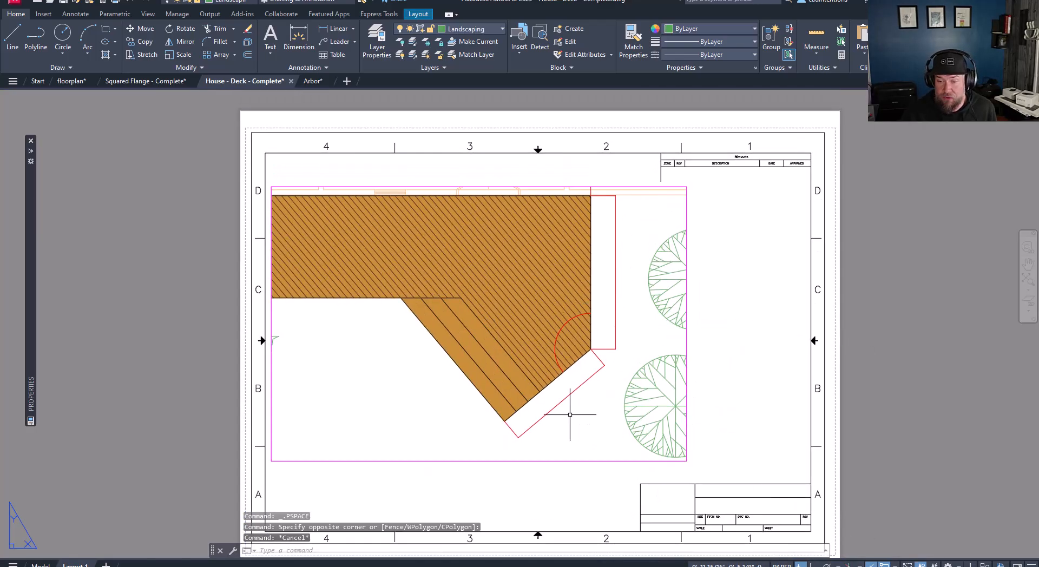
pyautogui.doubleClick(568, 418)
# - Add the current 3/8" = 1'-0" scale to the selected 11'-0" and 15'-0" dimensions
pyautogui.click(572, 390)
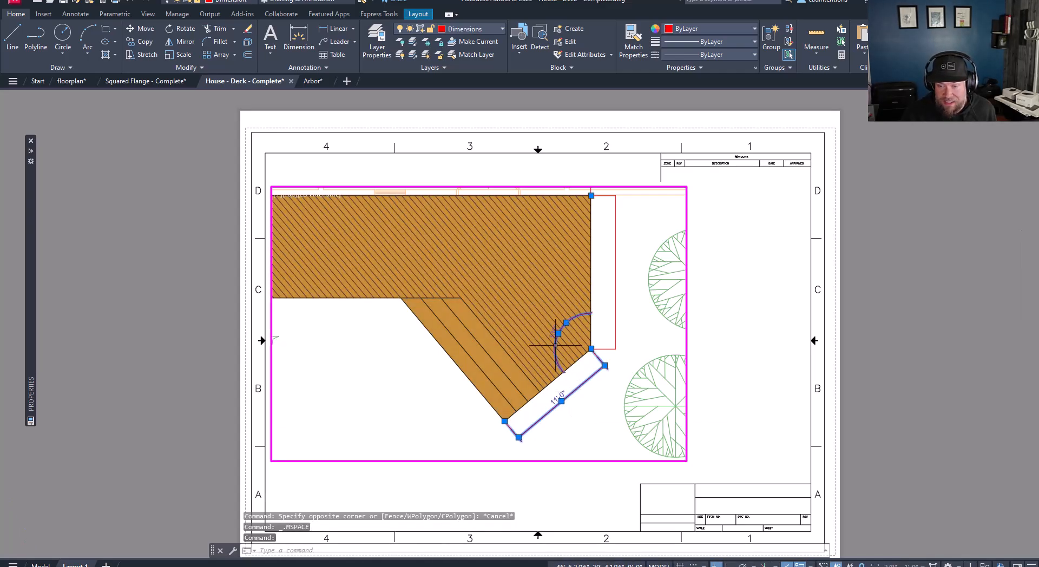
pyautogui.click(589, 378)
pyautogui.click(754, 193)
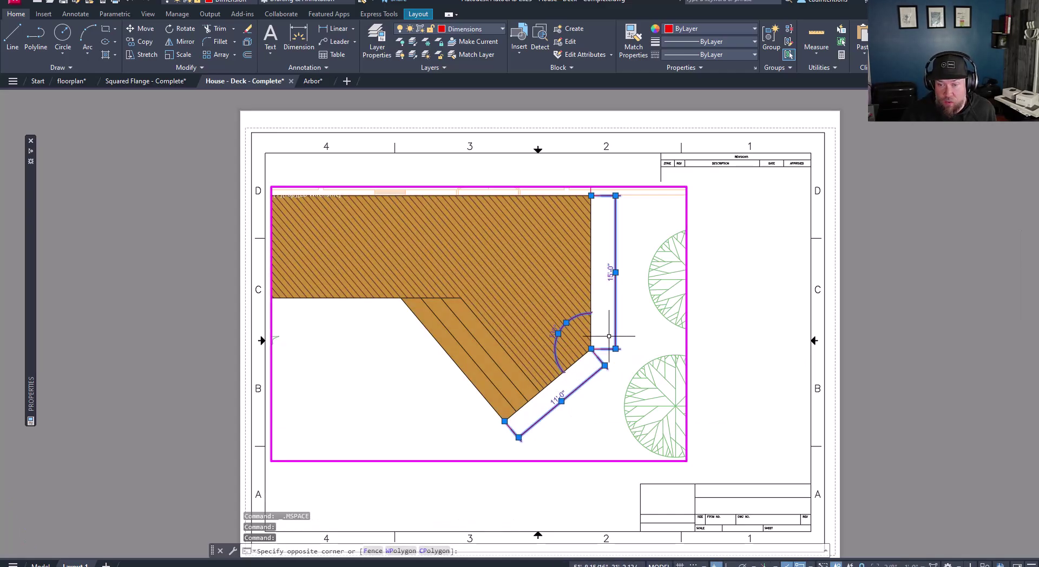
pyautogui.rightClick(599, 304)
pyautogui.moveTo(648, 80)
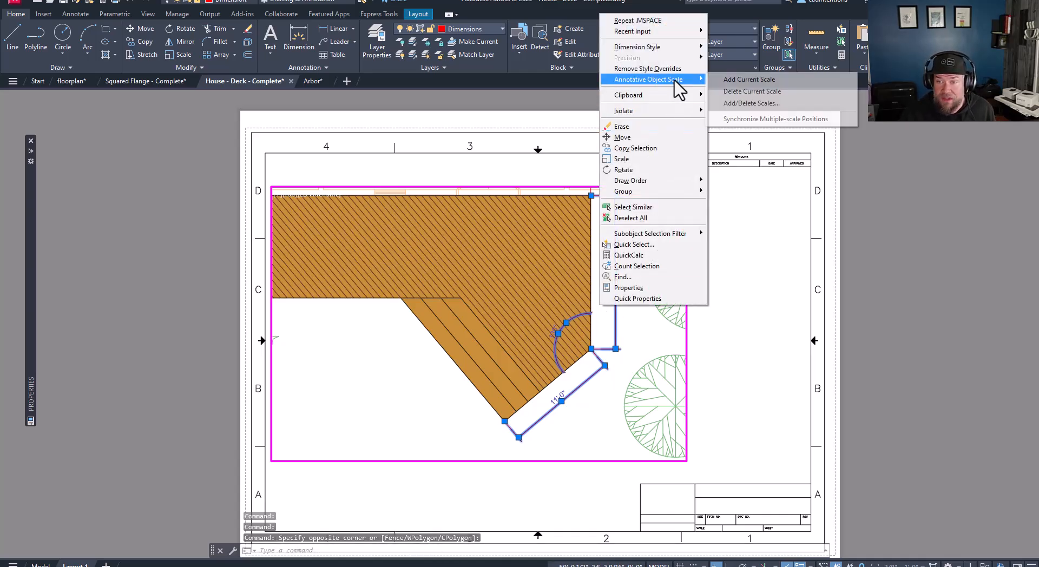
pyautogui.click(748, 80)
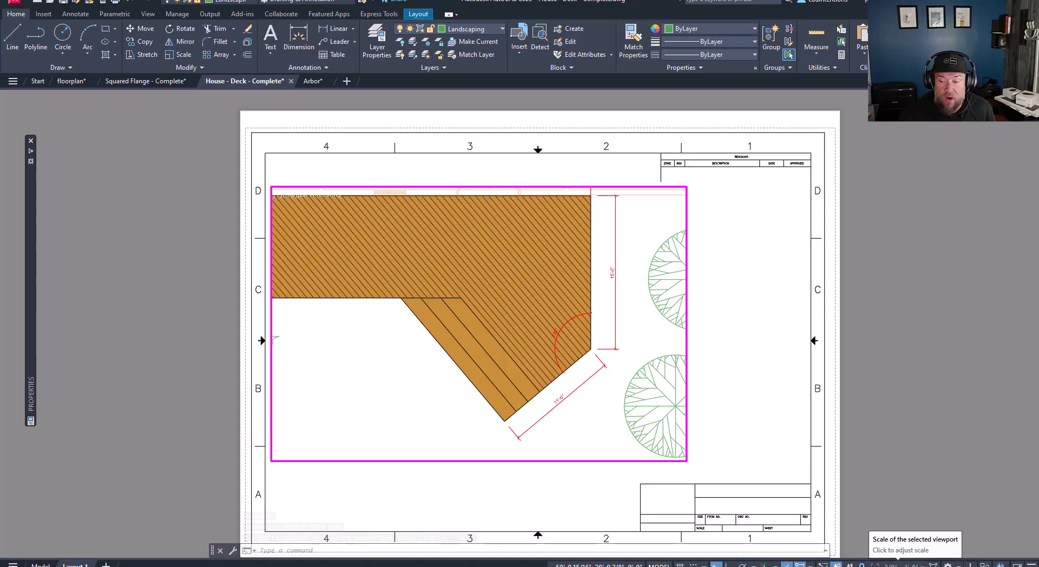
# - Hide annotations not matching the viewport scale and pan the deck lower in the viewport
pyautogui.doubleClick(755, 367)
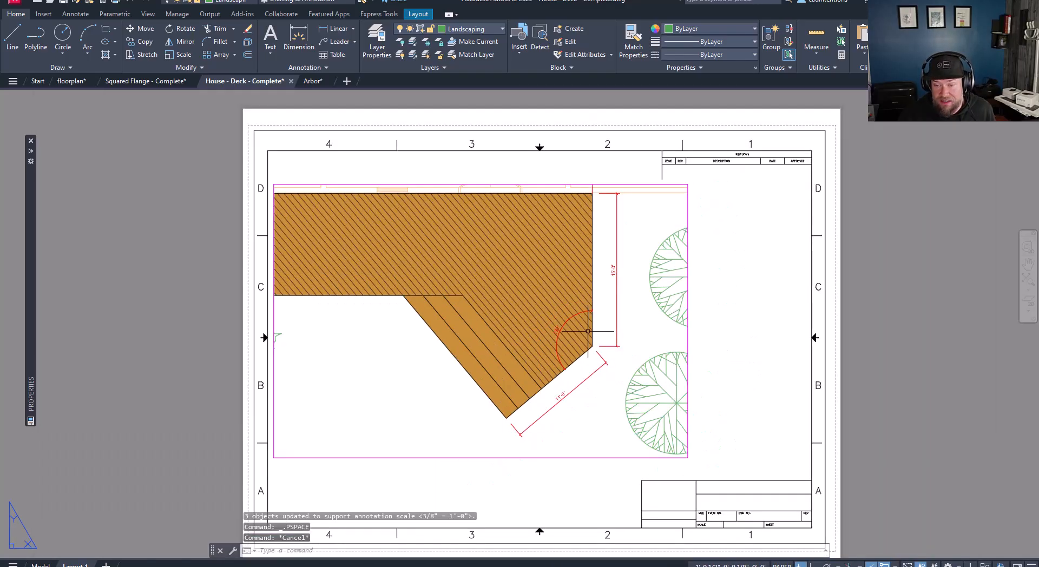
pyautogui.moveTo(587, 330)
pyautogui.mouseDown(button='middle')
pyautogui.moveTo(531, 315)
pyautogui.moveTo(493, 279)
pyautogui.mouseUp(button='middle')
pyautogui.doubleClick(511, 283)
pyautogui.click(889, 565)
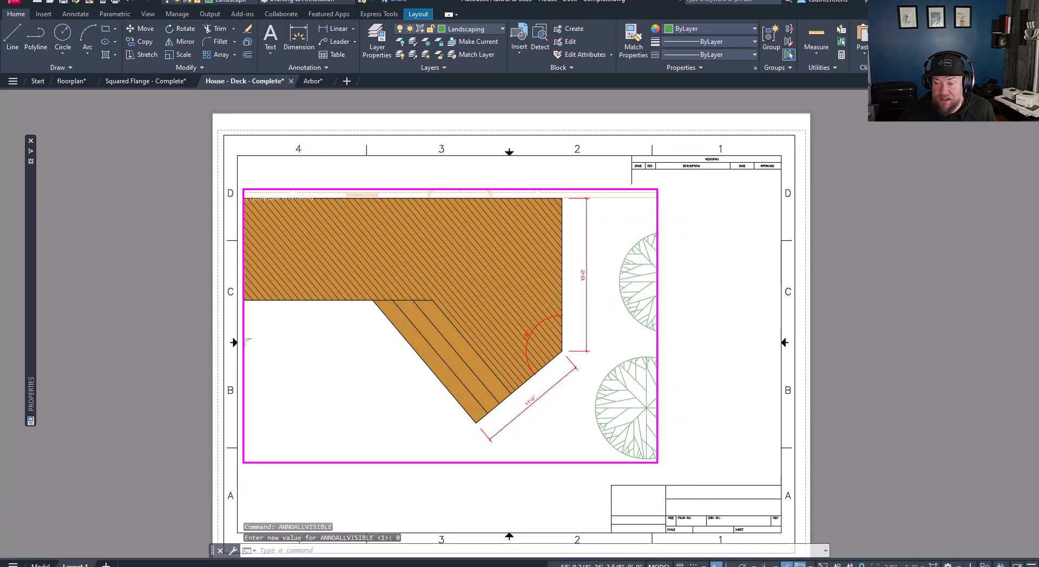
pyautogui.moveTo(568, 360)
pyautogui.mouseDown(button='middle')
pyautogui.moveTo(638, 408)
pyautogui.moveTo(627, 406)
pyautogui.mouseUp(button='middle')
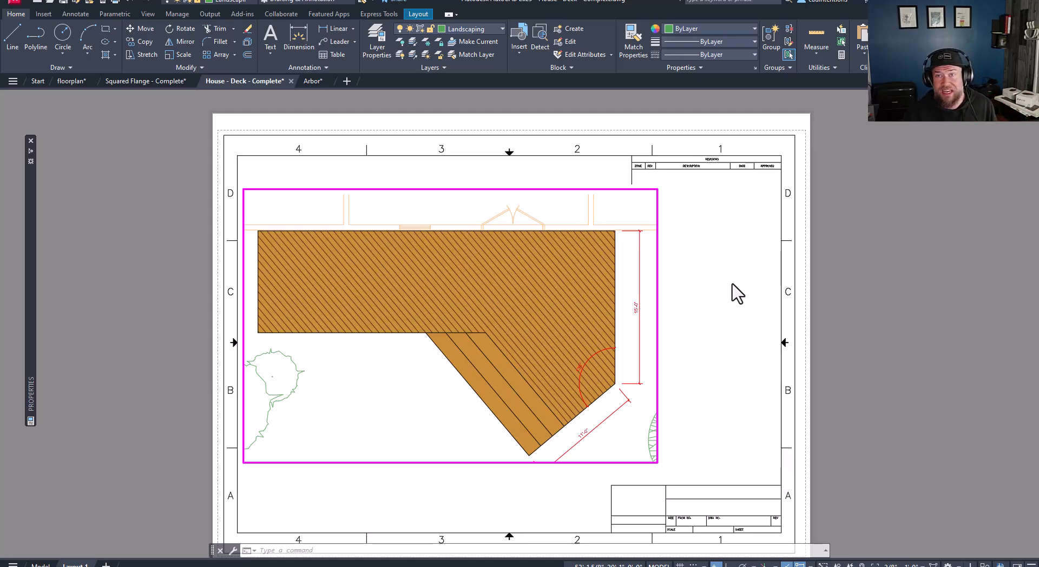
pyautogui.moveTo(615, 296); pyautogui.dragTo(616, 278, button='middle')
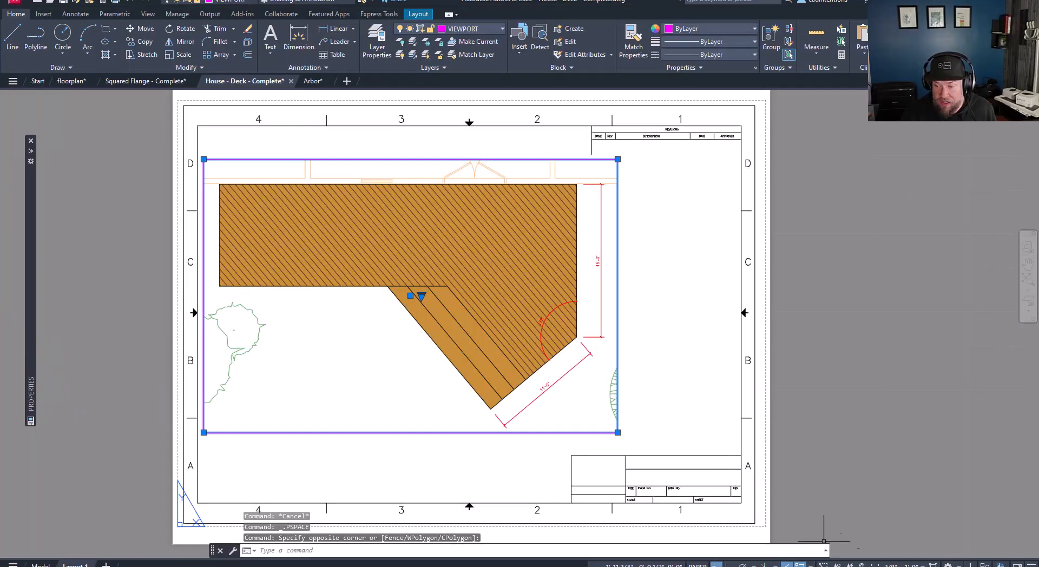
# - Apply a smaller viewport scale so the whole deck and trees show, then recentre the sheet
pyautogui.click(898, 563)
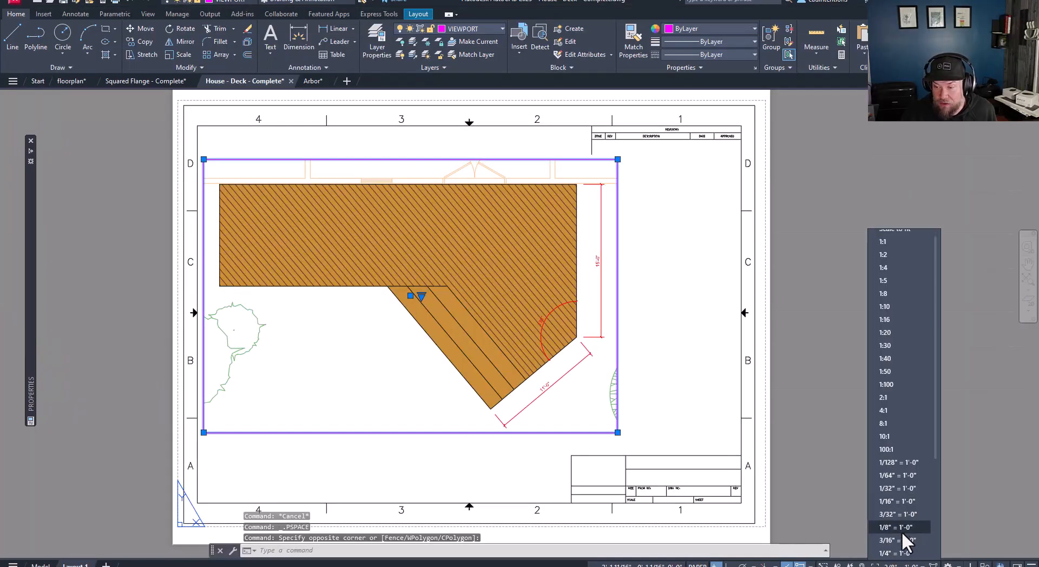
pyautogui.click(904, 553)
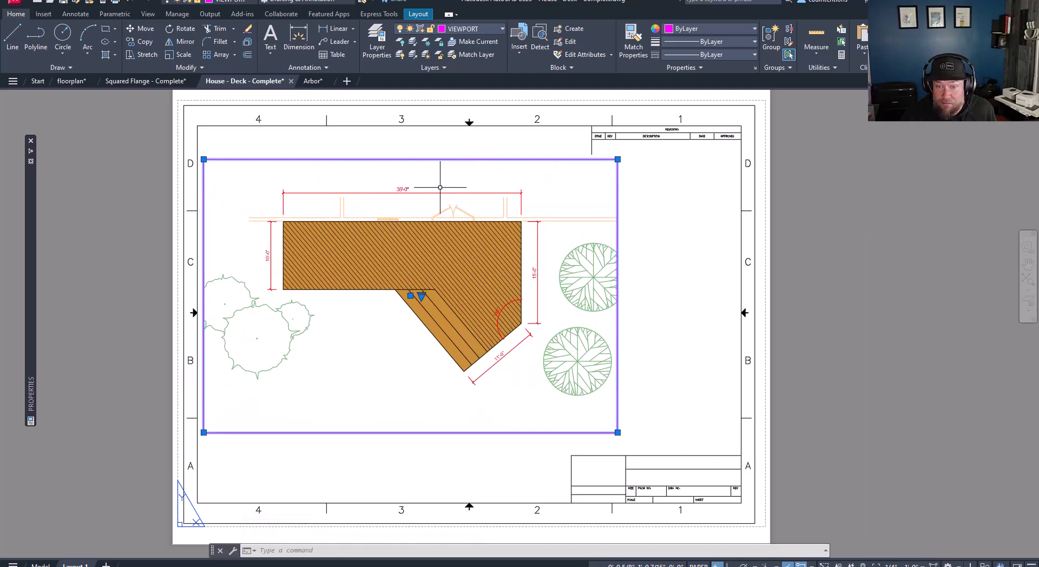
pyautogui.moveTo(342, 272); pyautogui.dragTo(343, 288, button='middle')
pyautogui.doubleClick(521, 312)
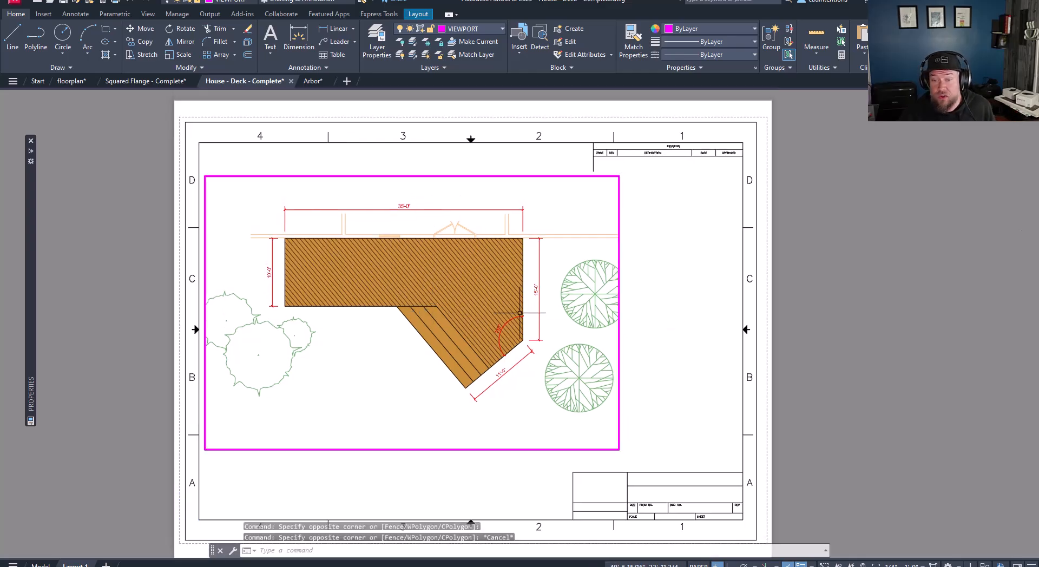
pyautogui.moveTo(521, 312); pyautogui.dragTo(521, 333, button='middle')
pyautogui.doubleClick(661, 334)
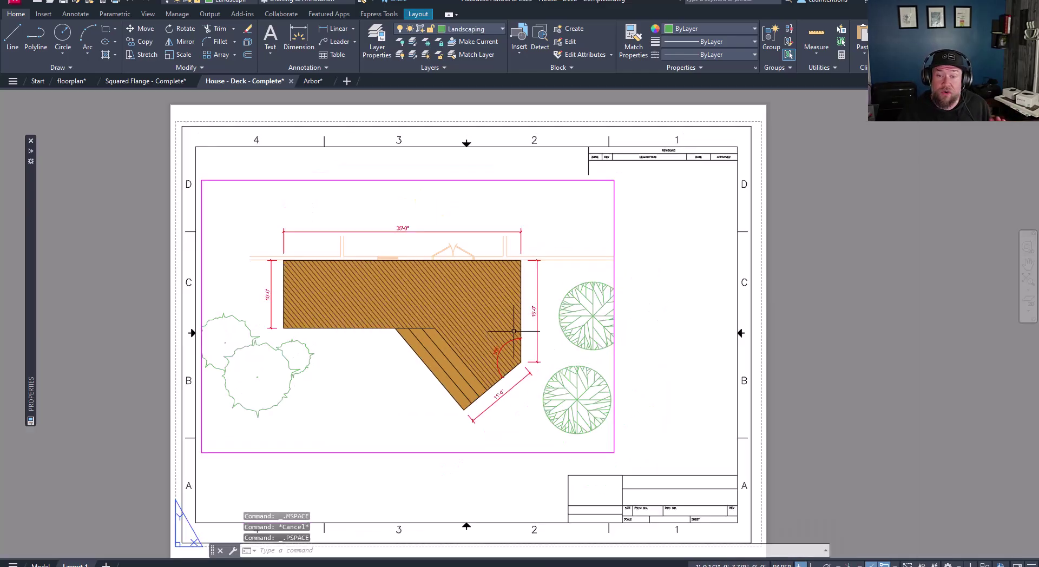
pyautogui.moveTo(458, 329); pyautogui.dragTo(489, 314, button='middle')
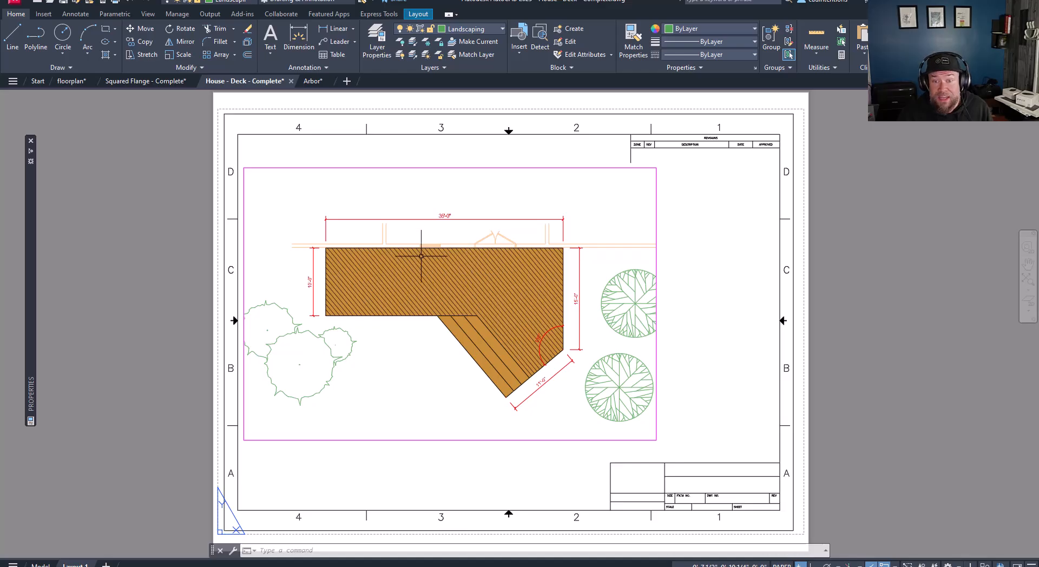
# - Review the Annotative, Roman and Standard text styles and create a new style named NEW
pyautogui.moveTo(422, 252); pyautogui.dragTo(428, 242, button='middle')
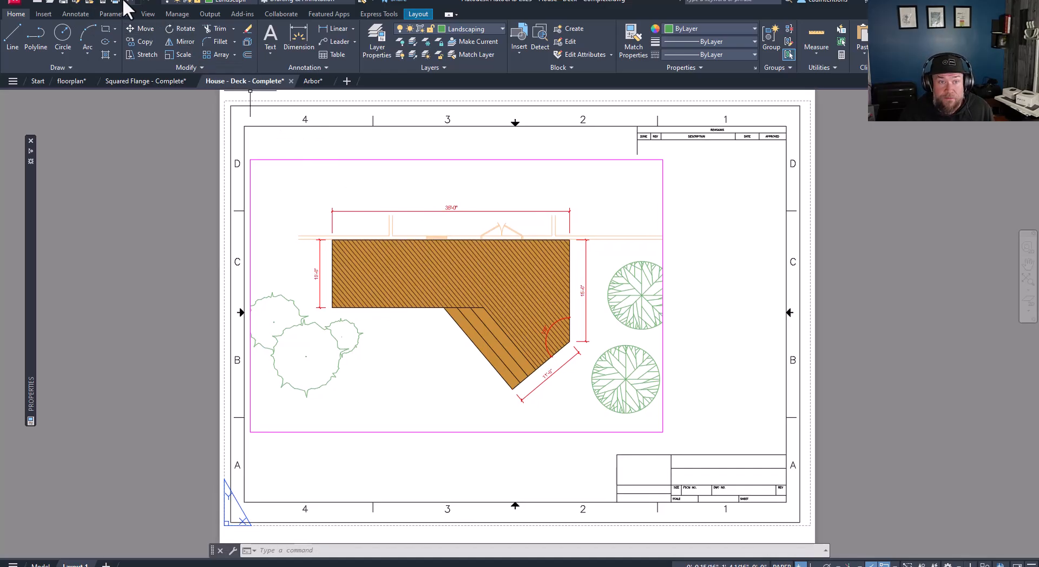
pyautogui.click(77, 15)
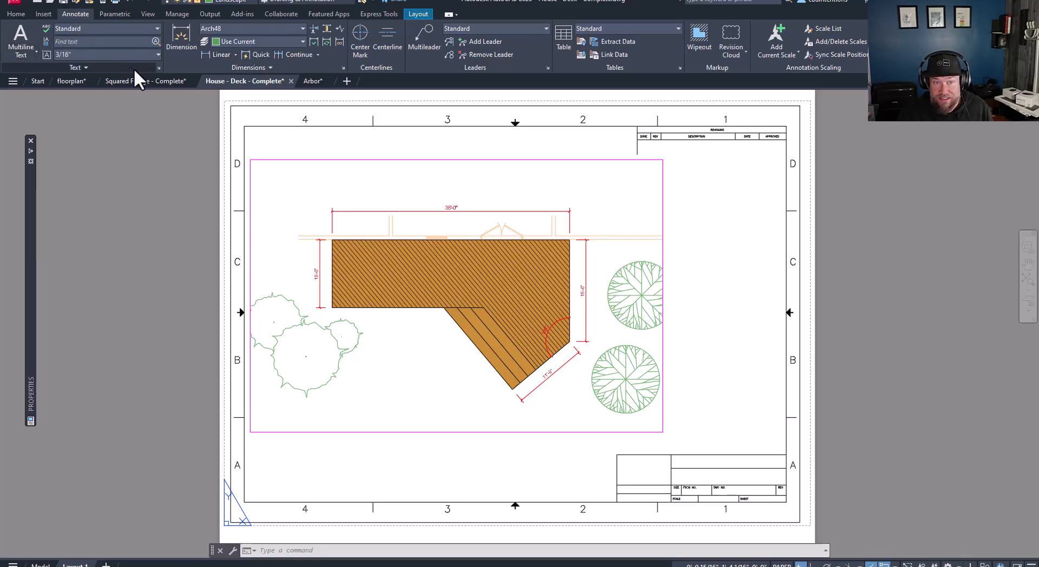
pyautogui.click(158, 68)
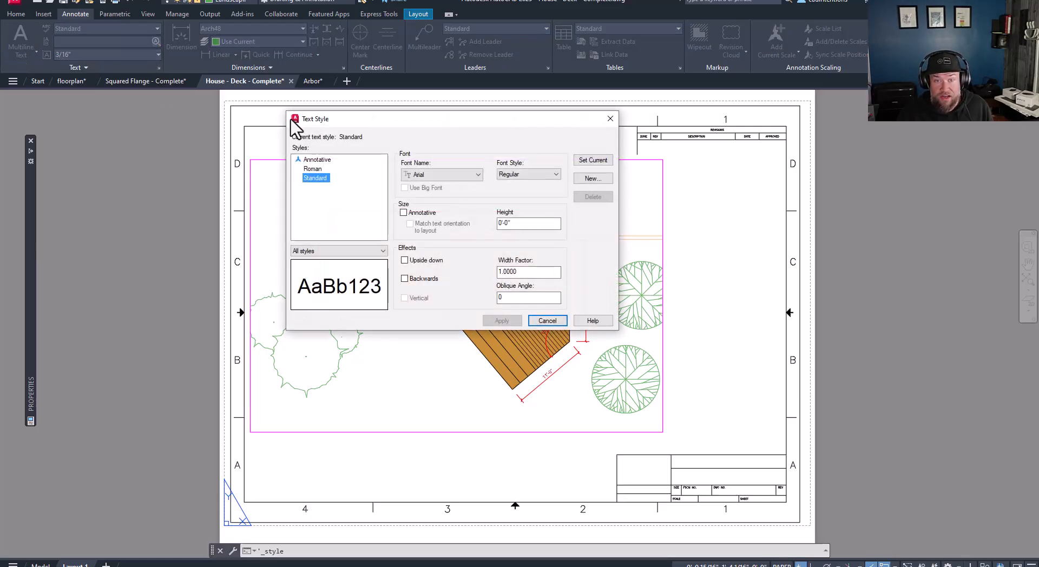
pyautogui.moveTo(366, 122); pyautogui.dragTo(246, 145)
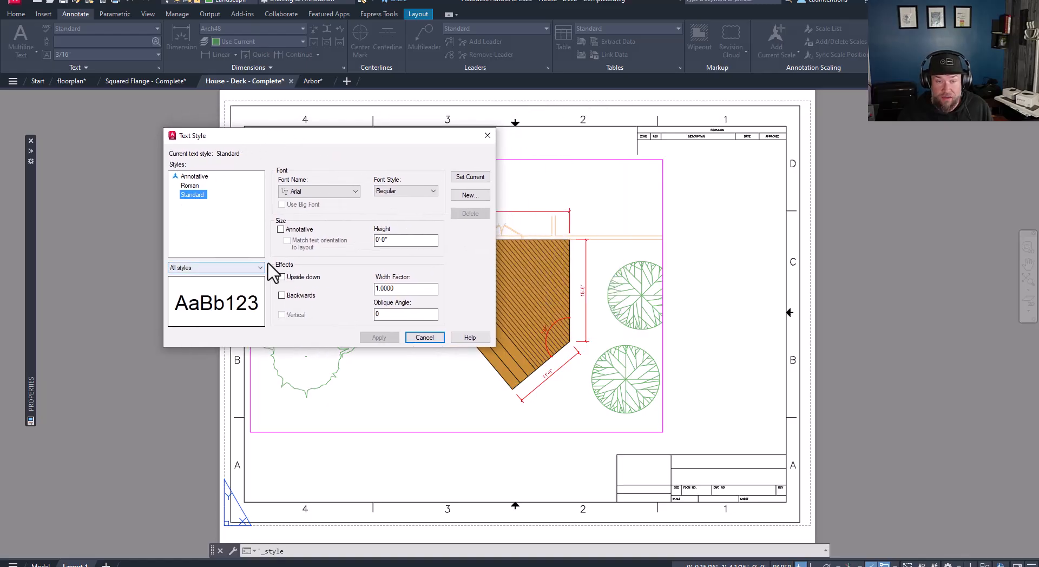
pyautogui.click(193, 176)
pyautogui.click(191, 186)
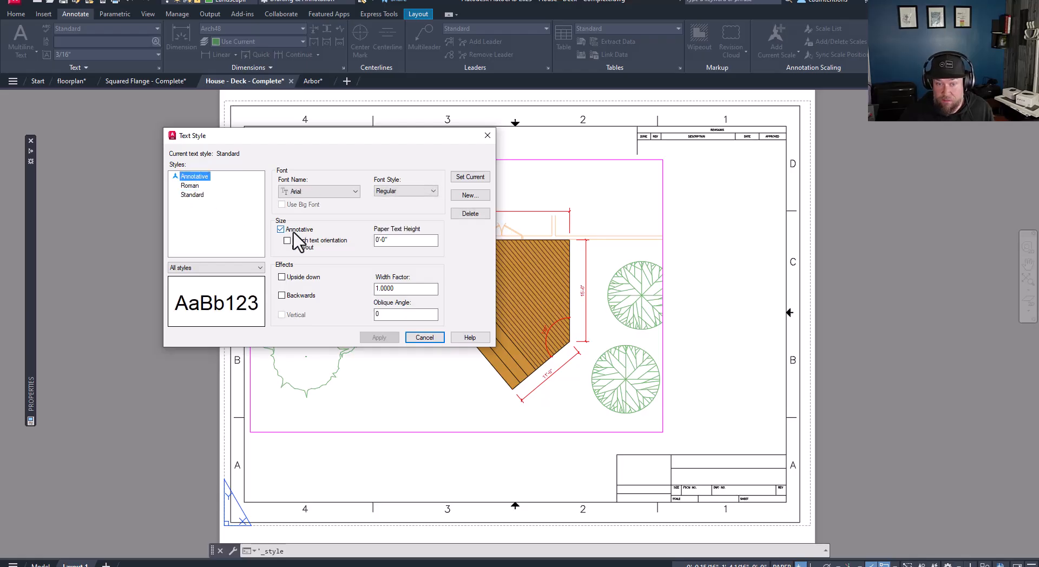
pyautogui.click(190, 187)
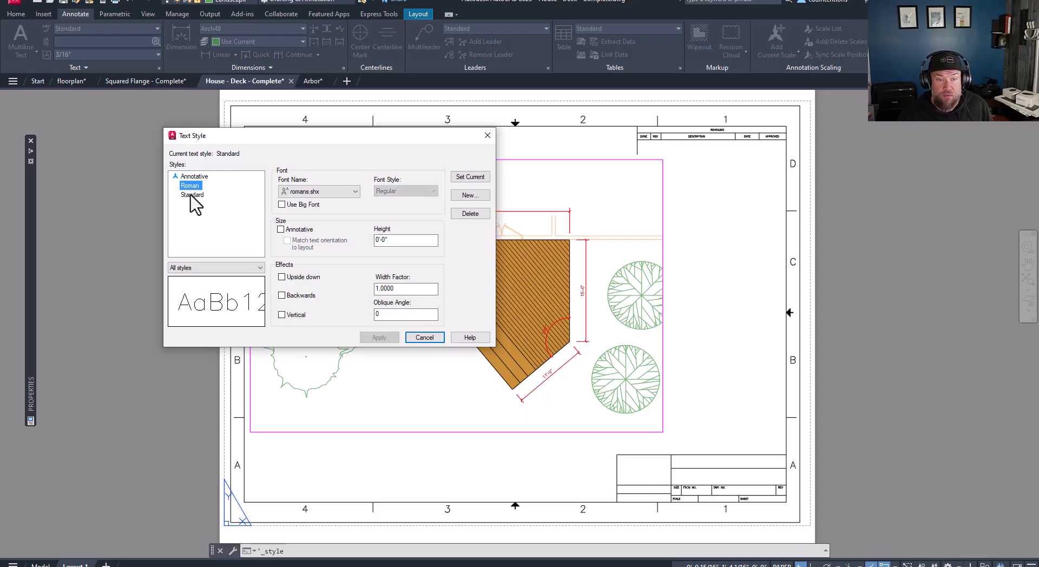
pyautogui.click(193, 195)
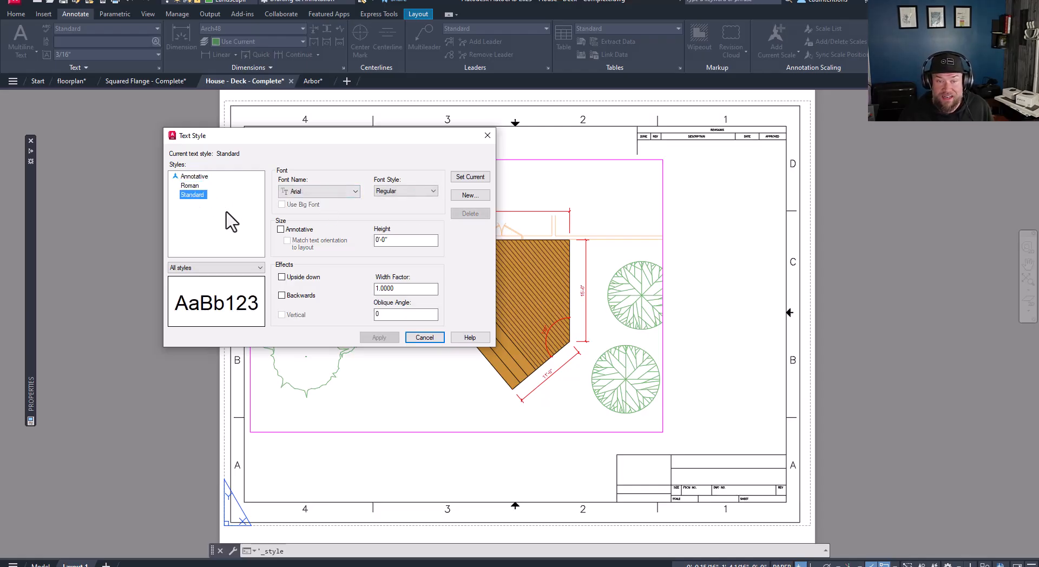
pyautogui.click(471, 197)
pyautogui.write('NEW')
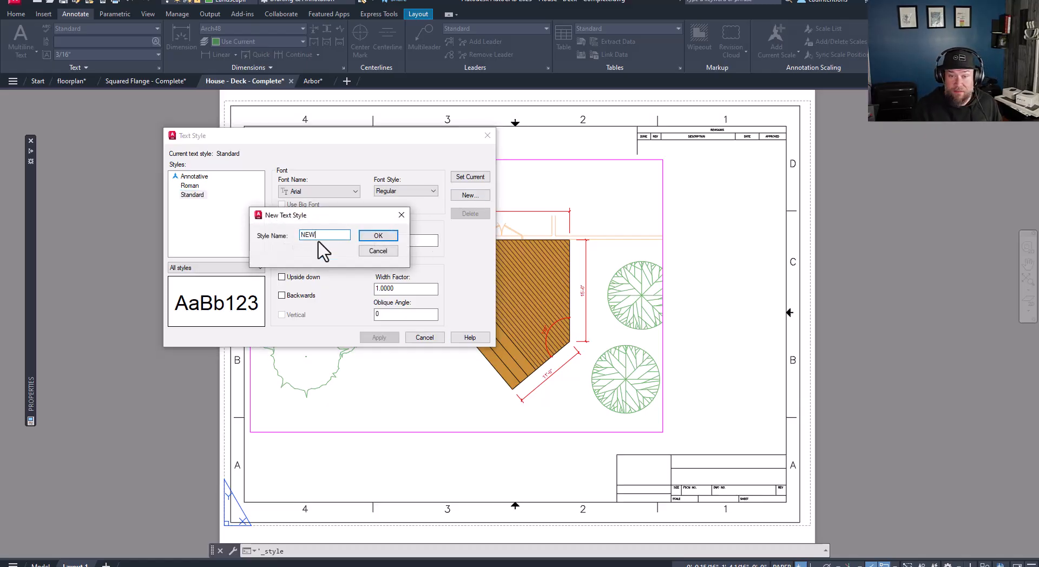
pyautogui.click(380, 238)
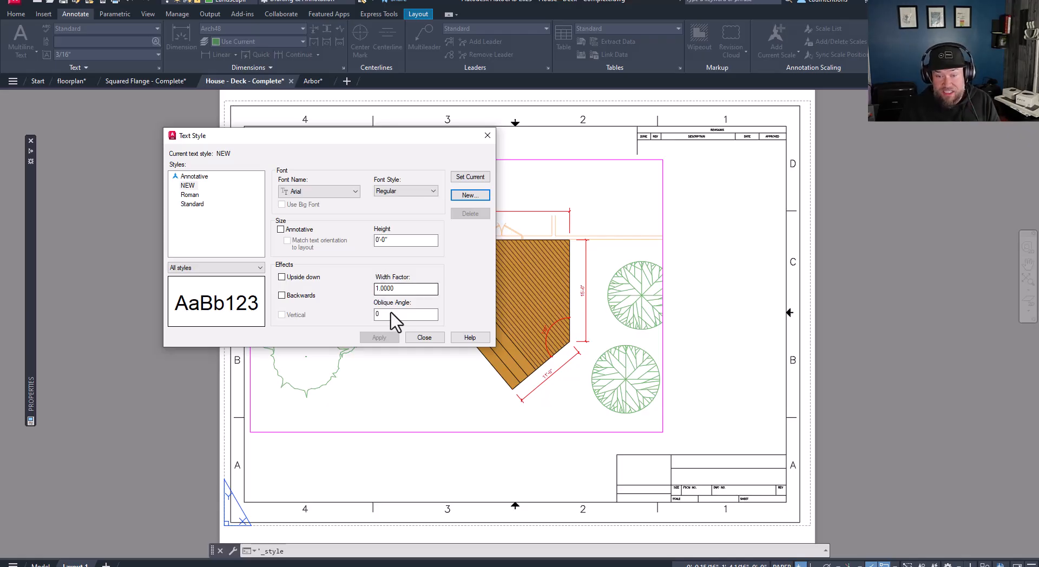
# - Close the text style settings and make Standard the current dimension style
pyautogui.click(424, 337)
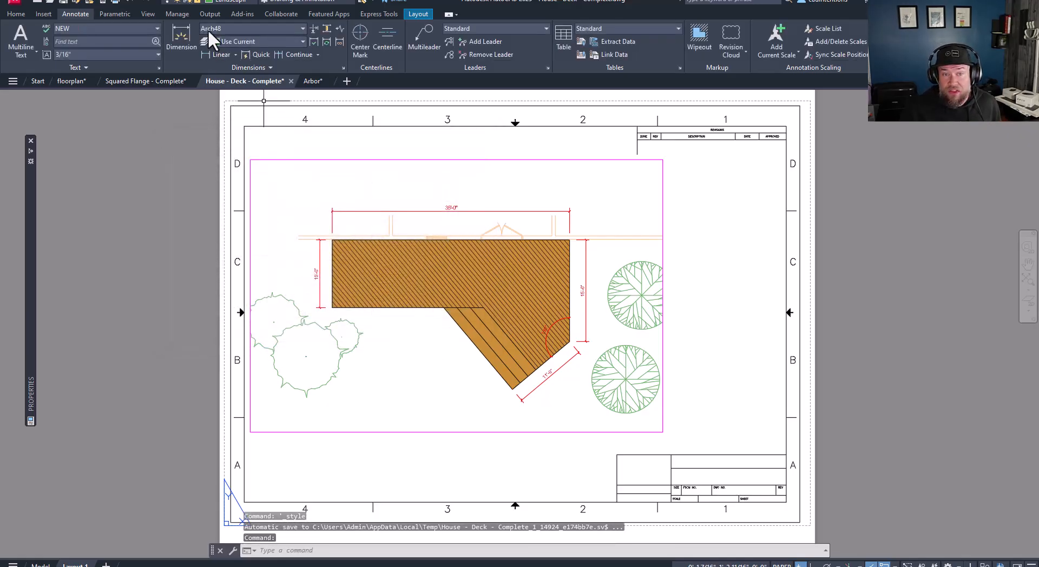
pyautogui.press('Escape')
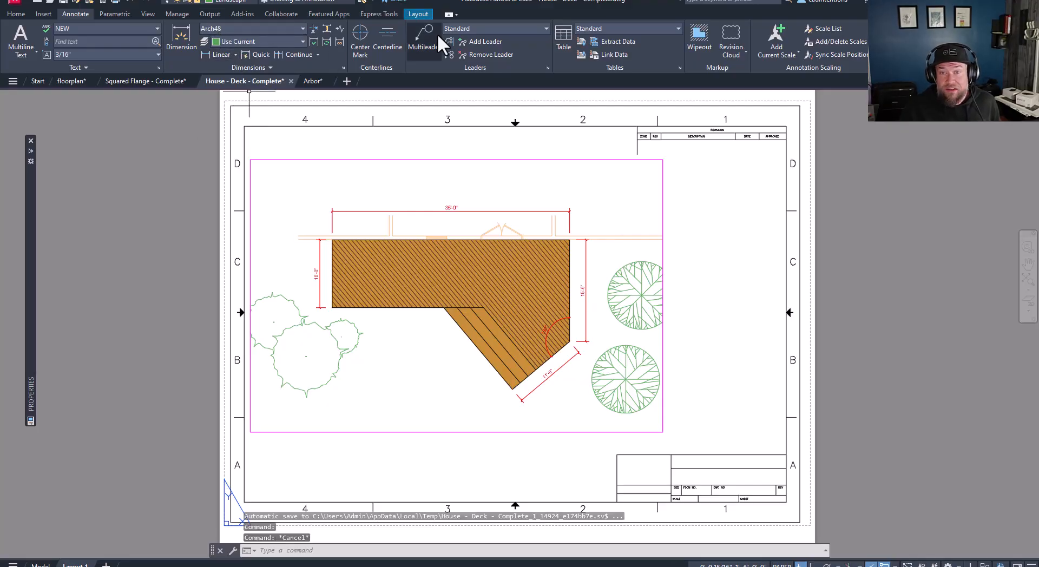
pyautogui.moveTo(378, 191); pyautogui.dragTo(350, 165, button='middle')
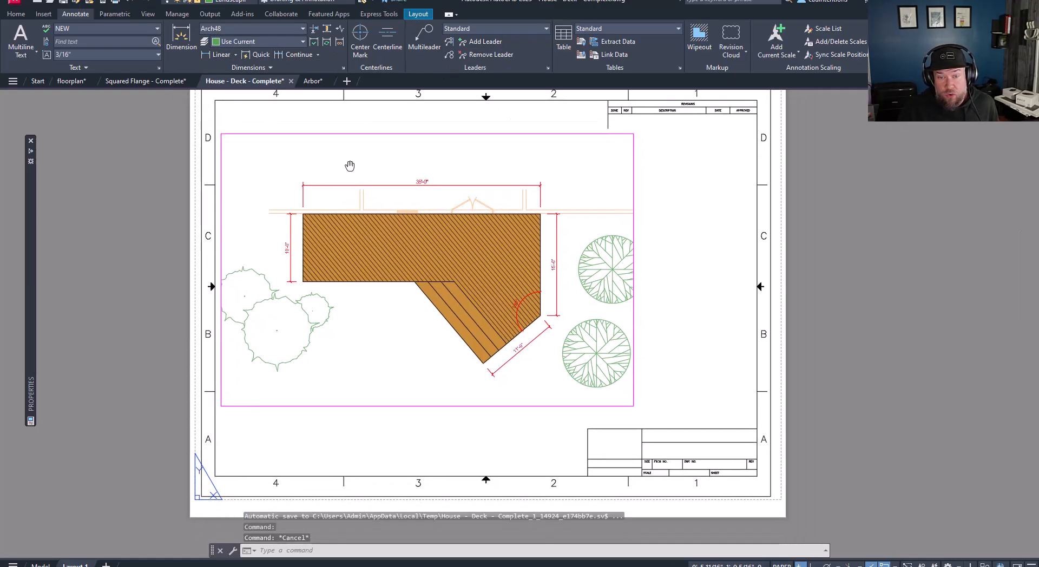
pyautogui.click(251, 30)
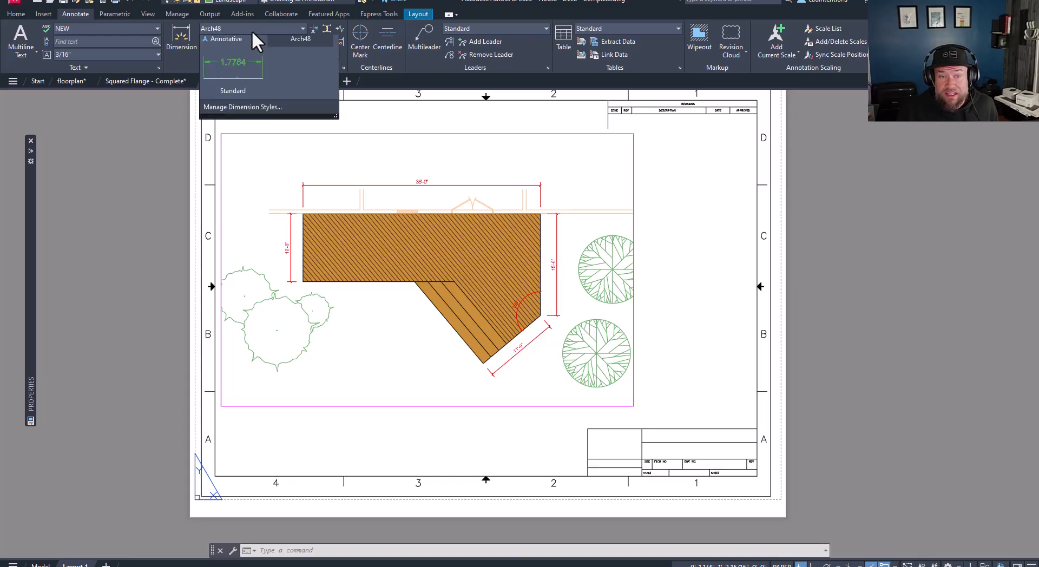
pyautogui.click(242, 116)
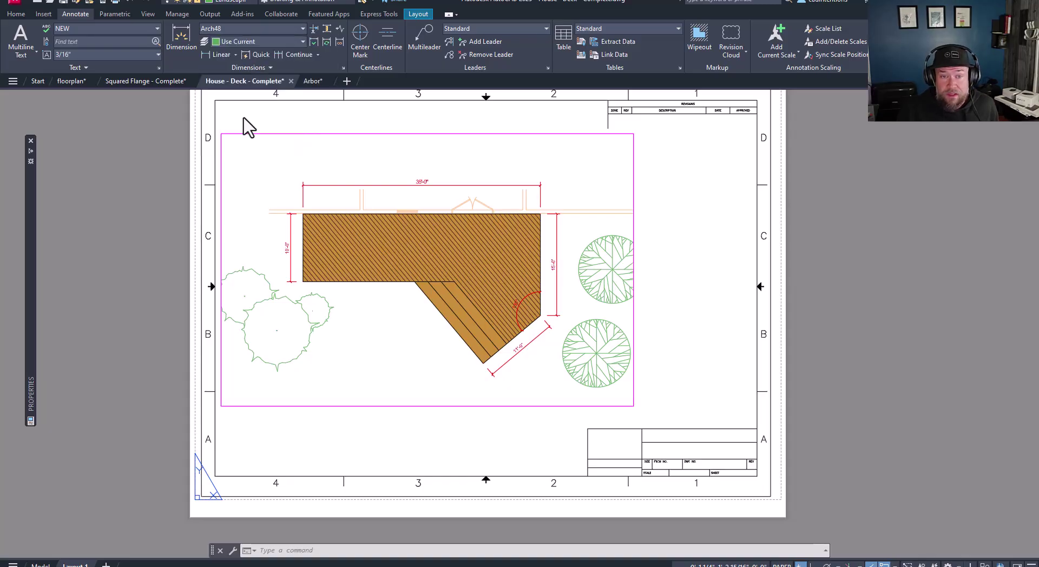
# - Place a linear dimension reading 197.3403 below the lower-left deck edge and select it
pyautogui.click(206, 56)
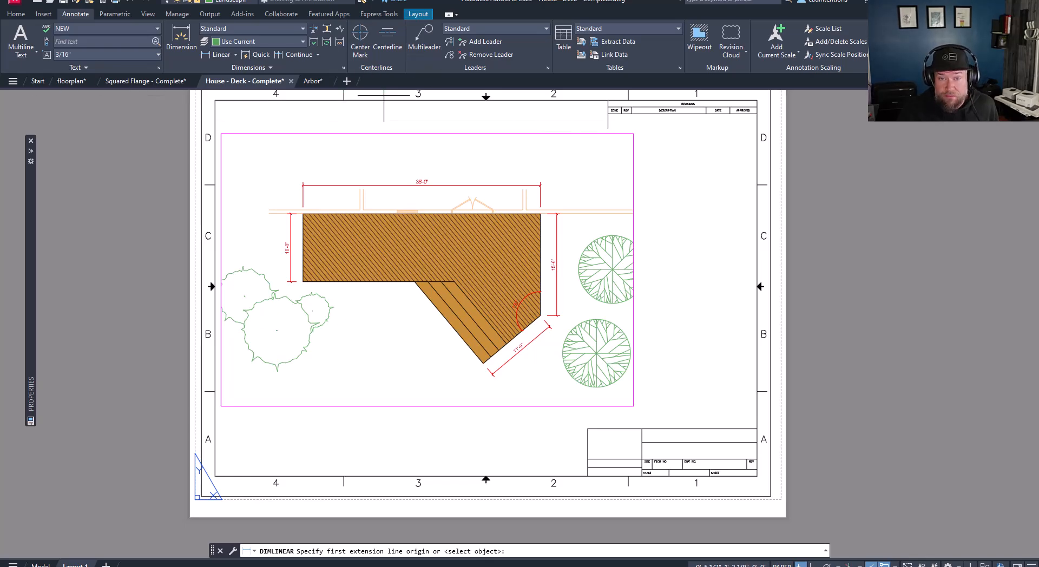
pyautogui.click(303, 282)
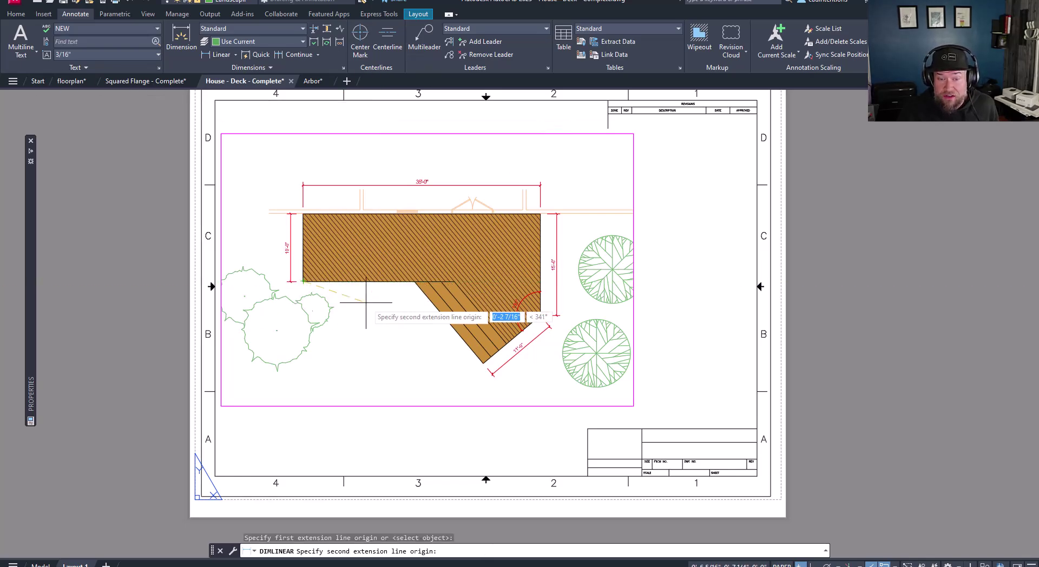
pyautogui.click(414, 282)
pyautogui.click(397, 361)
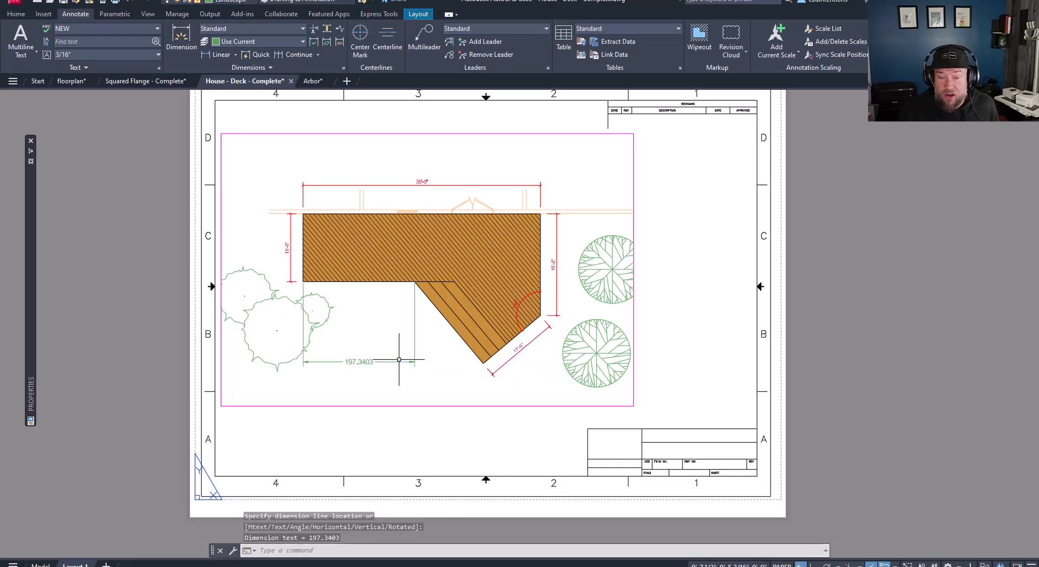
pyautogui.press('Escape')
pyautogui.press('Escape')
pyautogui.click(398, 360)
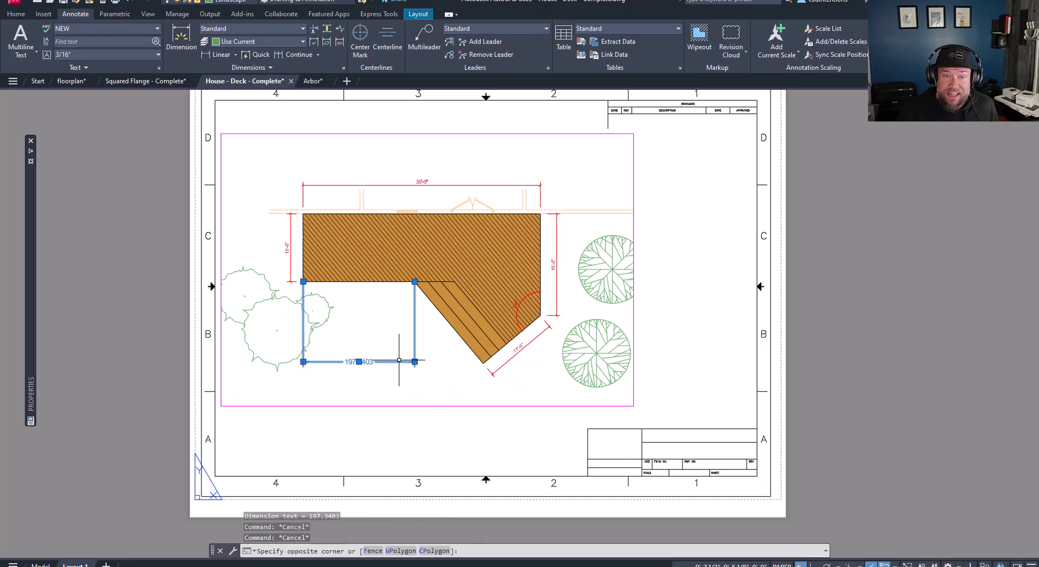
# - Review the 197.3403 dimension's style in Properties, keeping it on Standard
pyautogui.click(399, 360)
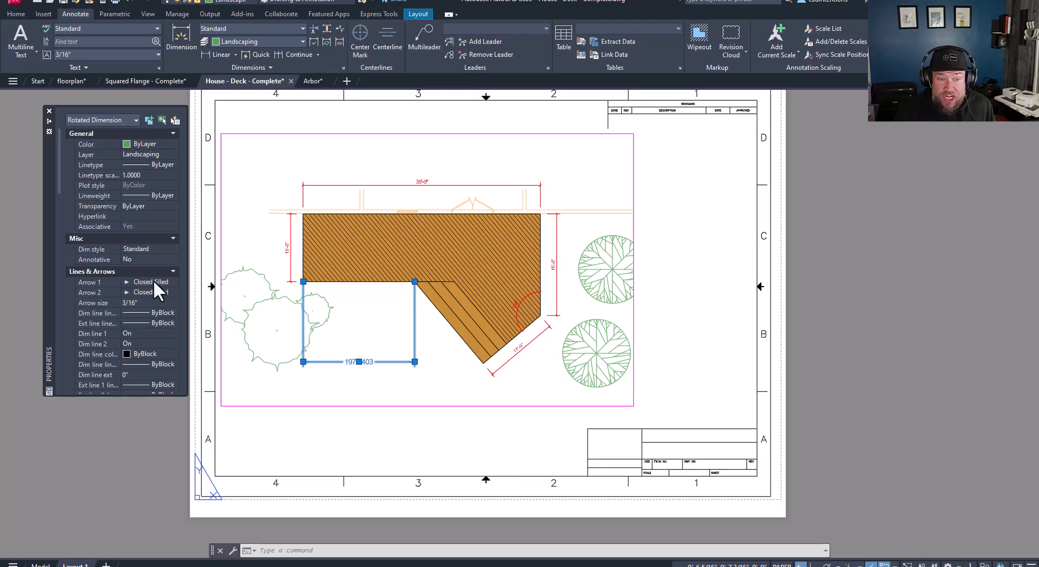
pyautogui.click(148, 250)
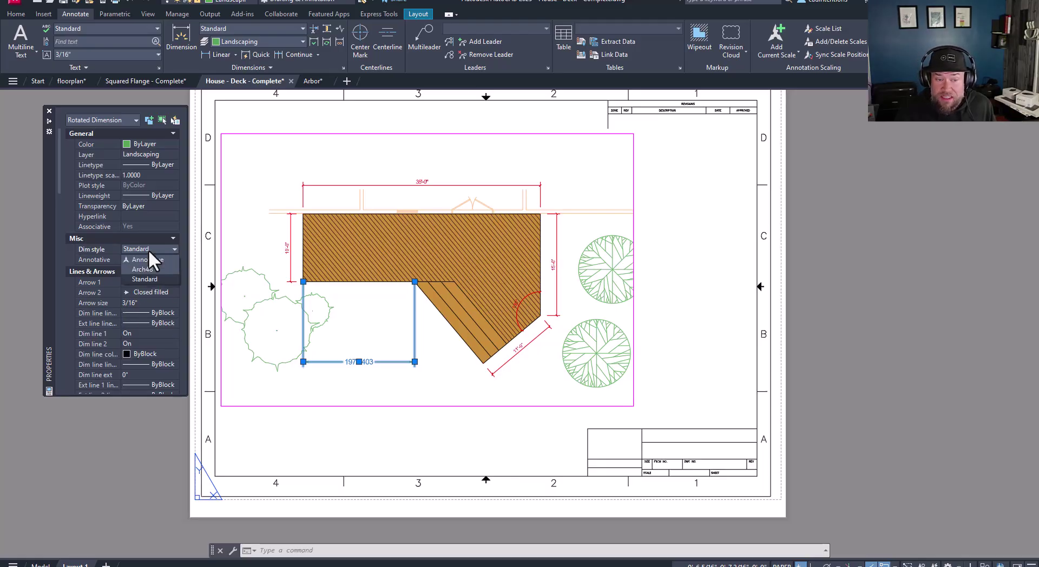
pyautogui.click(148, 279)
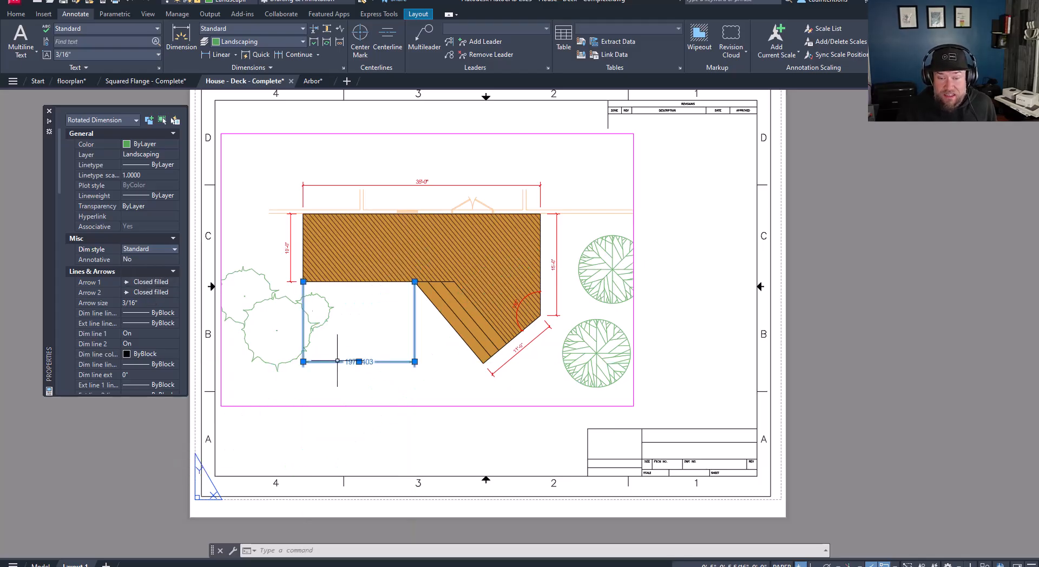
# - Erase the trial 197.3403 dimension from the site plan
pyautogui.click(389, 364)
pyautogui.press('Escape')
pyautogui.scroll(2, 382, 357)
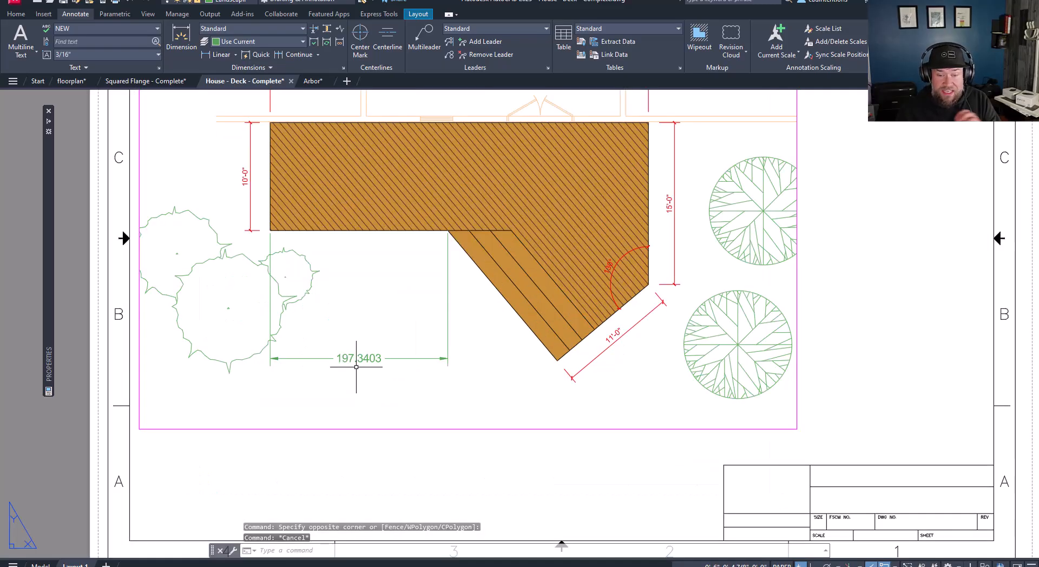
pyautogui.scroll(-2, 369, 343)
pyautogui.scroll(5, 286, 255)
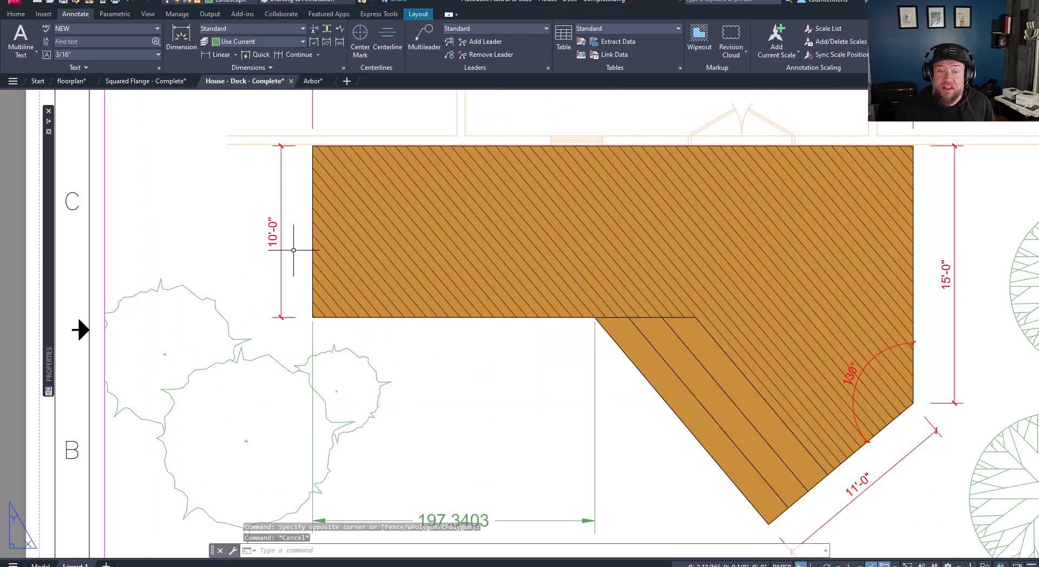
pyautogui.scroll(-4, 286, 255)
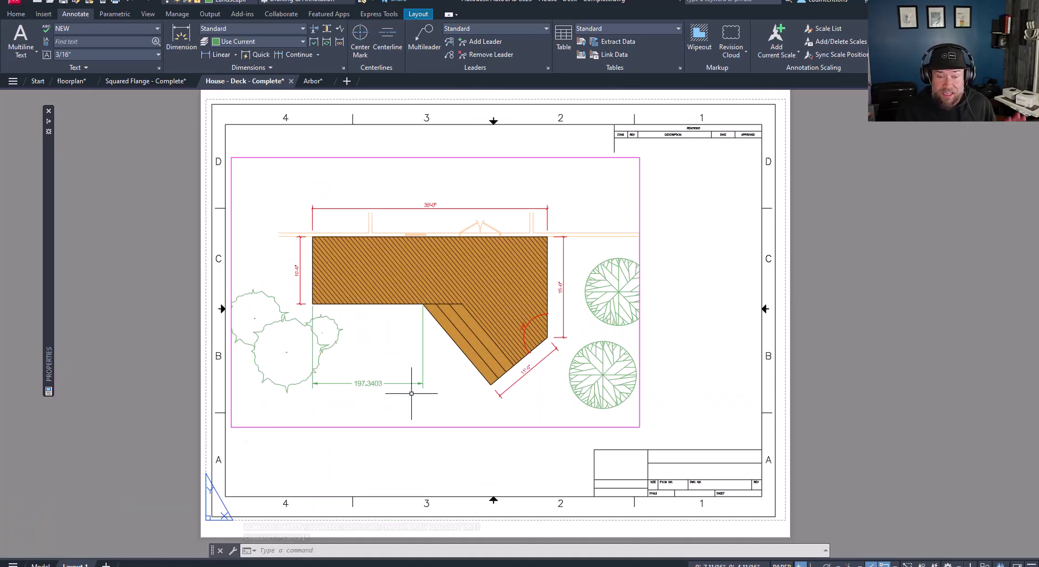
pyautogui.click(359, 365)
pyautogui.press('Delete')
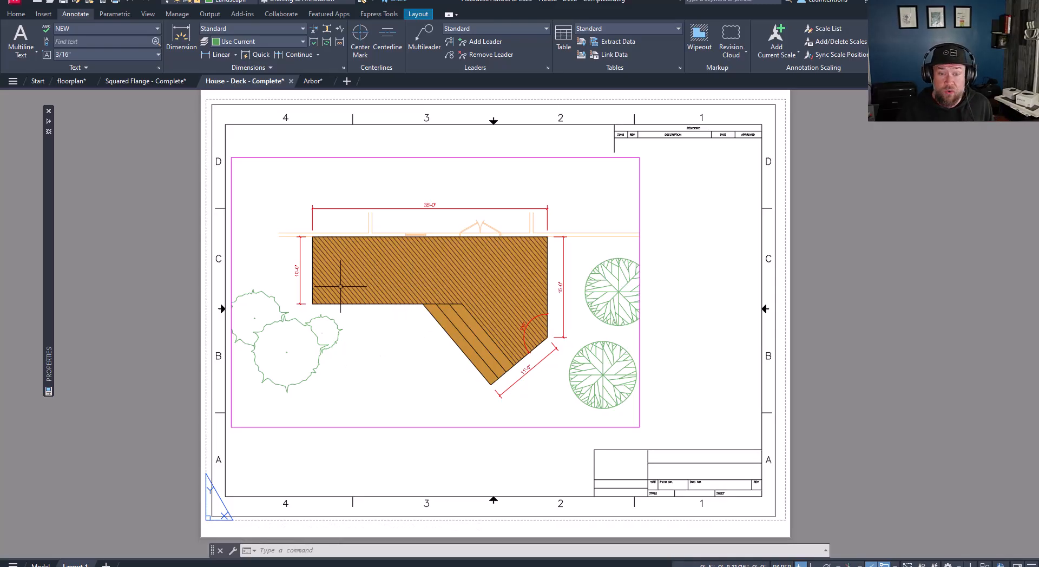
# - Save the deck's 10'-0" dimension settings as a new dimension style named EXAMPLE
pyautogui.moveTo(310, 290); pyautogui.dragTo(297, 252, button='middle')
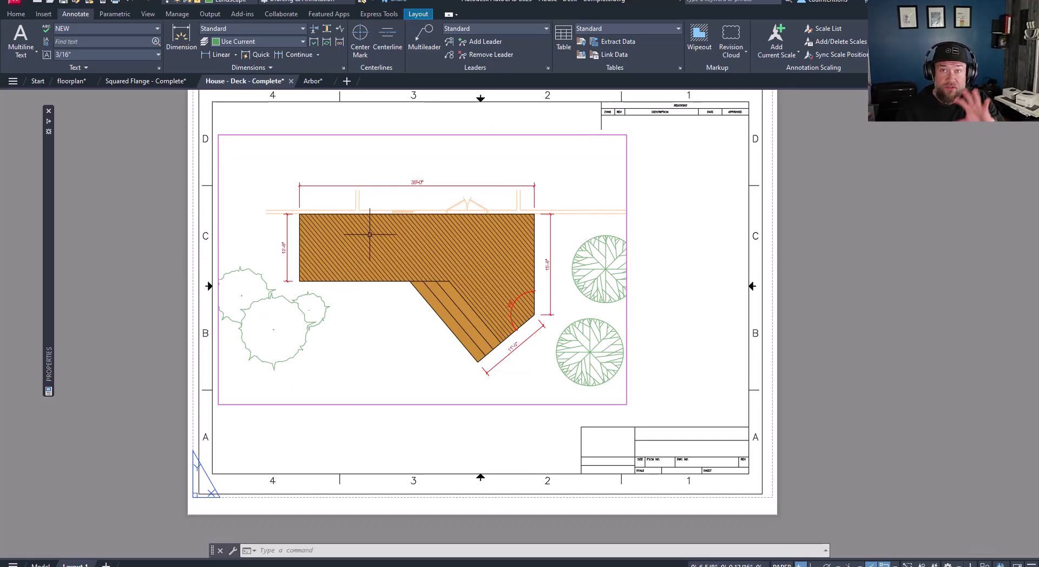
pyautogui.doubleClick(429, 325)
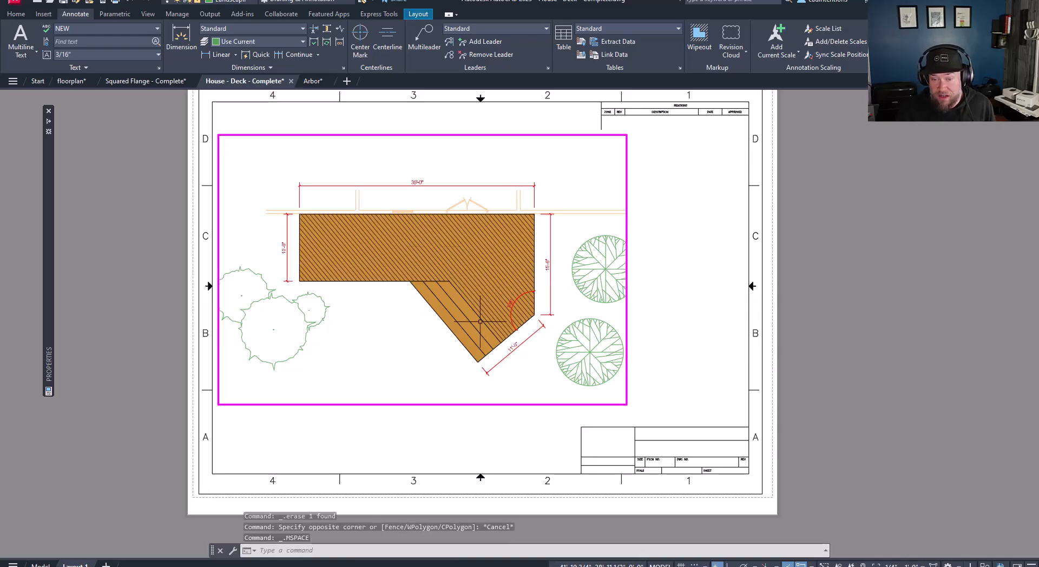
pyautogui.click(284, 248)
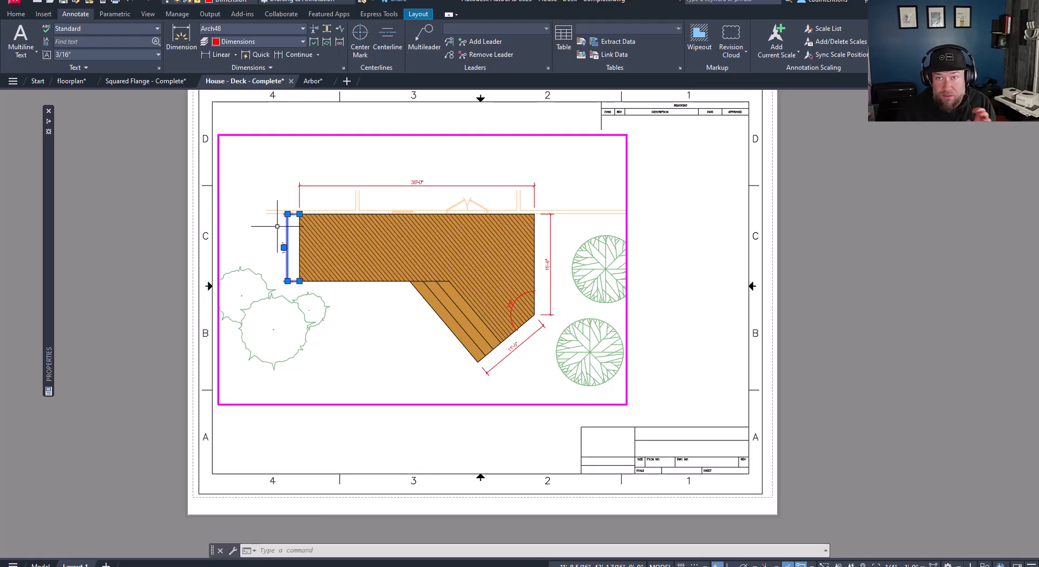
pyautogui.rightClick(278, 226)
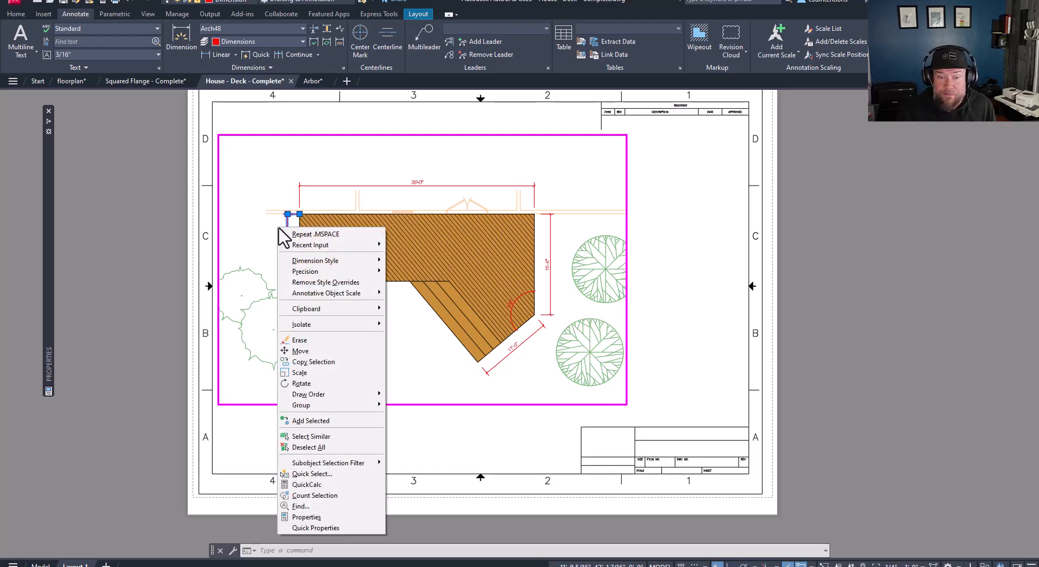
pyautogui.moveTo(315, 261)
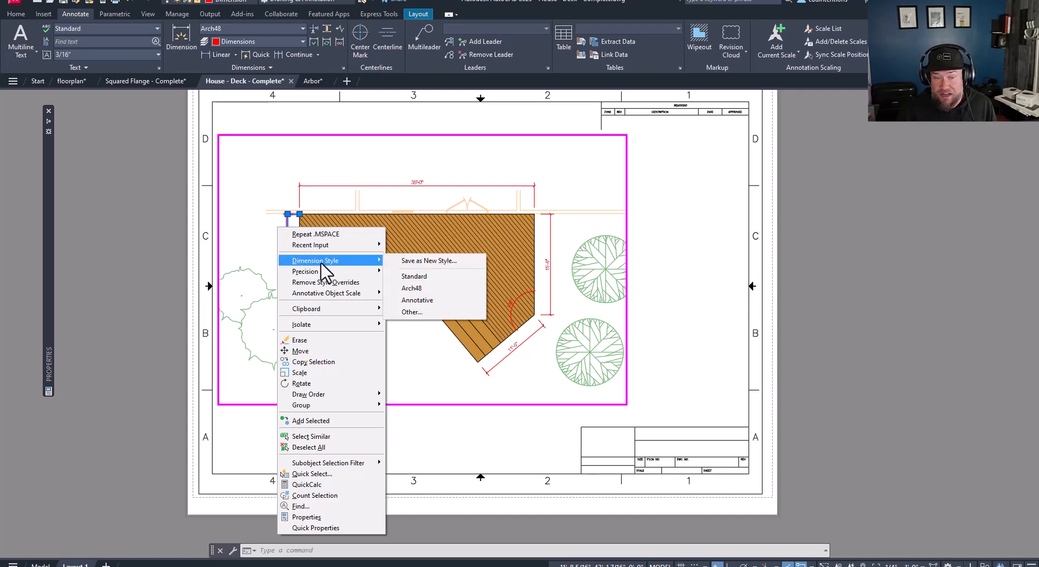
pyautogui.click(421, 262)
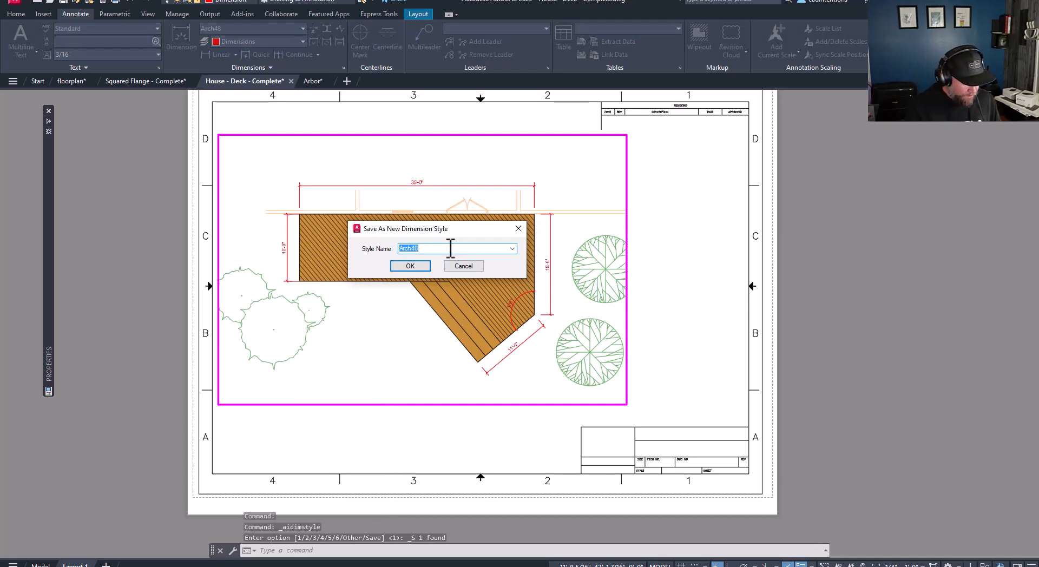
pyautogui.write('EXAMPLE')
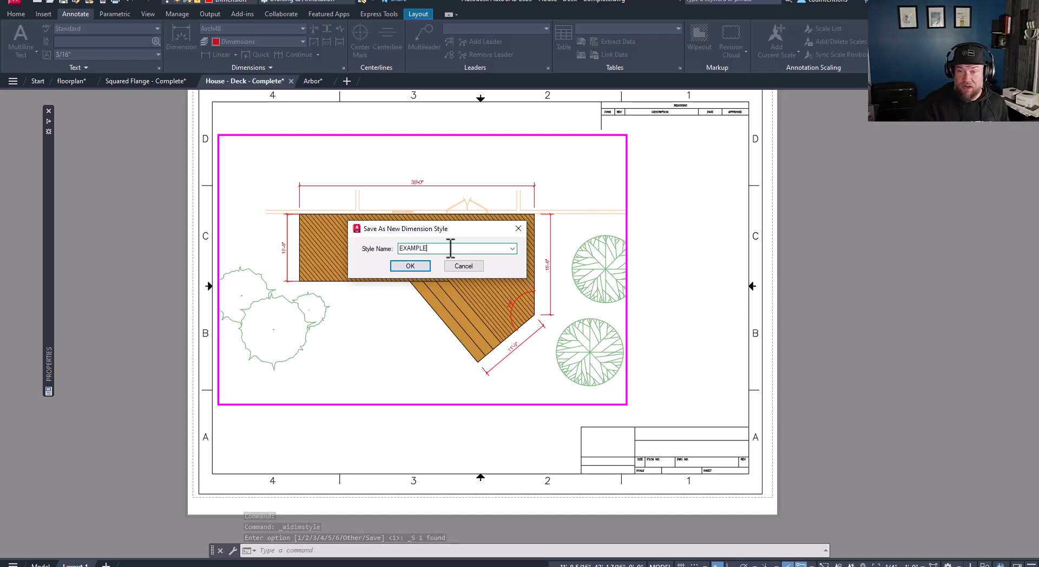
pyautogui.press('Return')
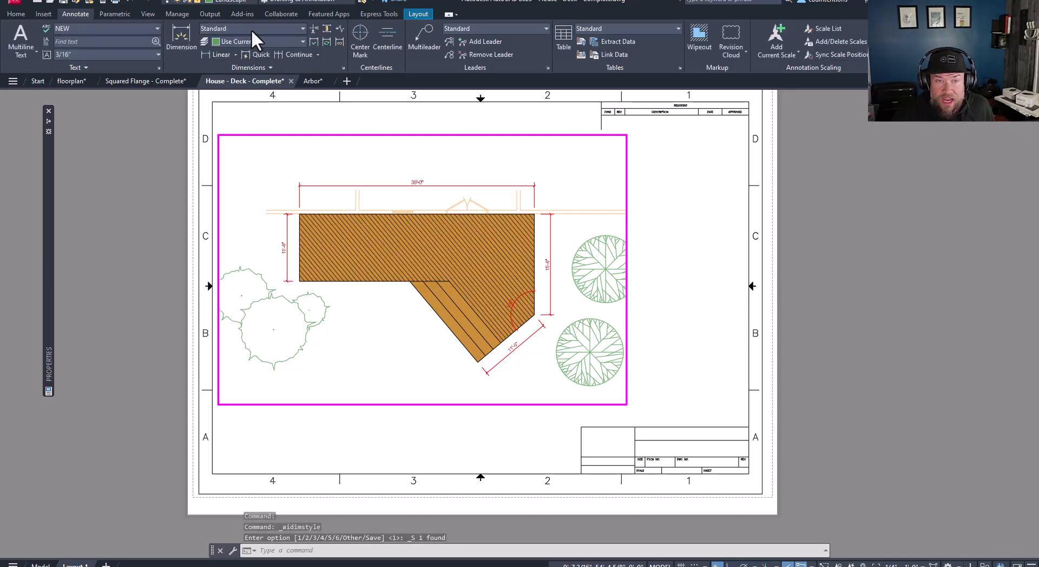
# - Make EXAMPLE the current dimension style and Dimensions the dimension layer
pyautogui.click(251, 30)
pyautogui.click(242, 99)
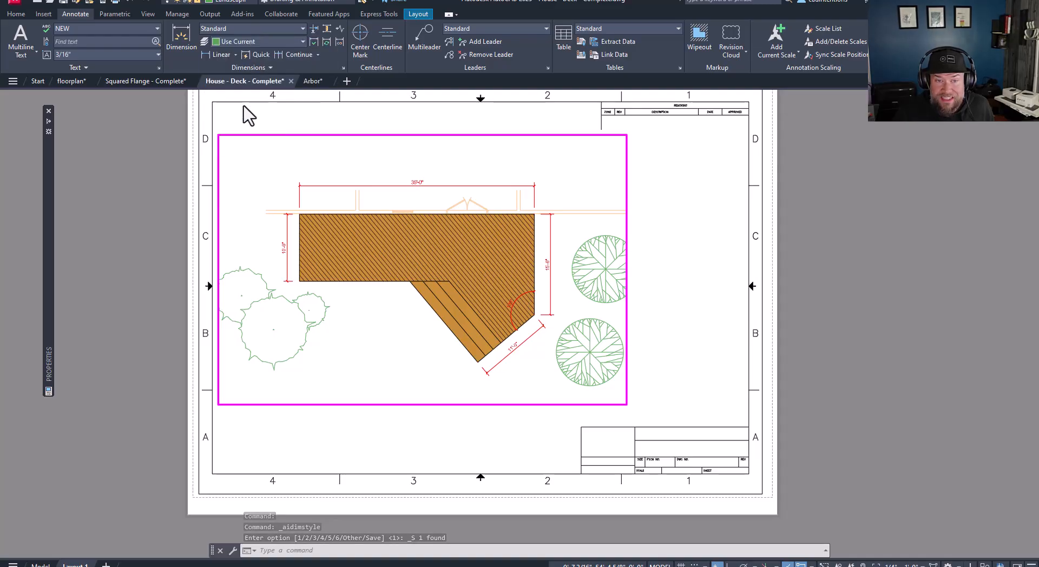
pyautogui.click(248, 44)
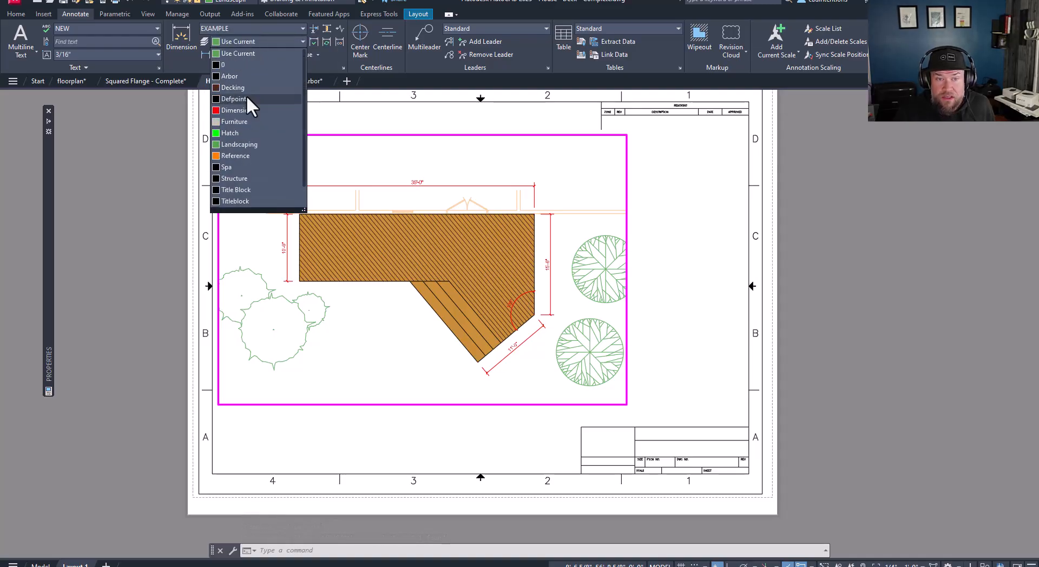
pyautogui.click(243, 111)
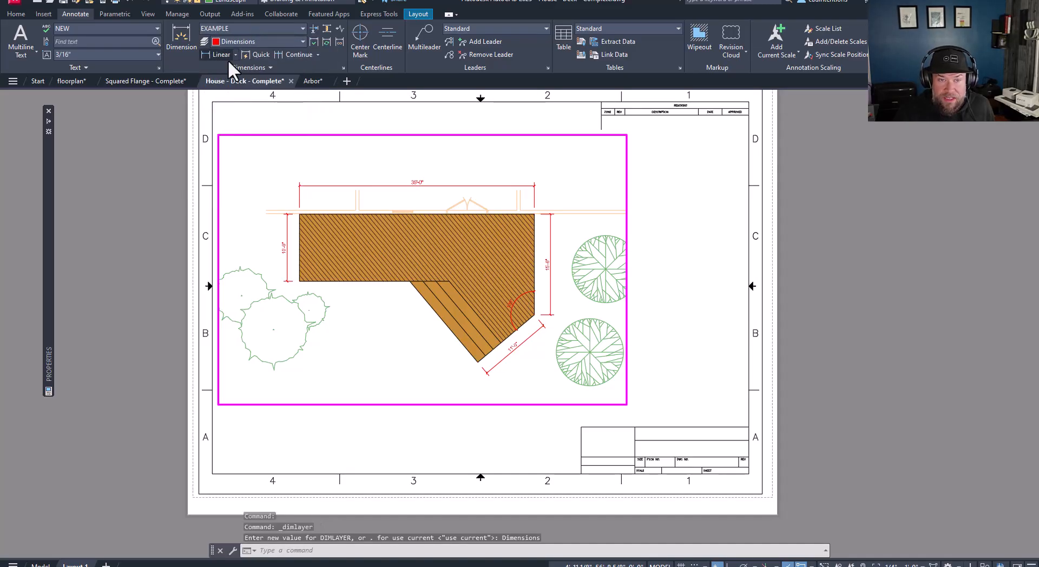
# - Dimension the deck's lower-left edge at 16'-5 5/16" and return to paper space
pyautogui.click(213, 54)
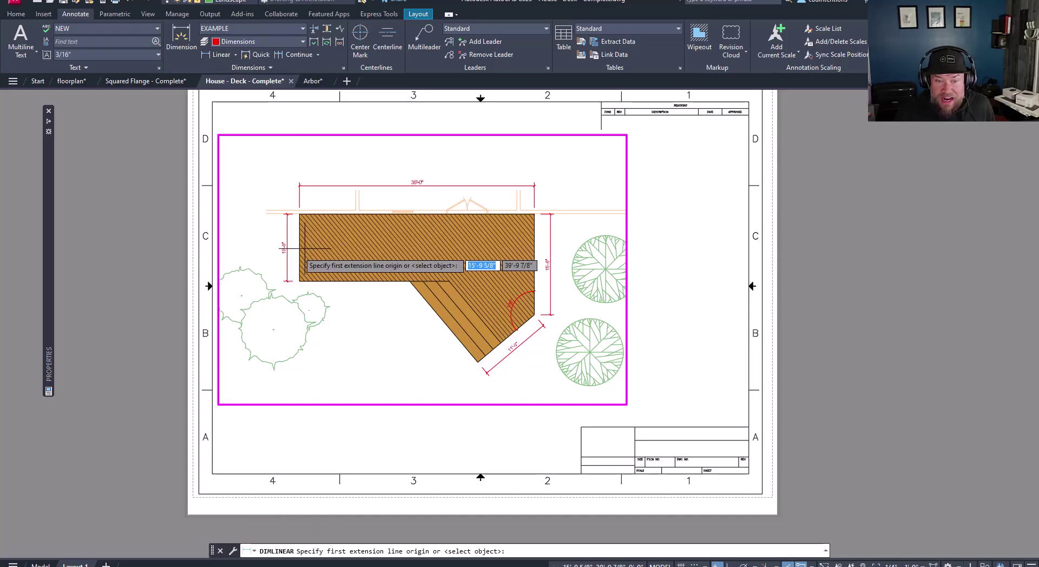
pyautogui.click(300, 280)
pyautogui.click(410, 281)
pyautogui.click(411, 315)
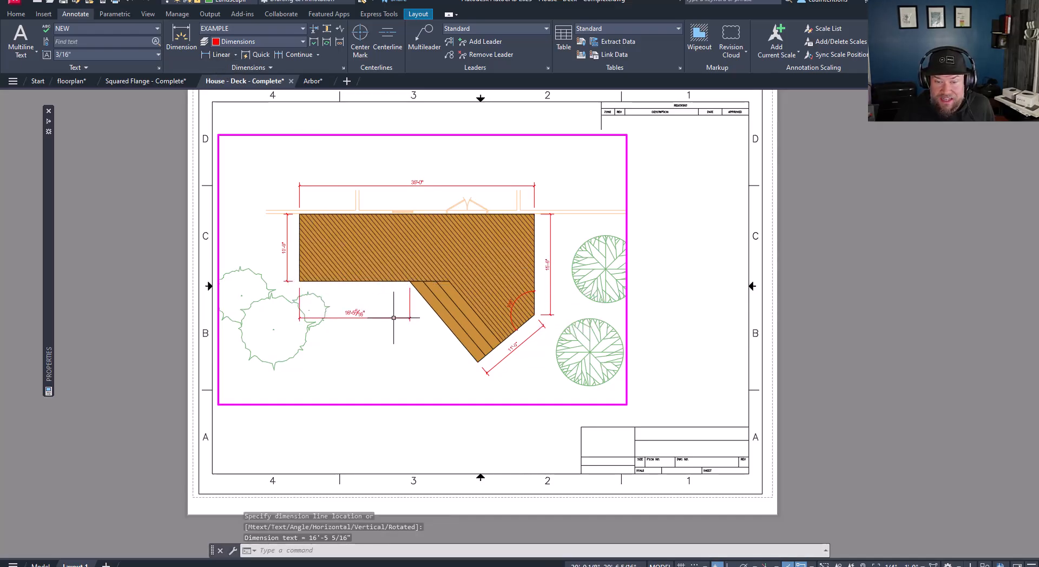
pyautogui.press('Escape')
pyautogui.press('Escape')
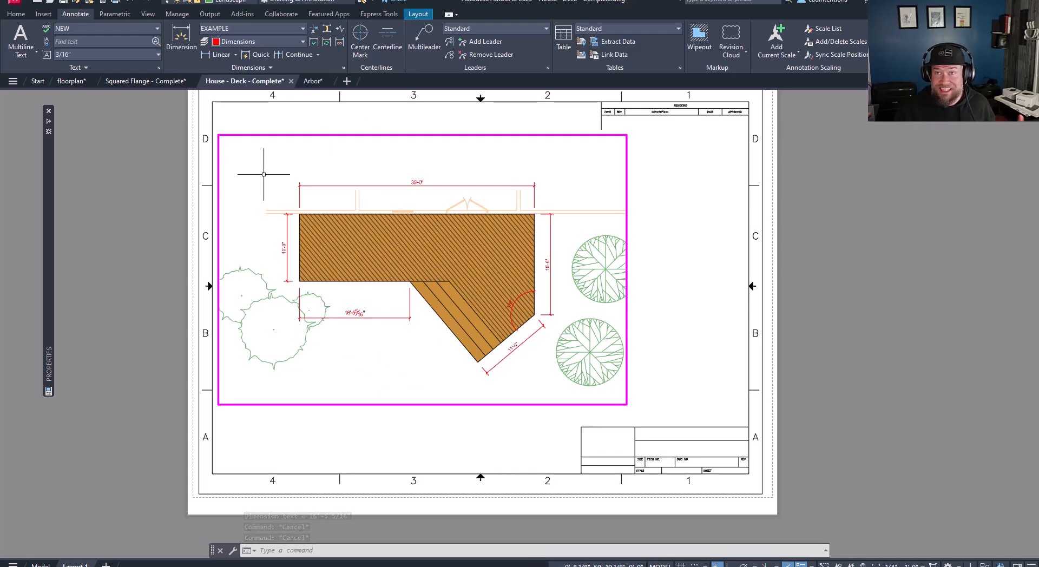
pyautogui.doubleClick(680, 213)
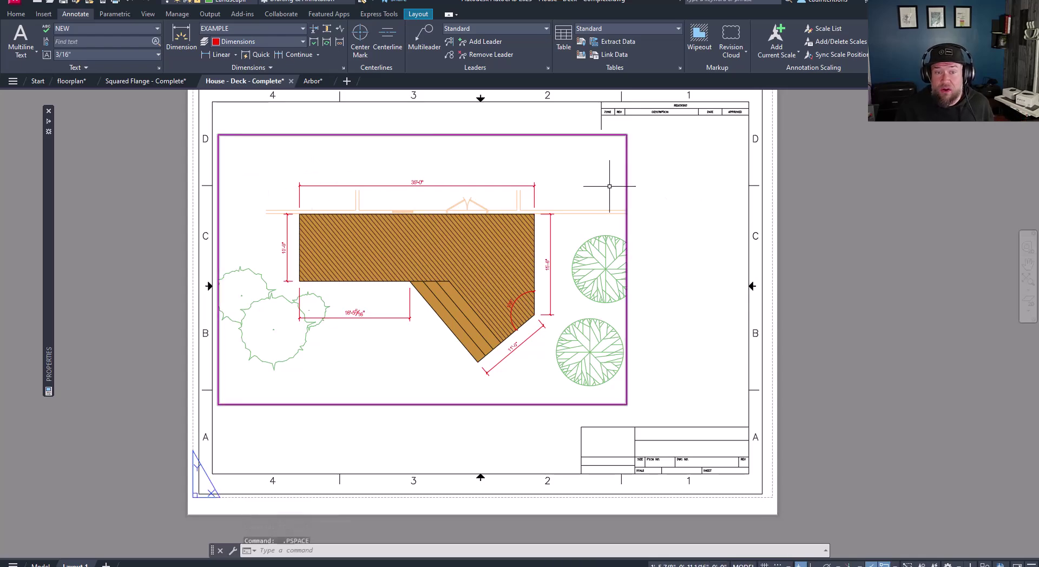
pyautogui.click(260, 29)
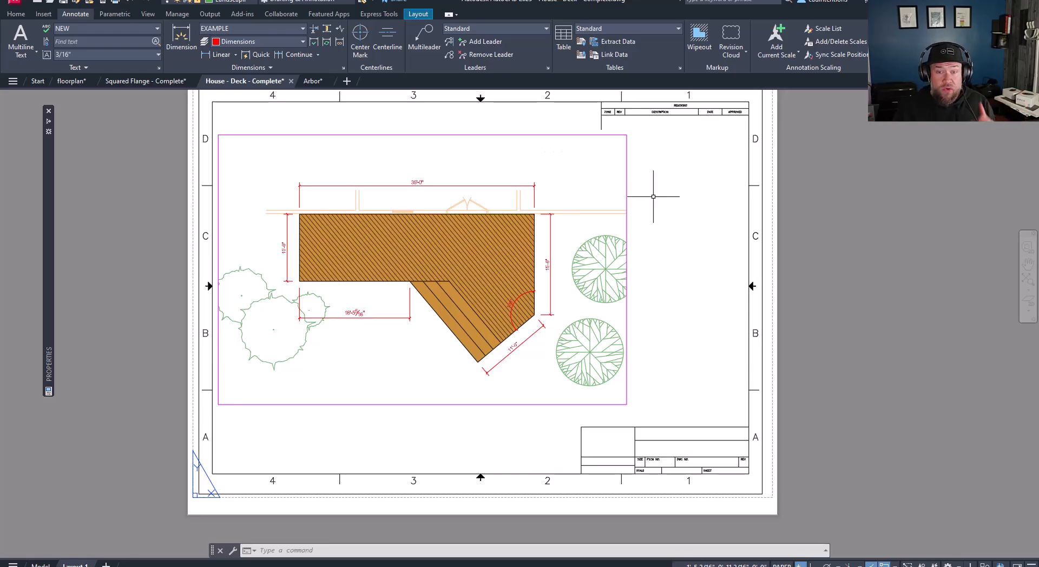
# - Place a trial single-line TEXT 'FGSDFG' right of the trees at the default height
pyautogui.moveTo(653, 196); pyautogui.dragTo(604, 185, button='middle')
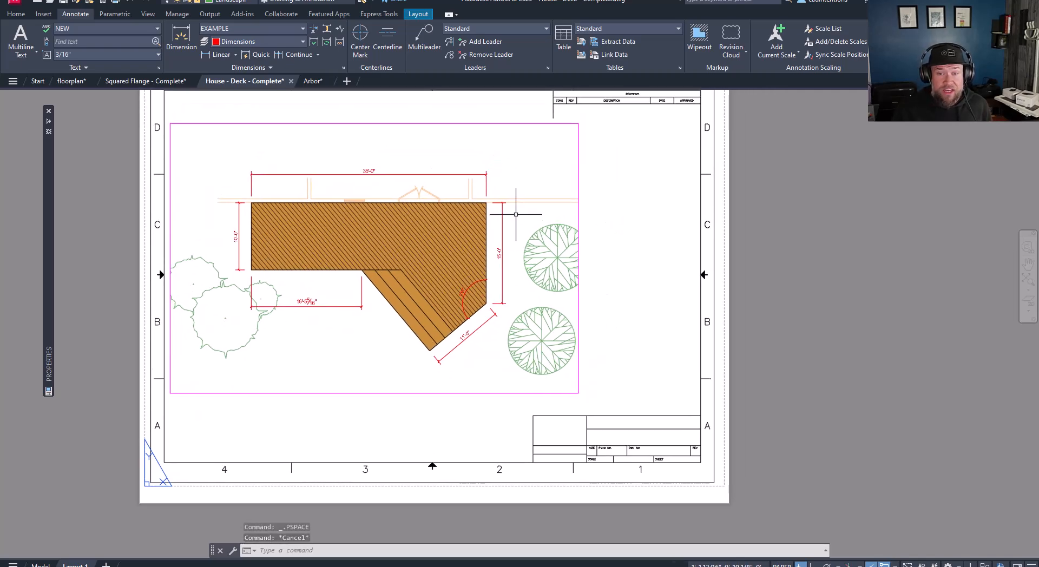
pyautogui.press('Escape')
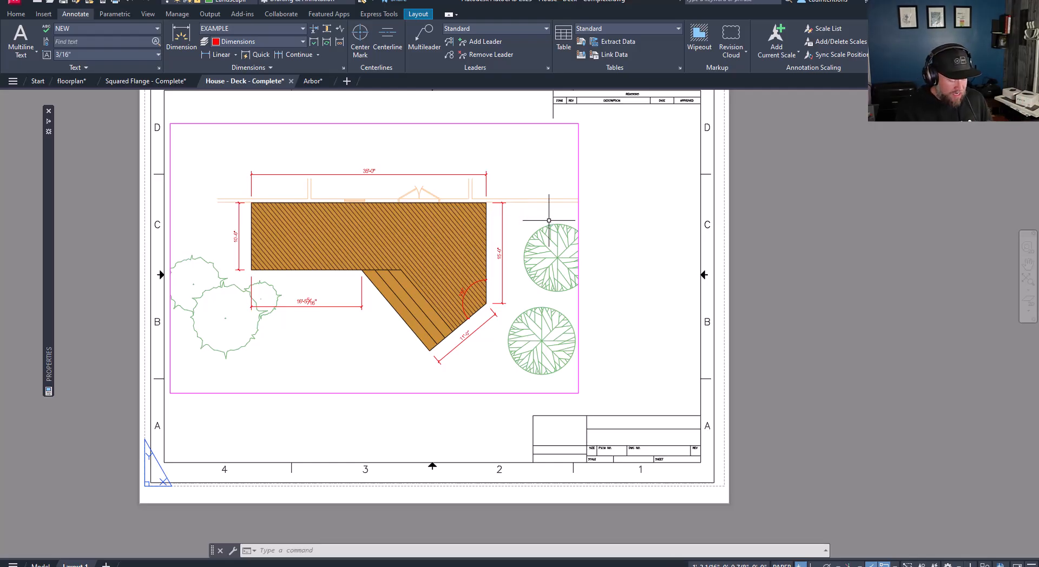
pyautogui.write('TEXT')
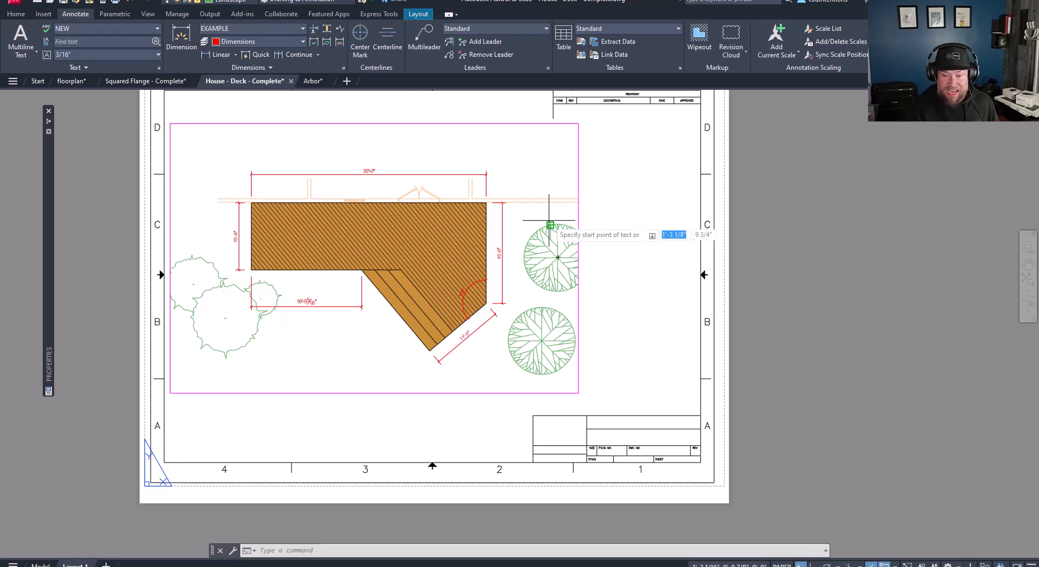
pyautogui.press('Return')
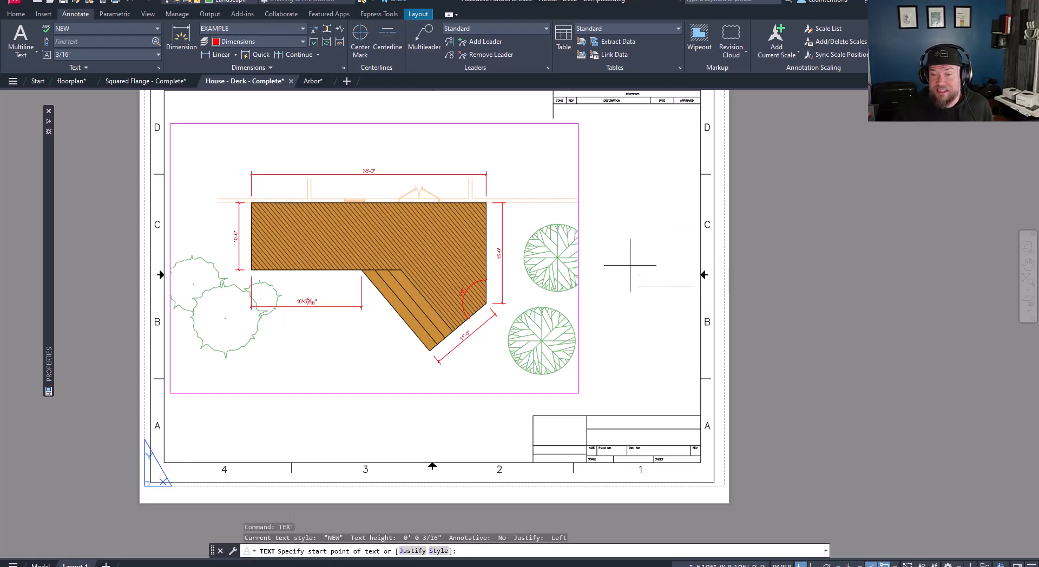
pyautogui.click(630, 266)
pyautogui.press('Return')
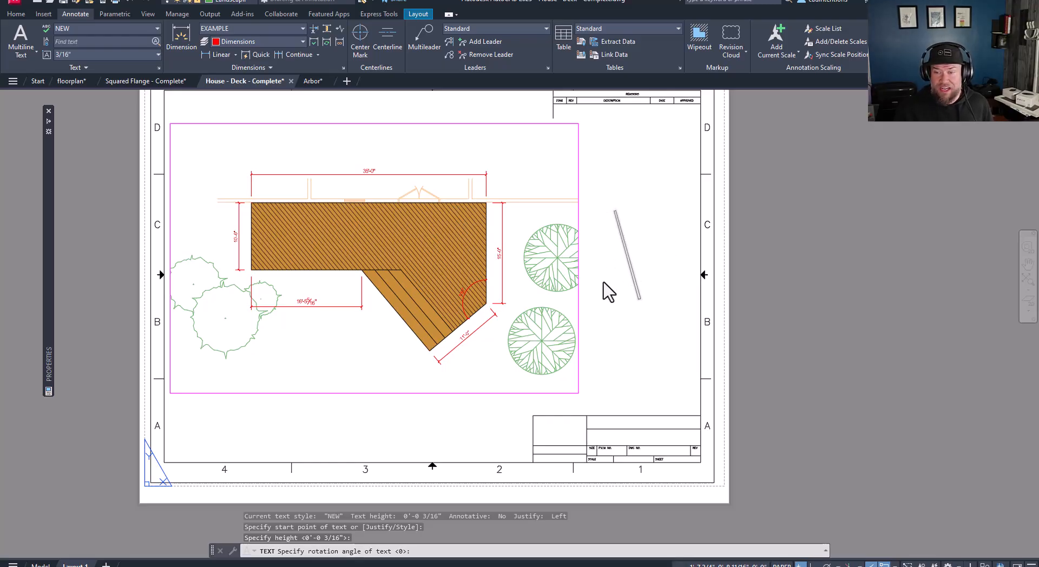
pyautogui.write('FGSDFG')
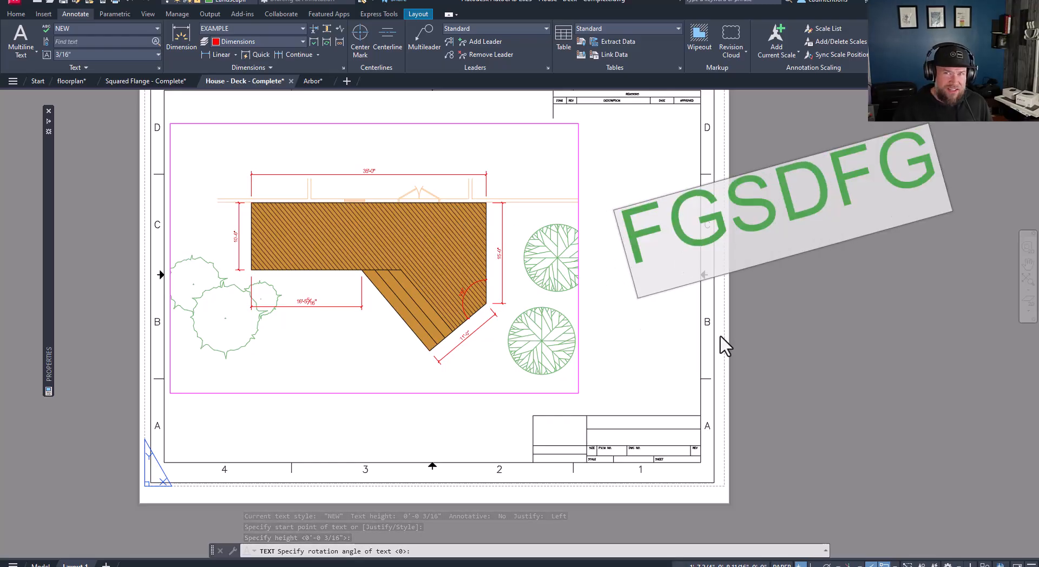
pyautogui.press('Return')
pyautogui.press('Return')
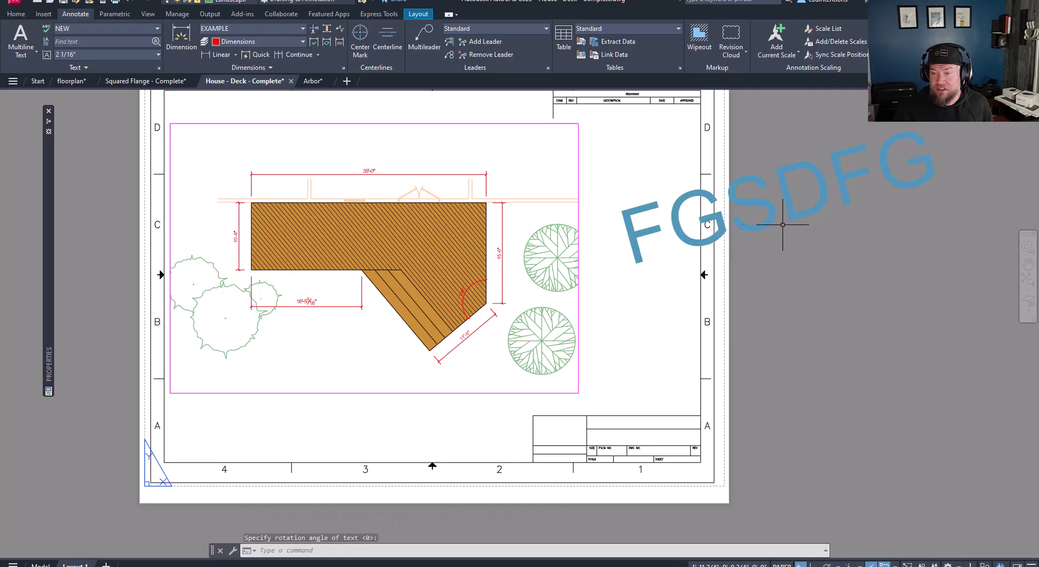
# - Select the FGSDFG test text with a crossing window and erase it
pyautogui.click(782, 224)
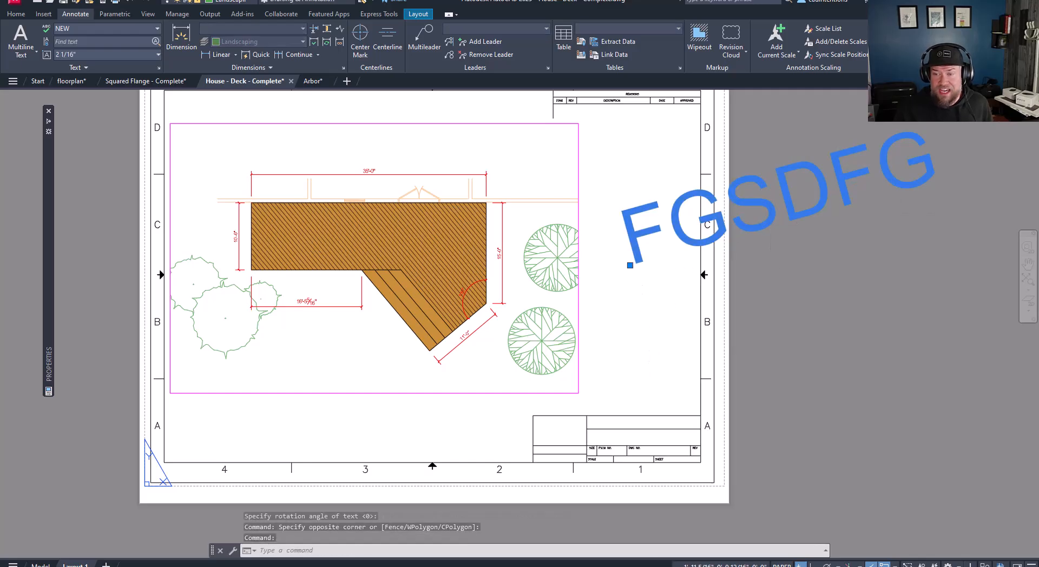
pyautogui.doubleClick(781, 227)
pyautogui.press('Return')
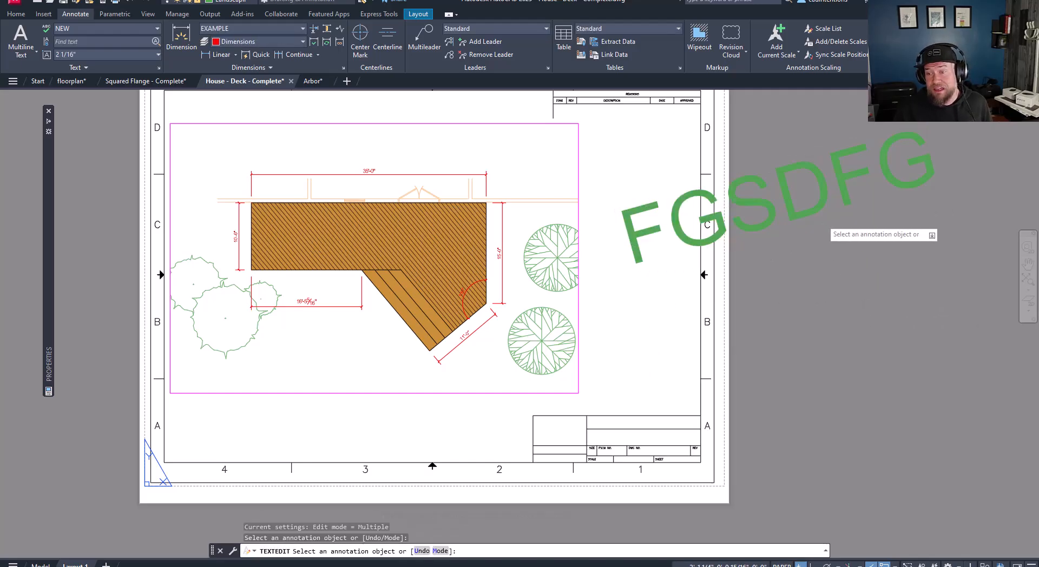
pyautogui.press('Escape')
pyautogui.click(875, 234)
pyautogui.click(805, 185)
pyautogui.press('Delete')
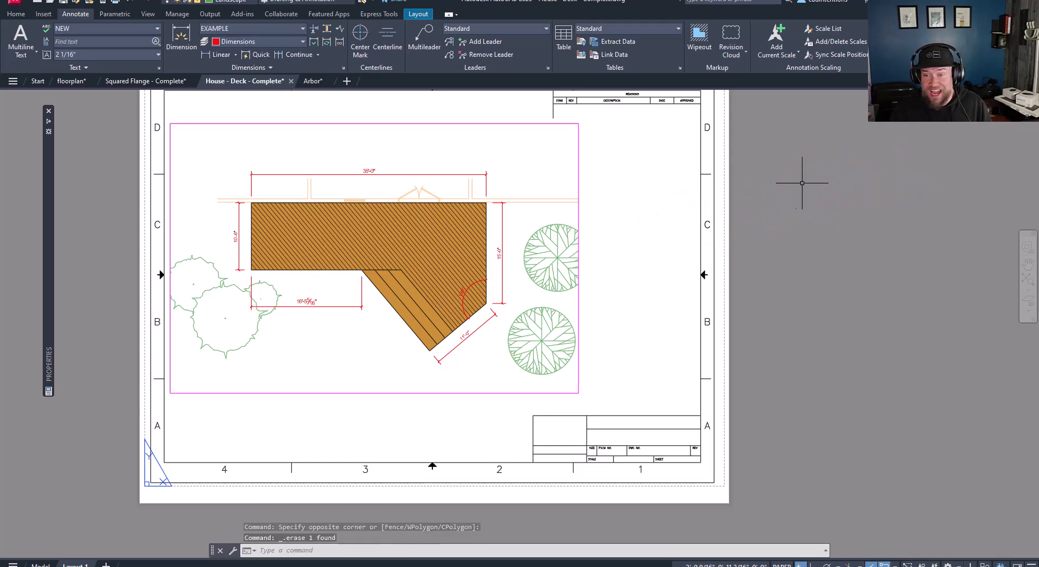
pyautogui.write('M')
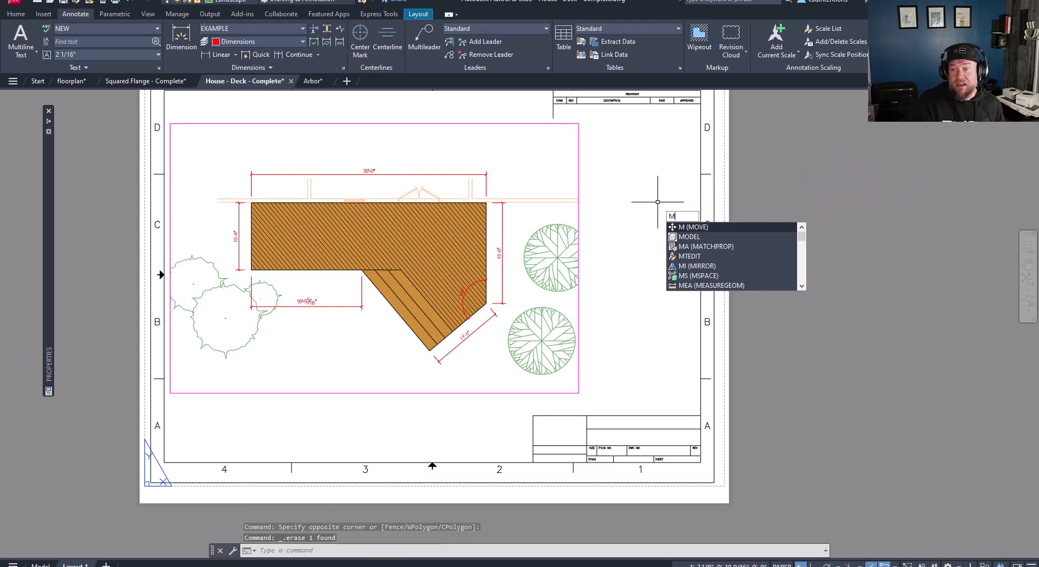
pyautogui.write('TEXT')
# - Define an MTEXT box beside the trees and enter the first line HGJGHJ
pyautogui.press('Return')
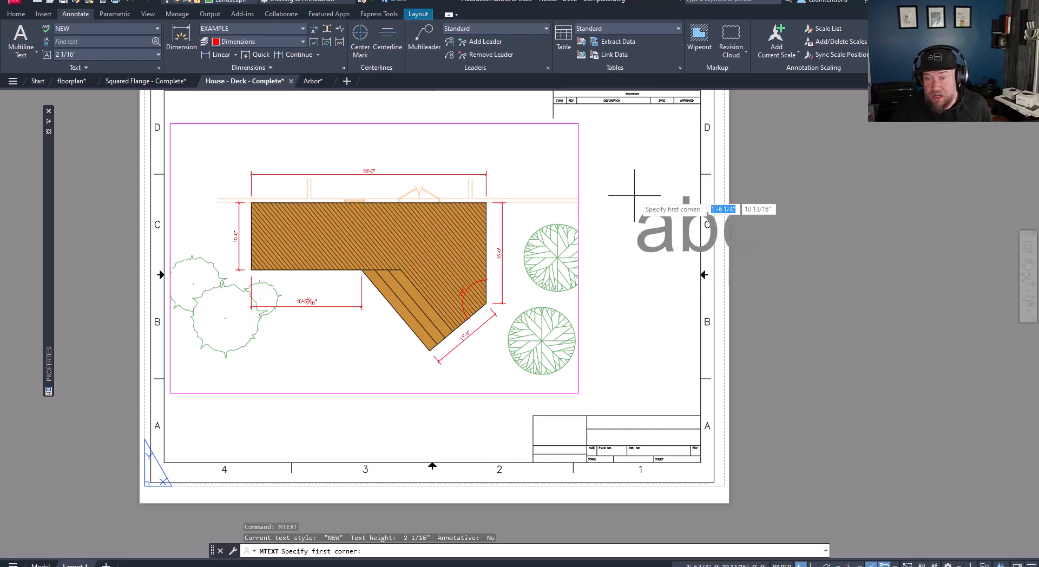
pyautogui.click(596, 230)
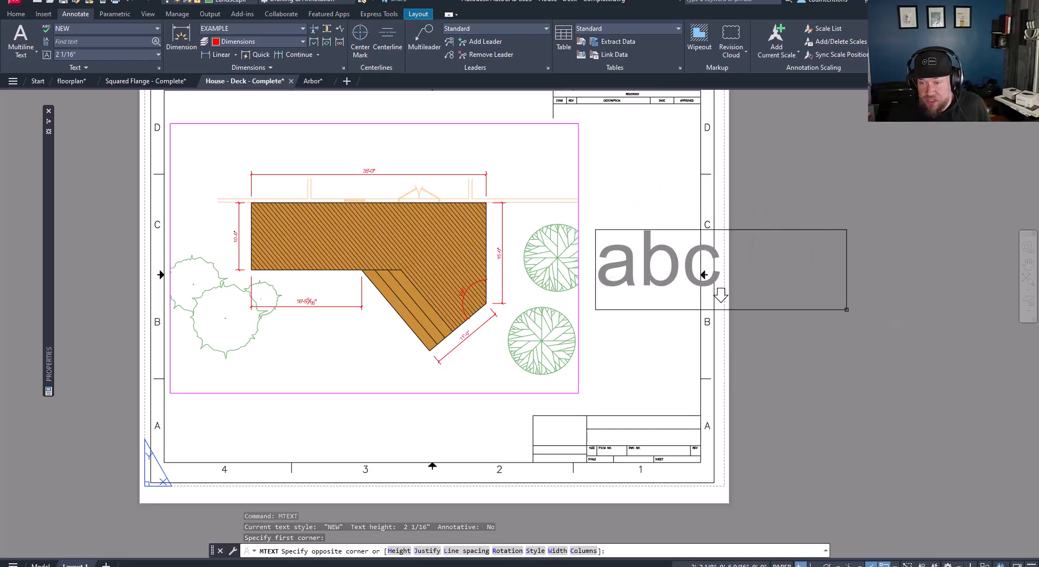
pyautogui.click(846, 309)
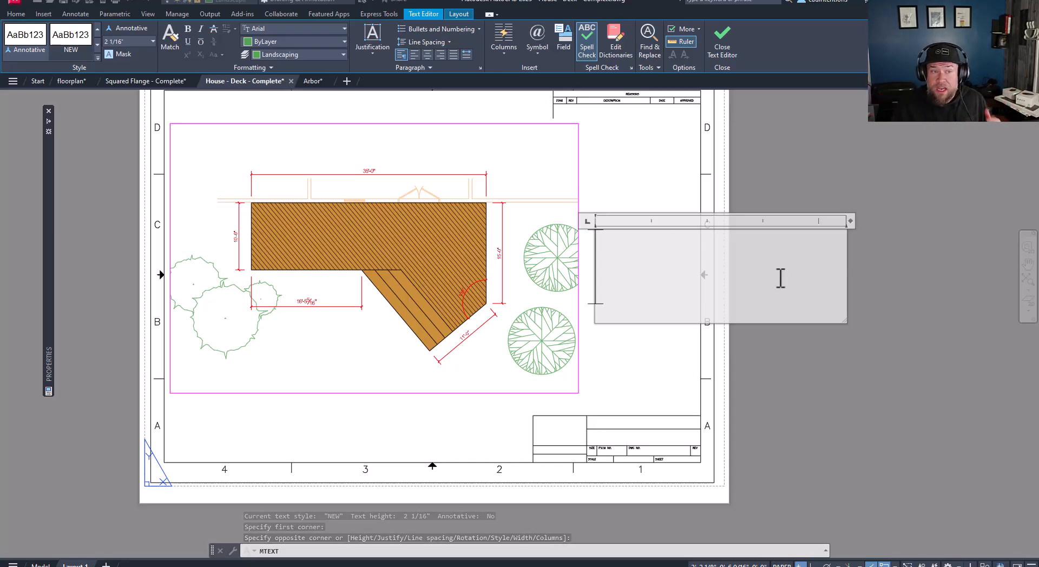
pyautogui.click(73, 14)
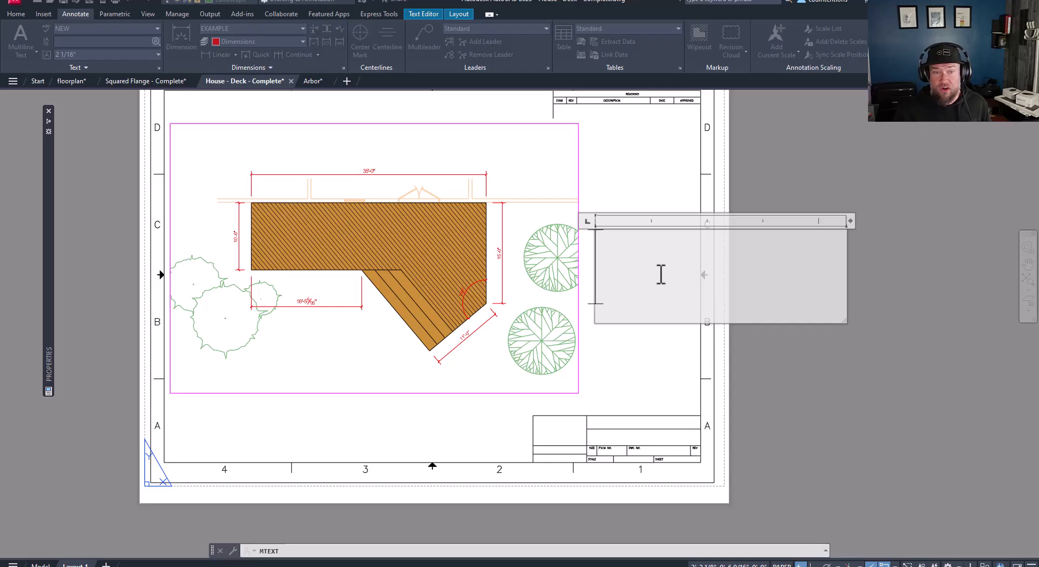
pyautogui.write('HGJGHJ')
pyautogui.hotkey('ctrl', 'a')
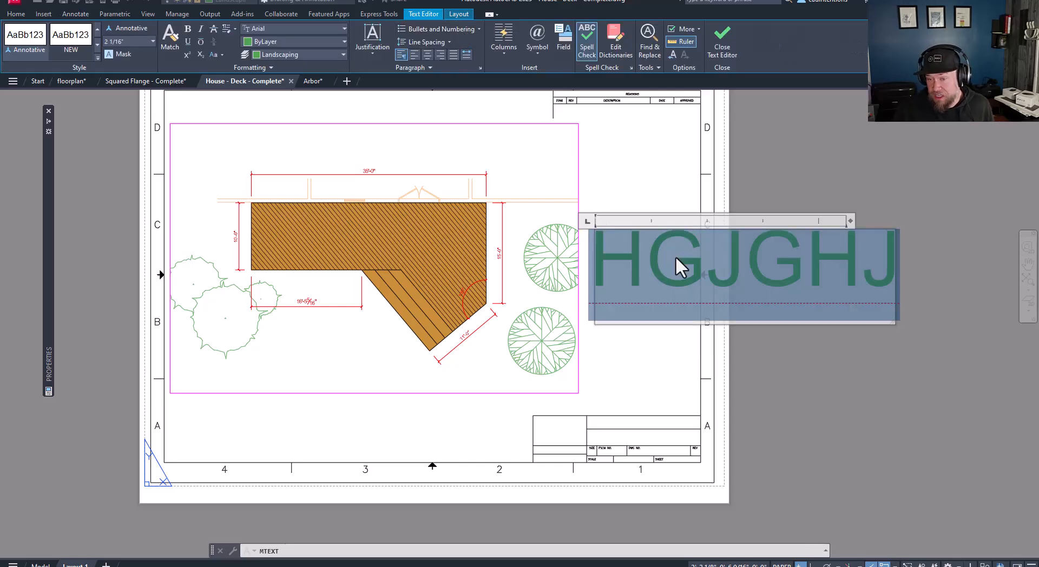
# - Widen the text box with the ruler handle and keep typing after HGJGHJ
pyautogui.click(677, 256)
pyautogui.moveTo(849, 220); pyautogui.dragTo(998, 220)
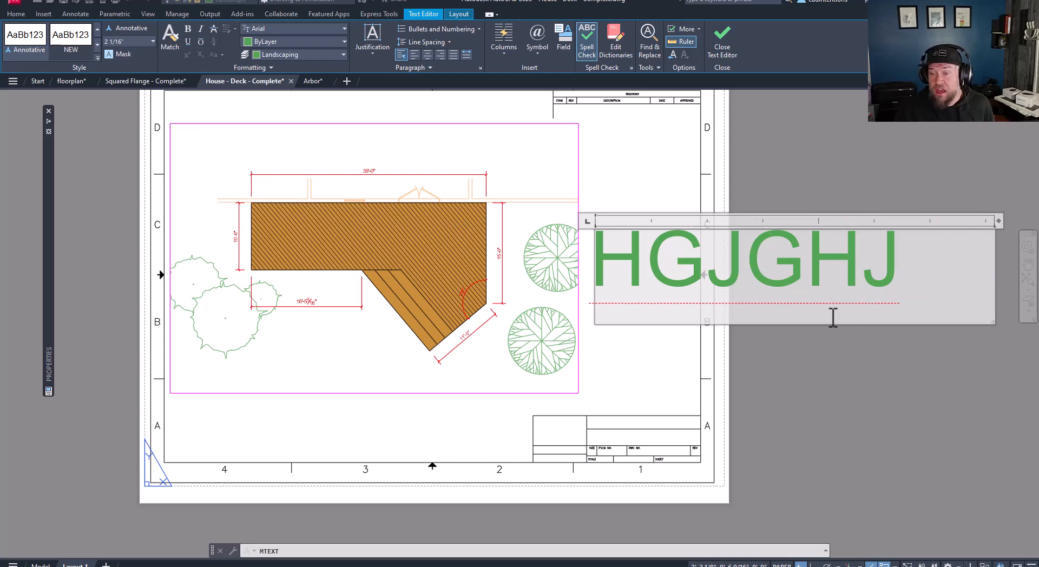
pyautogui.doubleClick(777, 272)
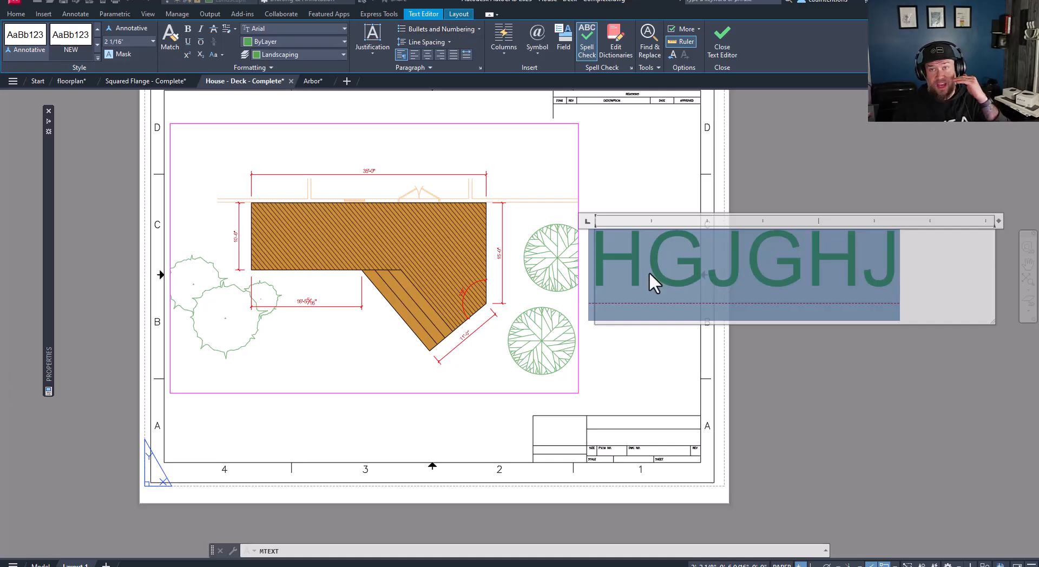
pyautogui.click(911, 278)
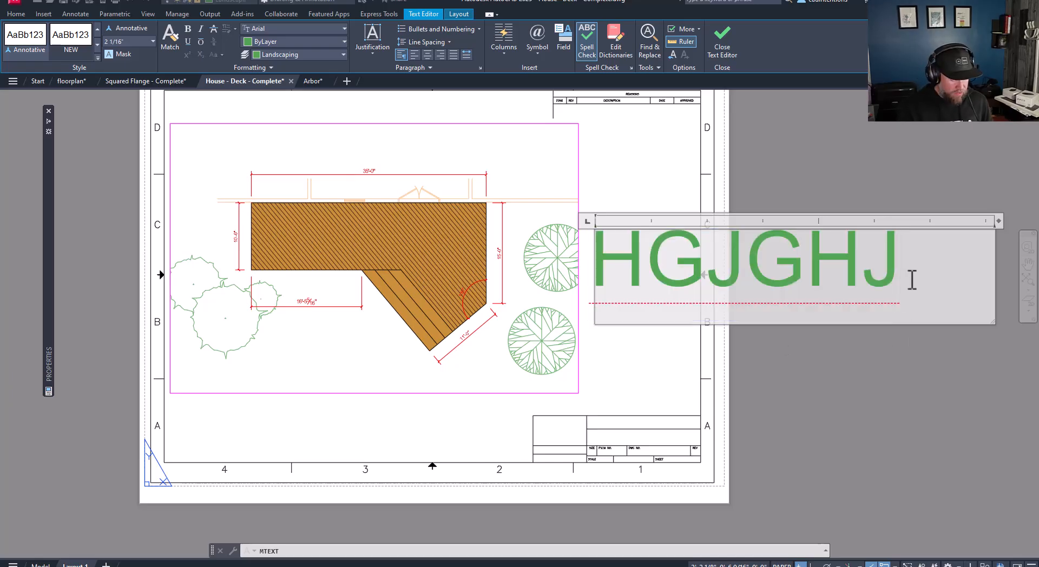
# - Add lines DSLFKJASD and SALDKF, apply the NEW style and decline changing the whole style
pyautogui.press('Return')
pyautogui.write('DSLFKJASD')
pyautogui.press('Return')
pyautogui.write('SALDKF')
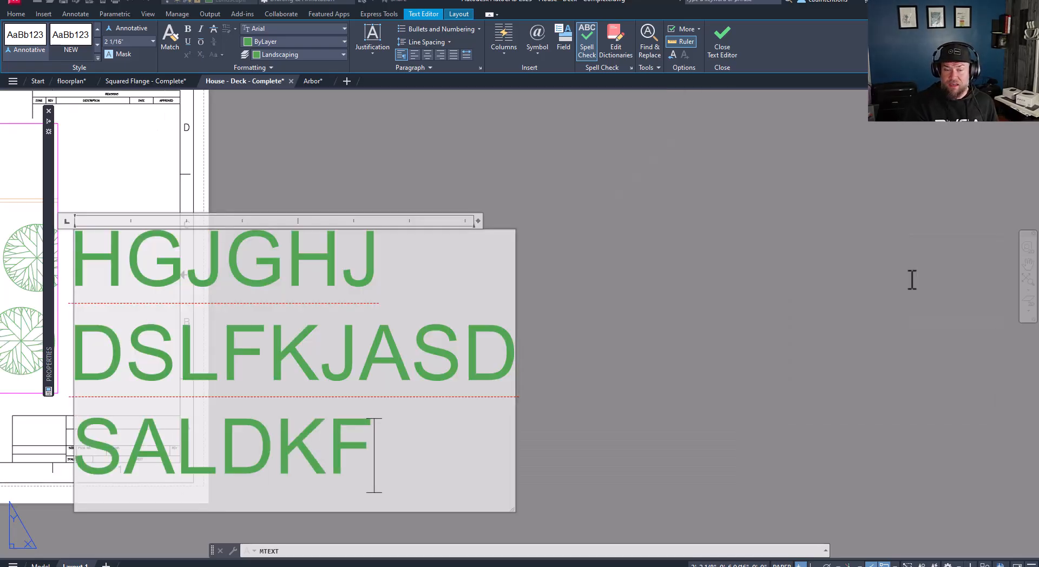
pyautogui.hotkey('ctrl', 'a')
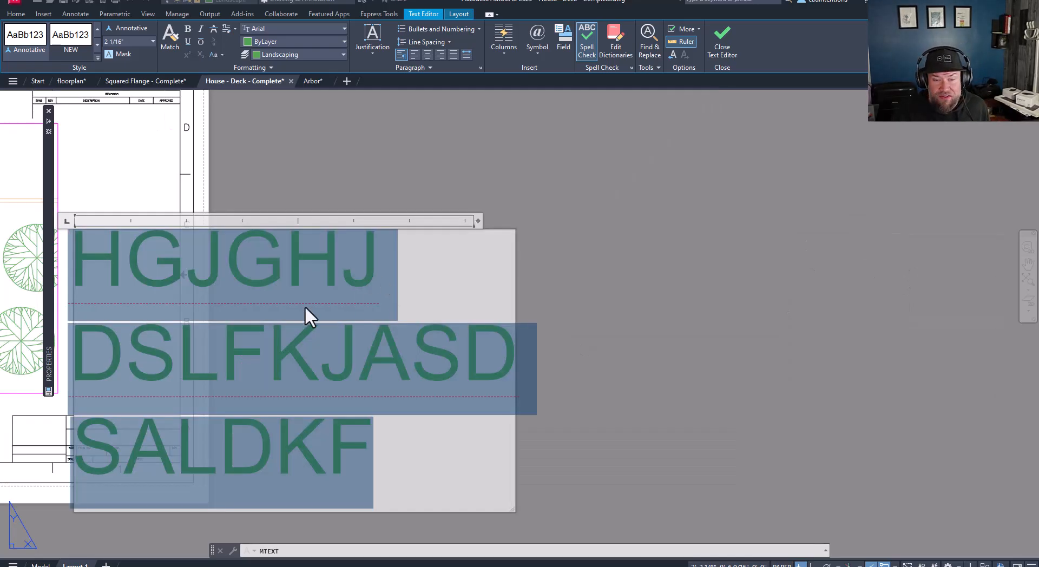
pyautogui.click(70, 46)
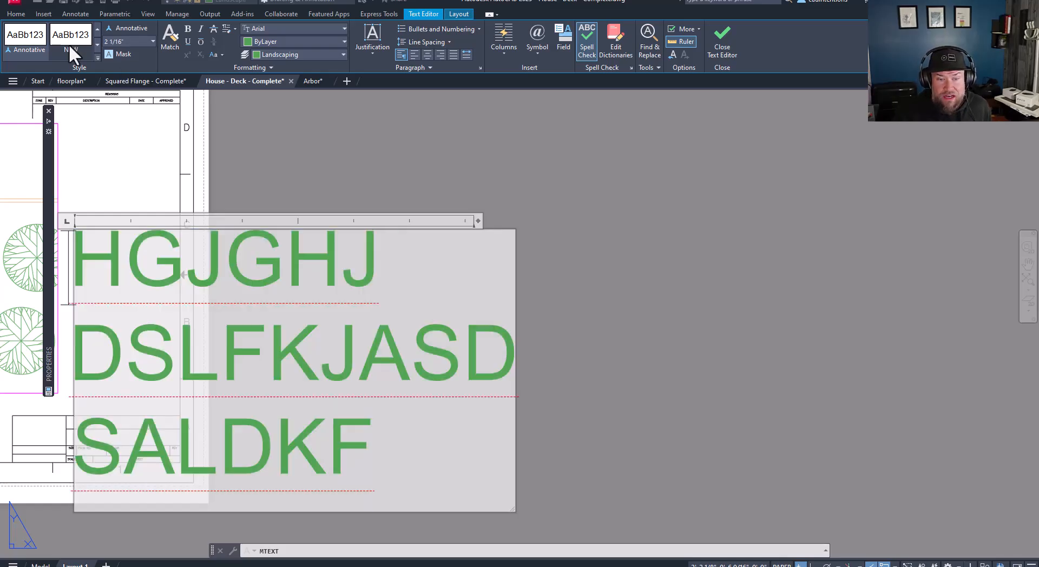
pyautogui.click(70, 46)
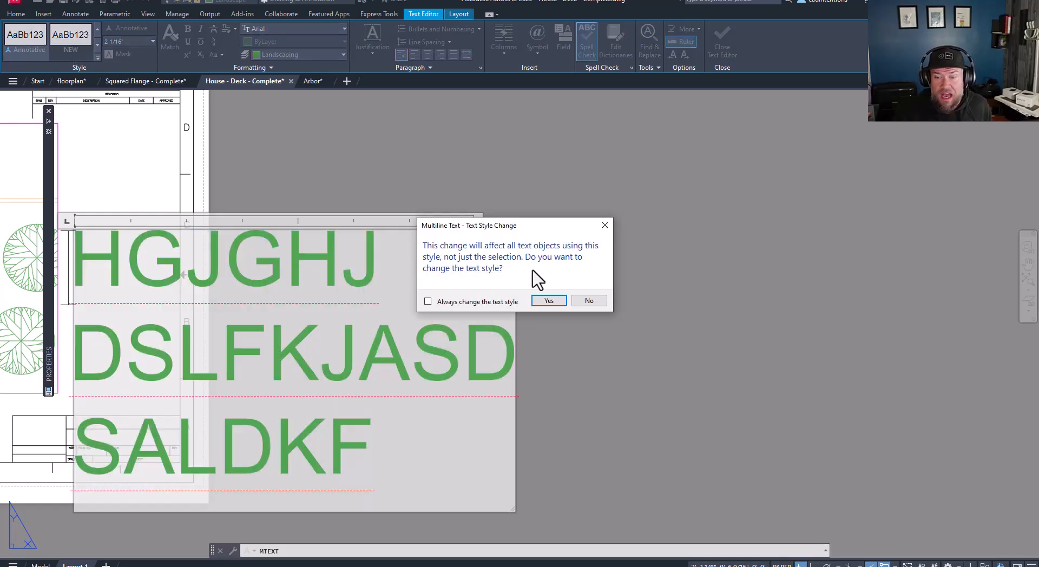
pyautogui.click(590, 301)
# - Set all three lines to 1/4" height and make them bold
pyautogui.doubleClick(389, 431)
pyautogui.click(395, 447)
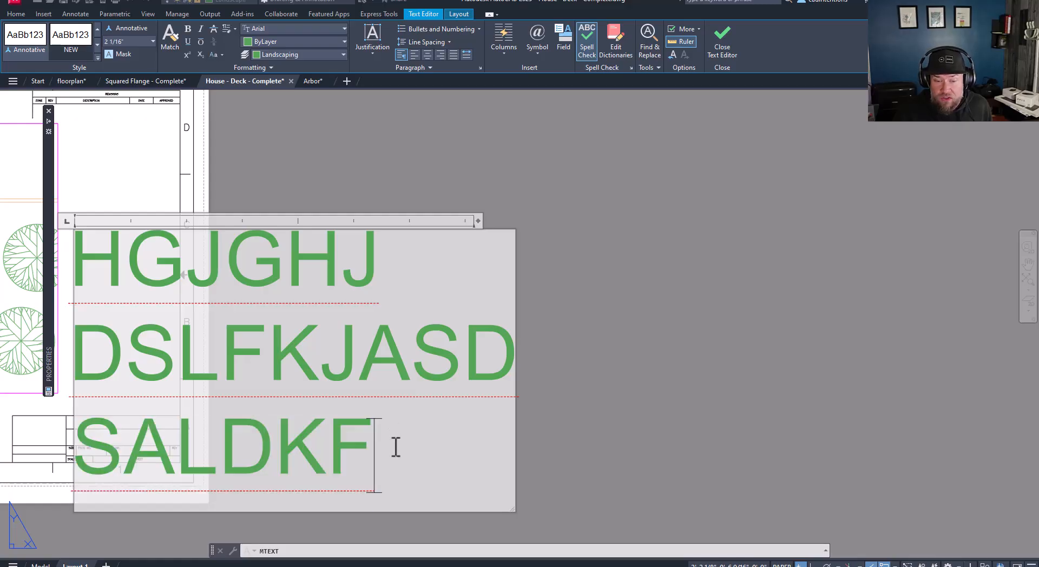
pyautogui.moveTo(395, 447); pyautogui.dragTo(71, 188)
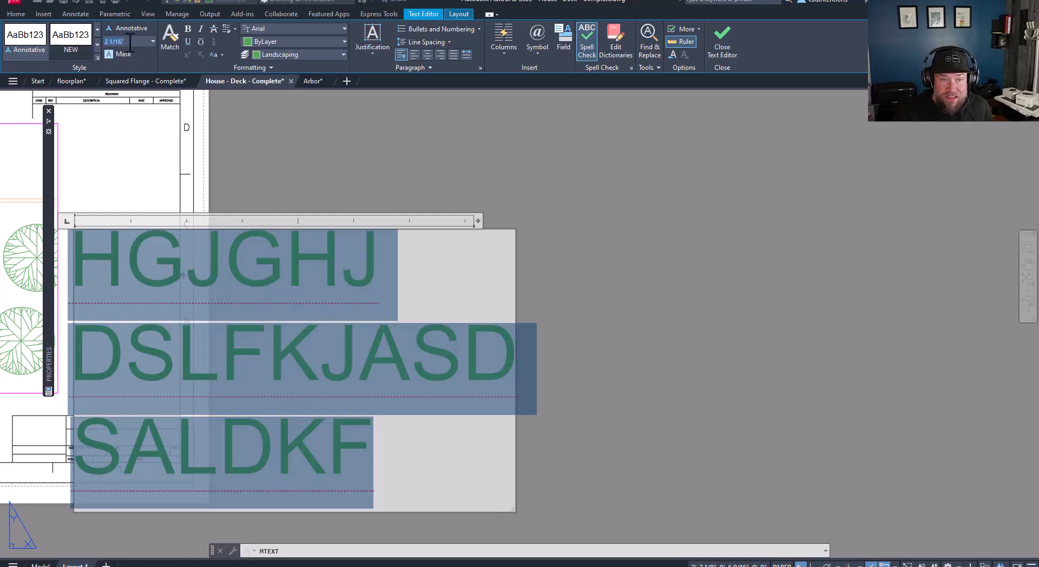
pyautogui.click(153, 42)
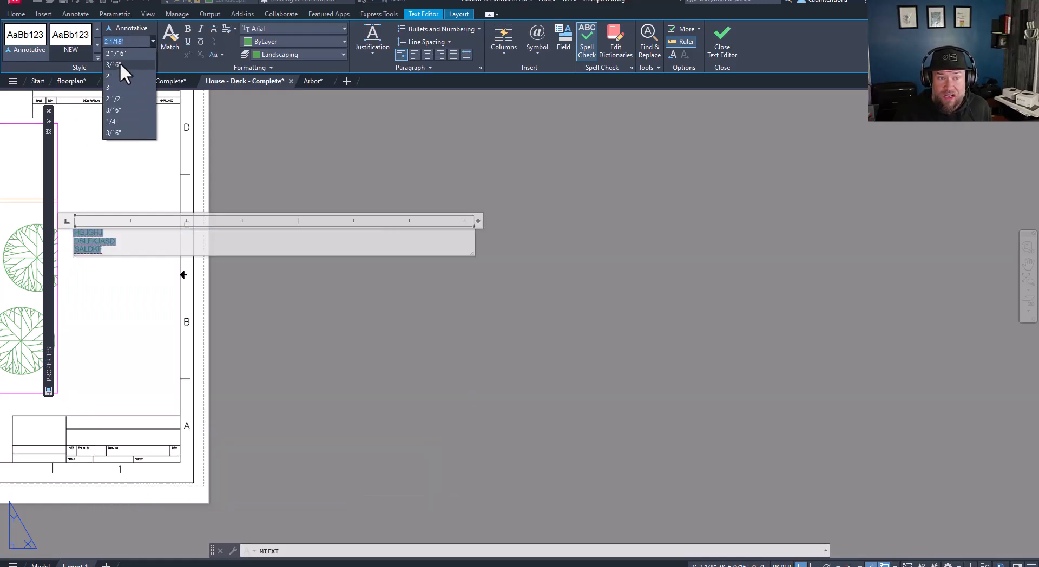
pyautogui.click(117, 122)
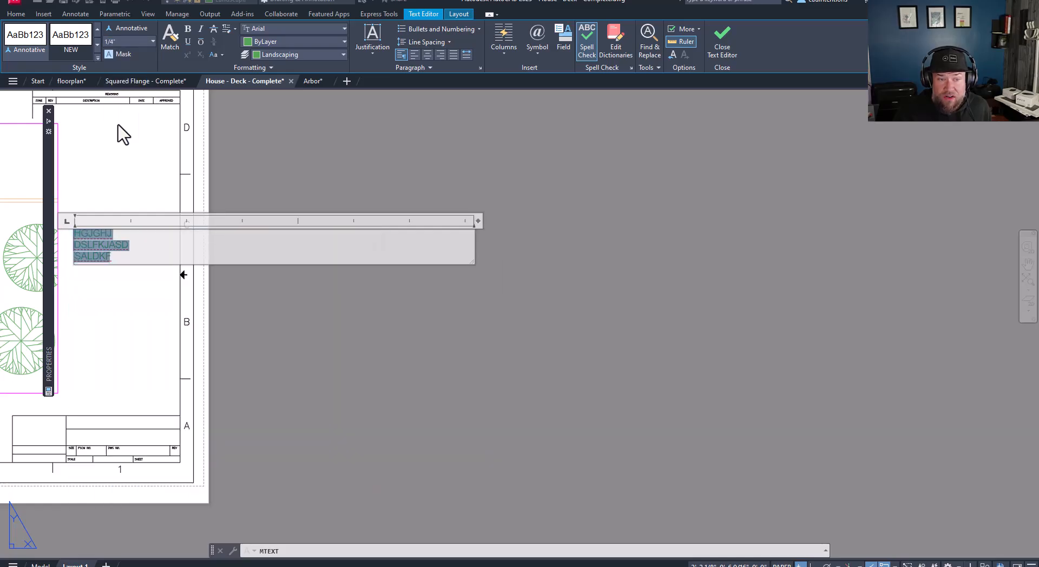
pyautogui.click(187, 31)
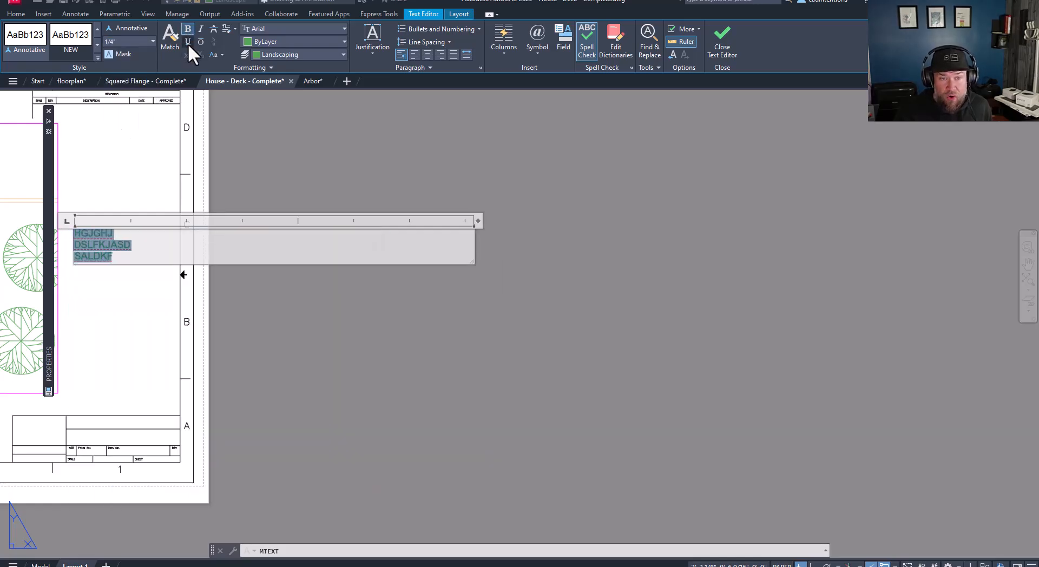
# - Close the editor, reopen the three-line block and narrow its text width with the ruler
pyautogui.press('Escape')
pyautogui.scroll(2, 127, 301)
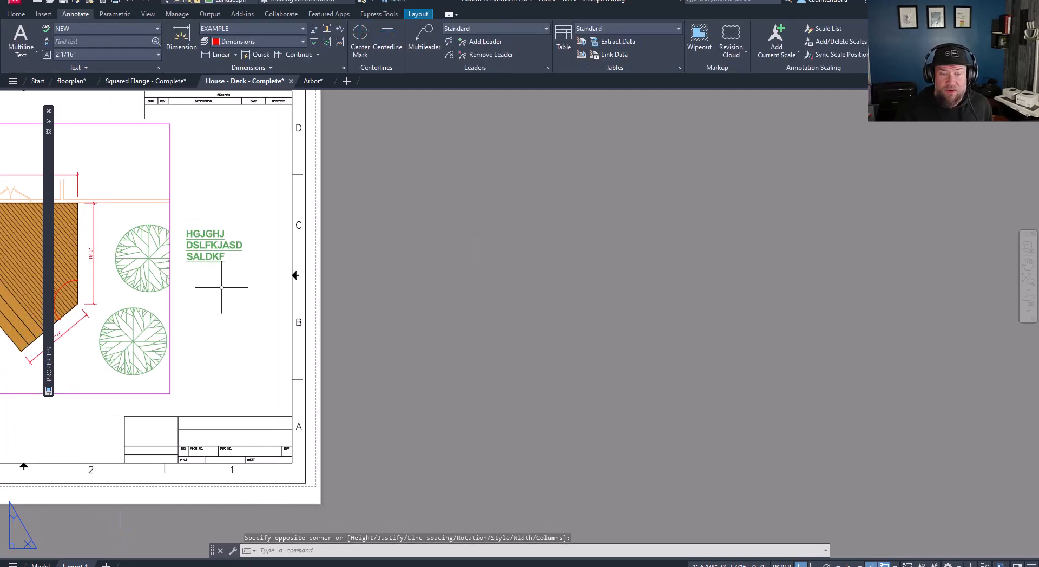
pyautogui.scroll(2, 219, 302)
pyautogui.scroll(2, 45, 184)
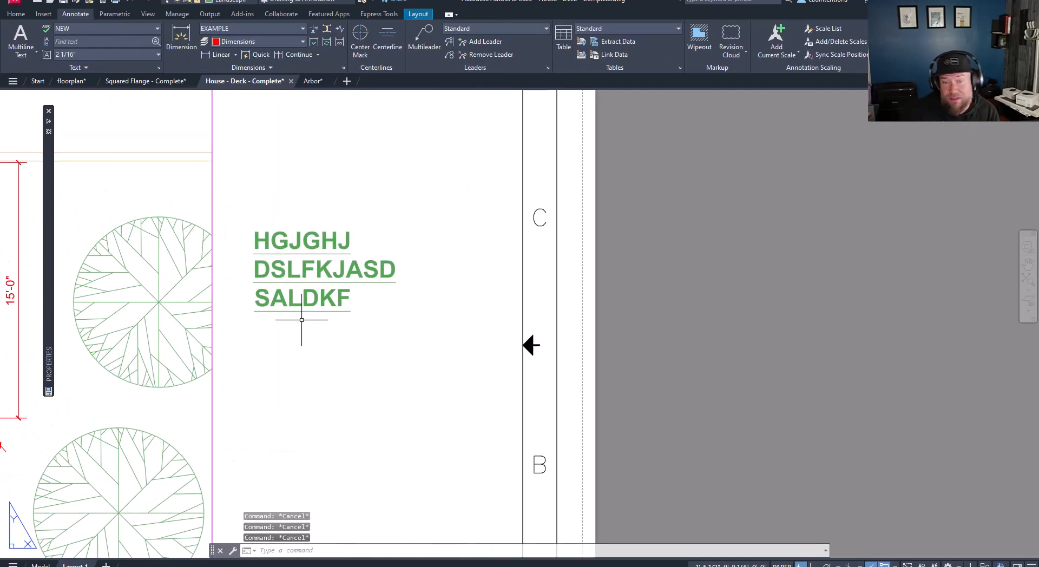
pyautogui.click(377, 362)
pyautogui.click(310, 278)
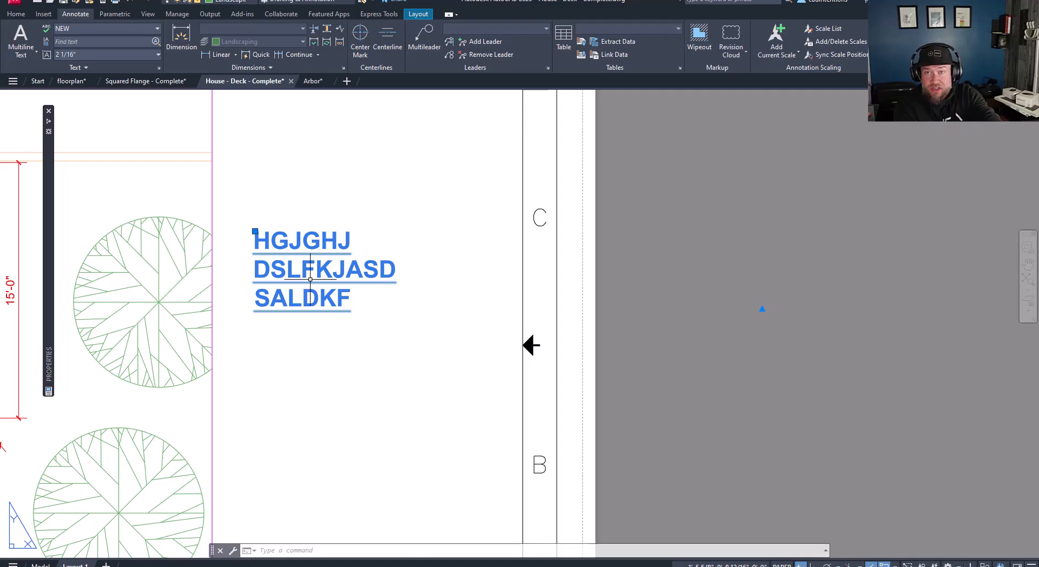
pyautogui.scroll(-3, 317, 280)
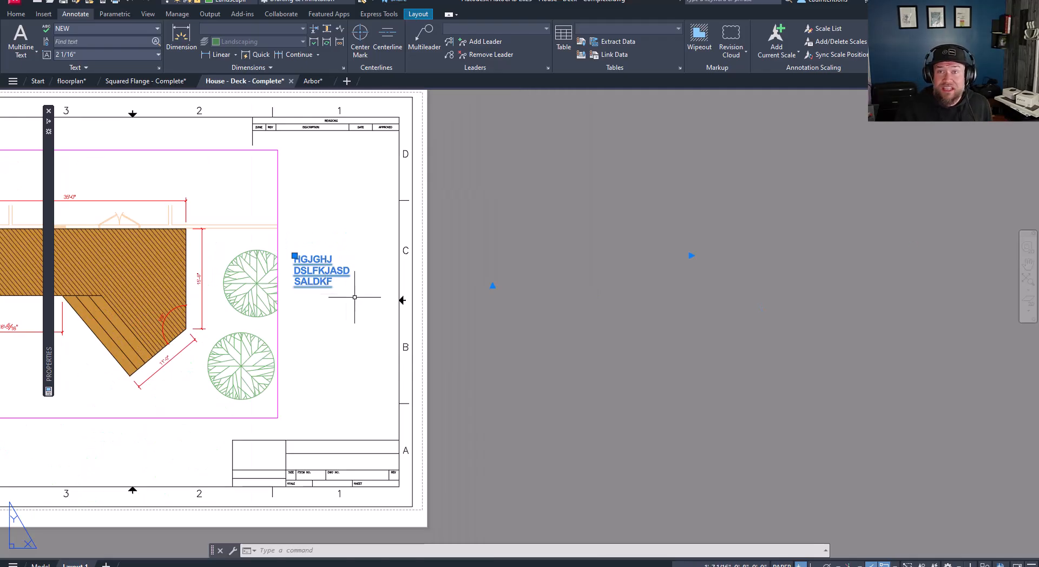
pyautogui.press('Escape')
pyautogui.press('Escape')
pyautogui.click(313, 295)
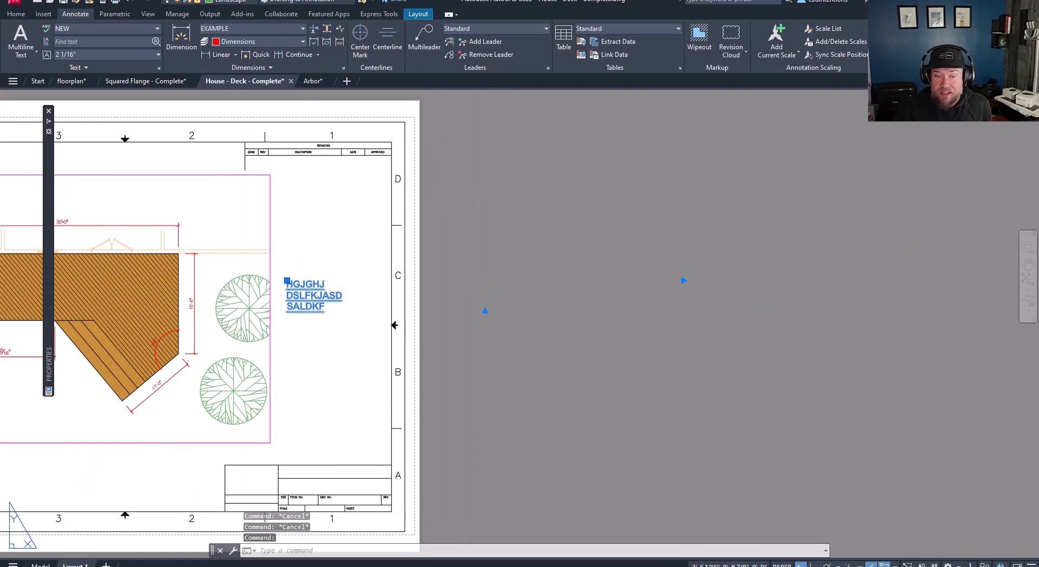
pyautogui.doubleClick(342, 296)
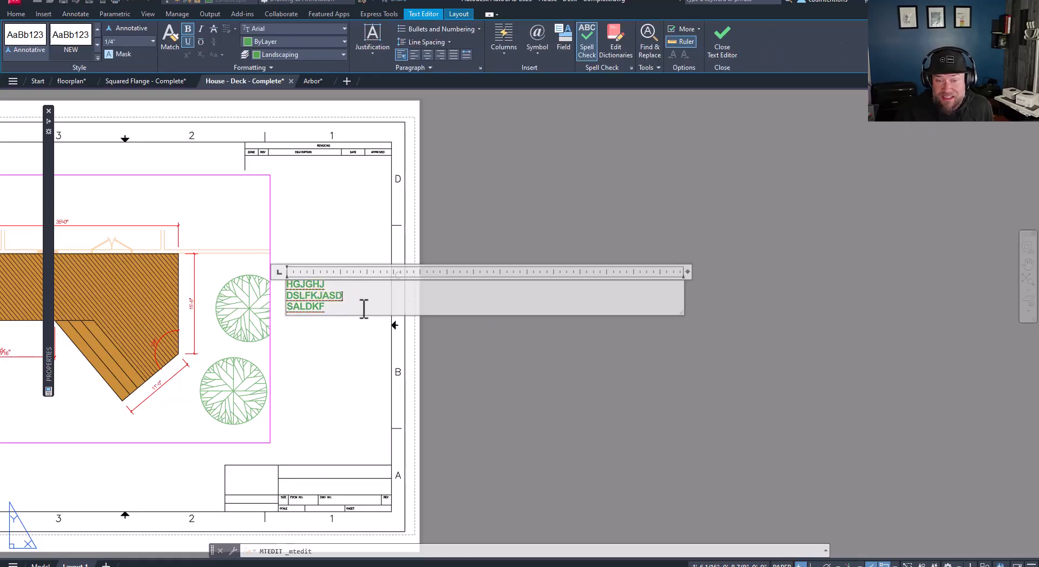
pyautogui.moveTo(364, 308); pyautogui.dragTo(287, 276)
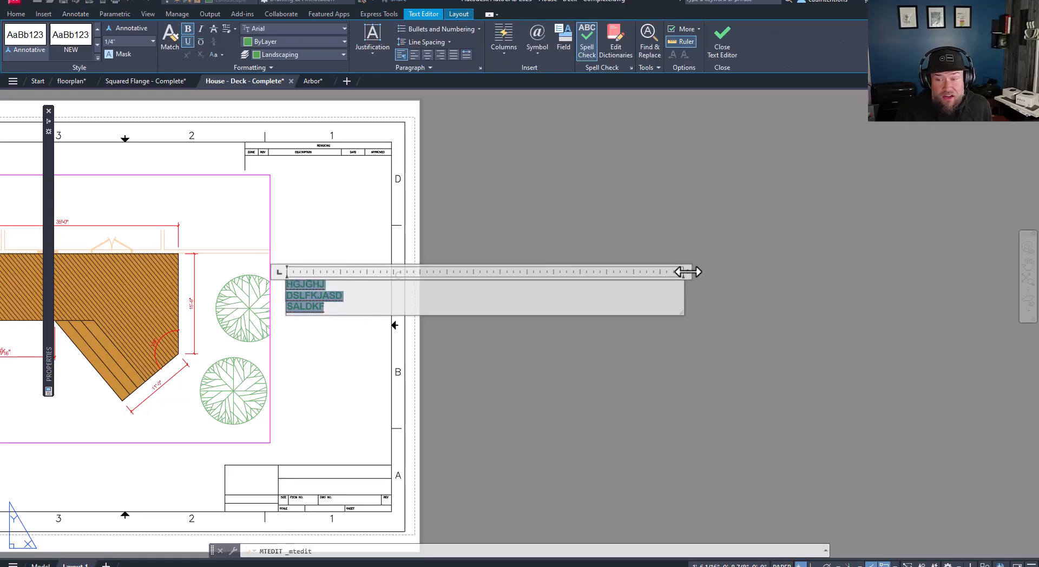
pyautogui.moveTo(689, 273); pyautogui.dragTo(376, 272)
pyautogui.click(349, 315)
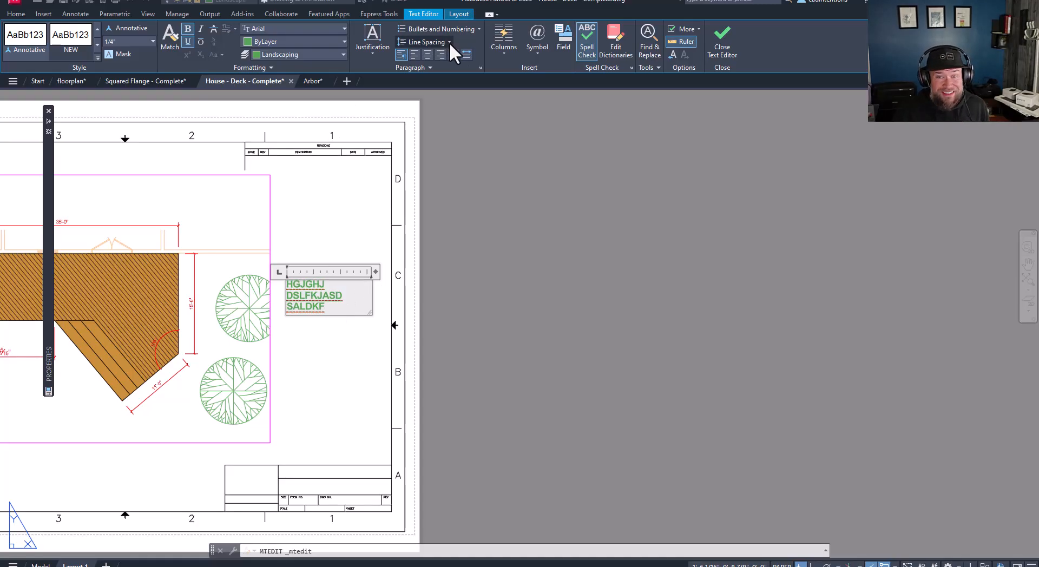
# - Try Center alignment on all three lines, revert to Left and close the editor
pyautogui.click(428, 55)
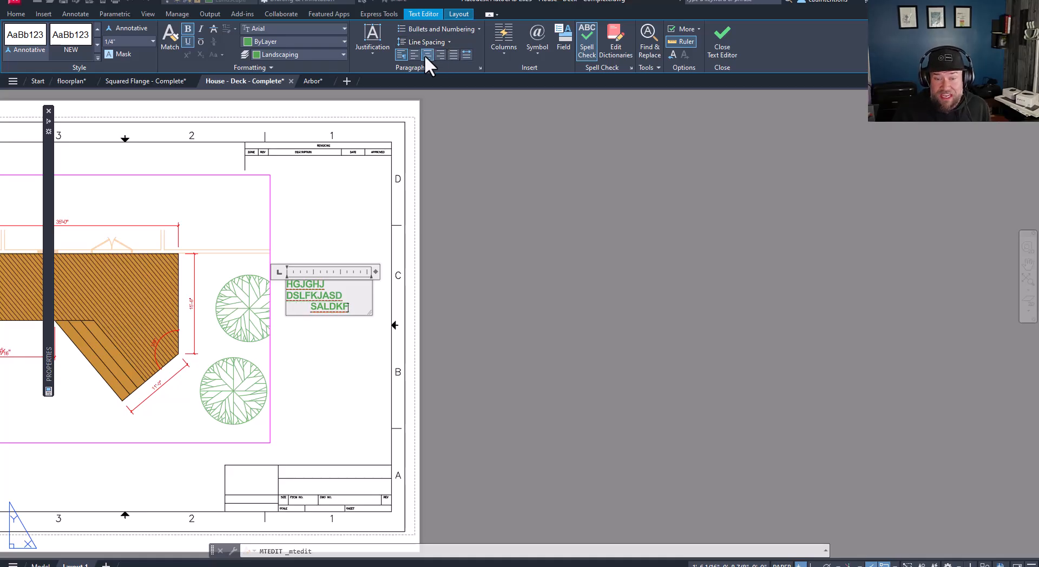
pyautogui.hotkey('ctrl', 'a')
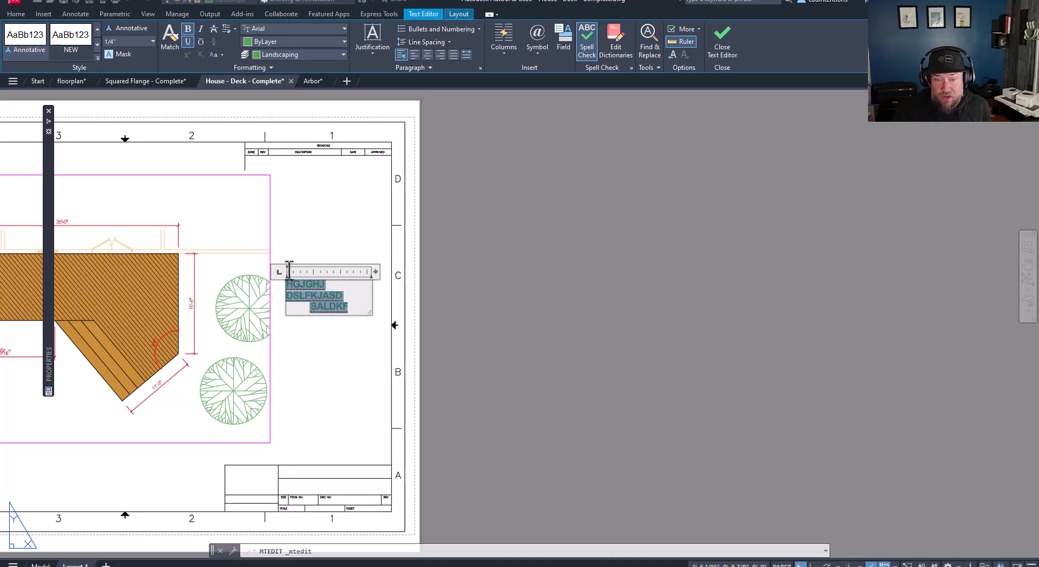
pyautogui.click(426, 52)
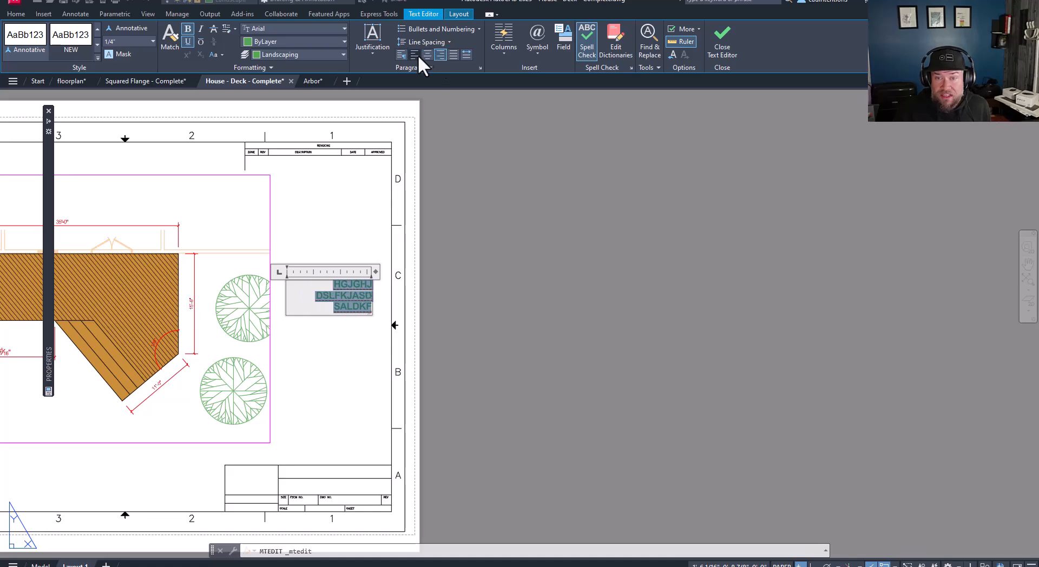
pyautogui.click(413, 55)
pyautogui.click(341, 223)
pyautogui.press('Escape')
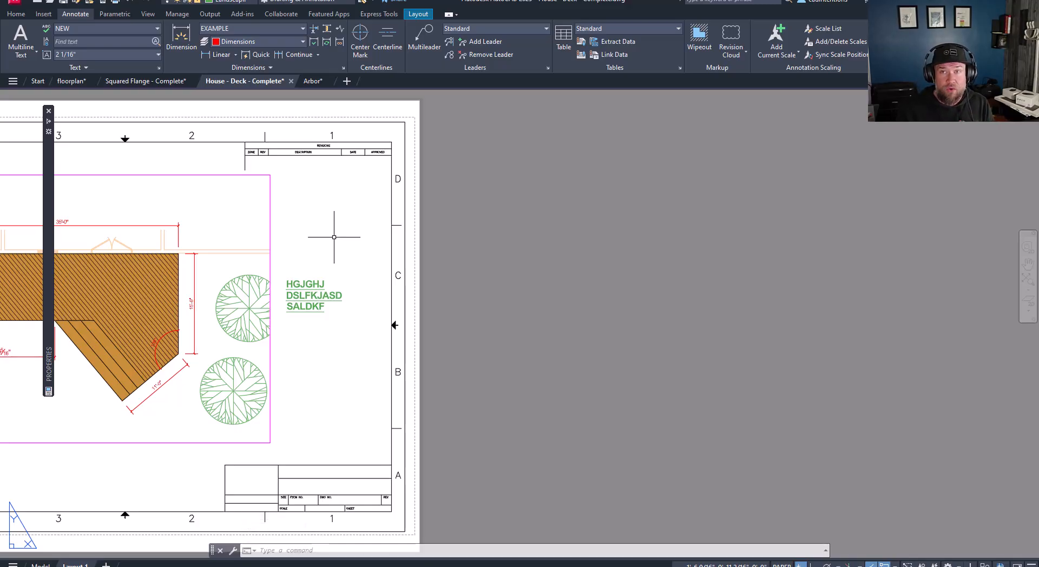
pyautogui.click(335, 296)
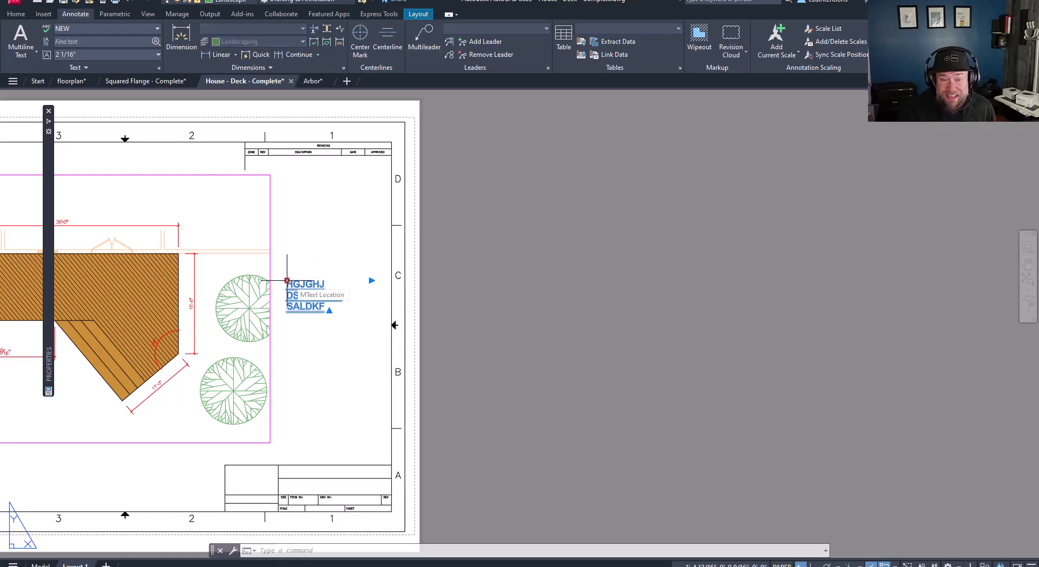
pyautogui.click(287, 280)
pyautogui.scroll(3, 299, 176)
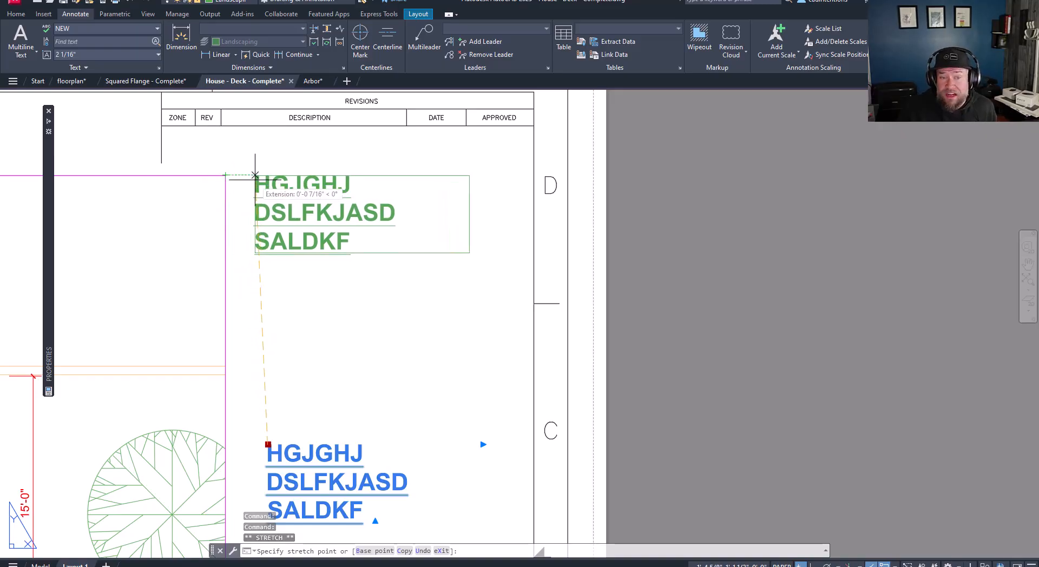
pyautogui.click(255, 176)
pyautogui.click(255, 175)
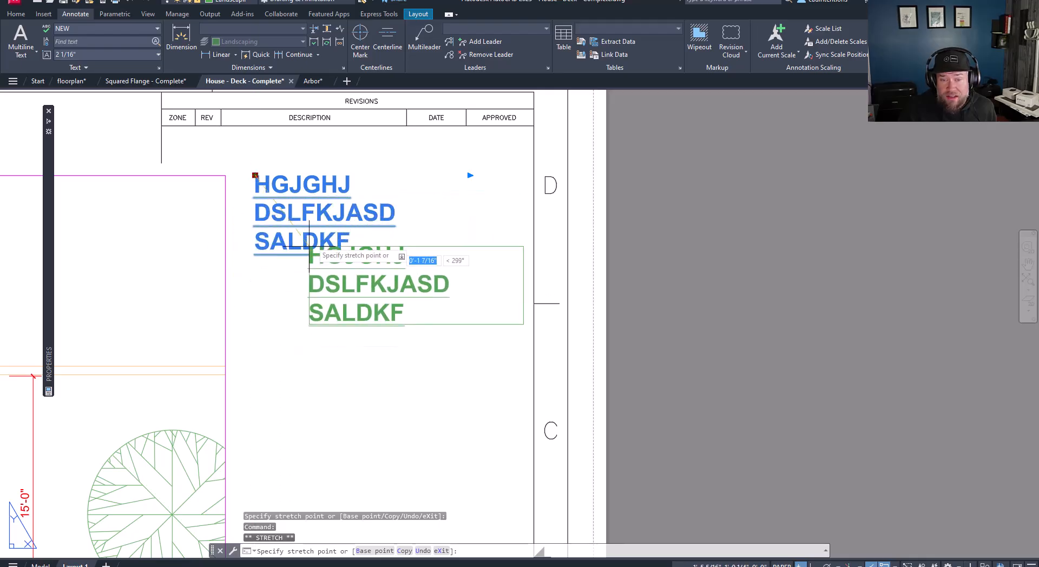
pyautogui.press('Escape')
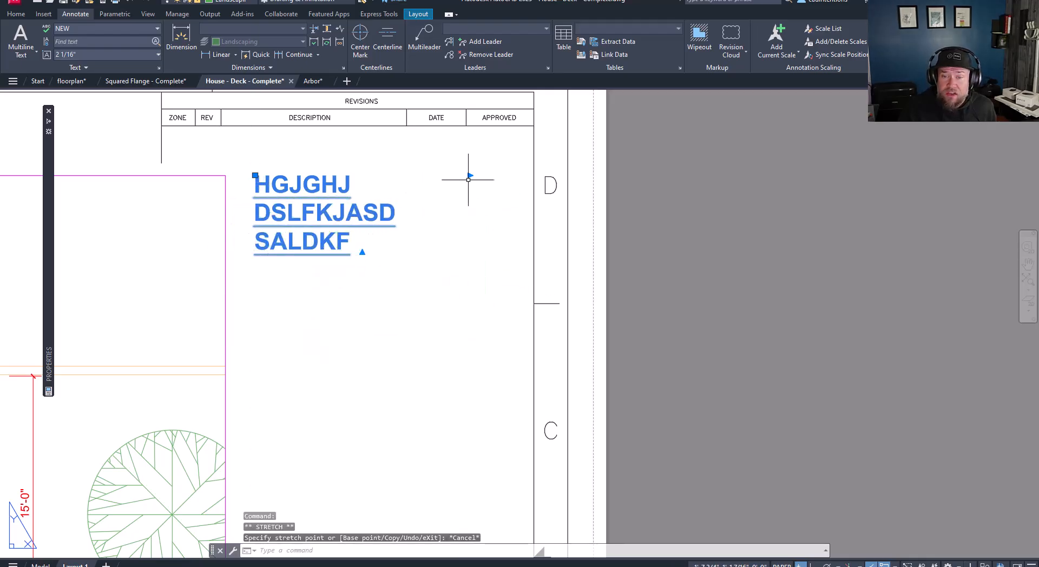
pyautogui.click(469, 176)
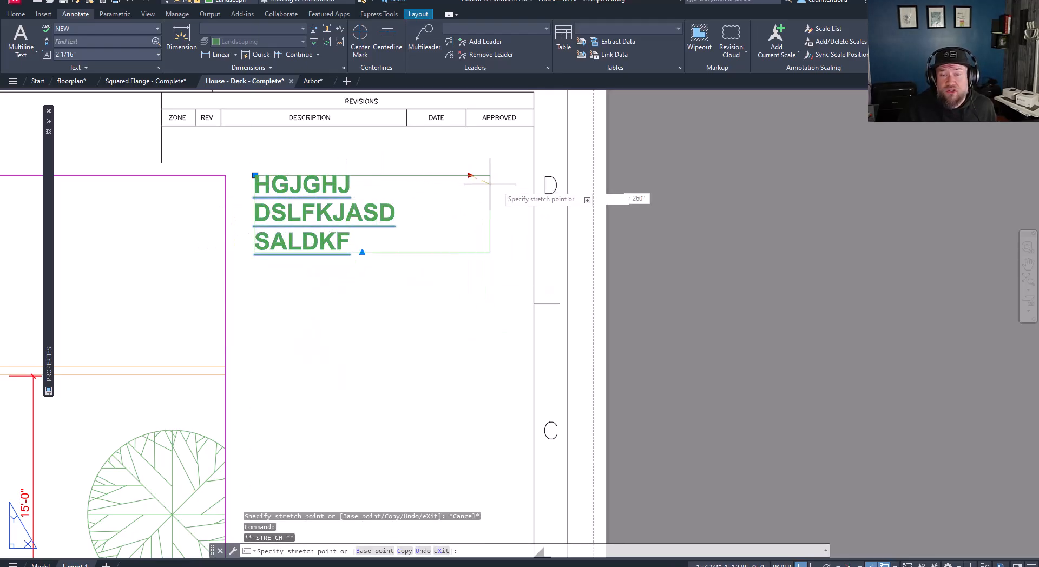
pyautogui.press('Escape')
pyautogui.click(369, 208)
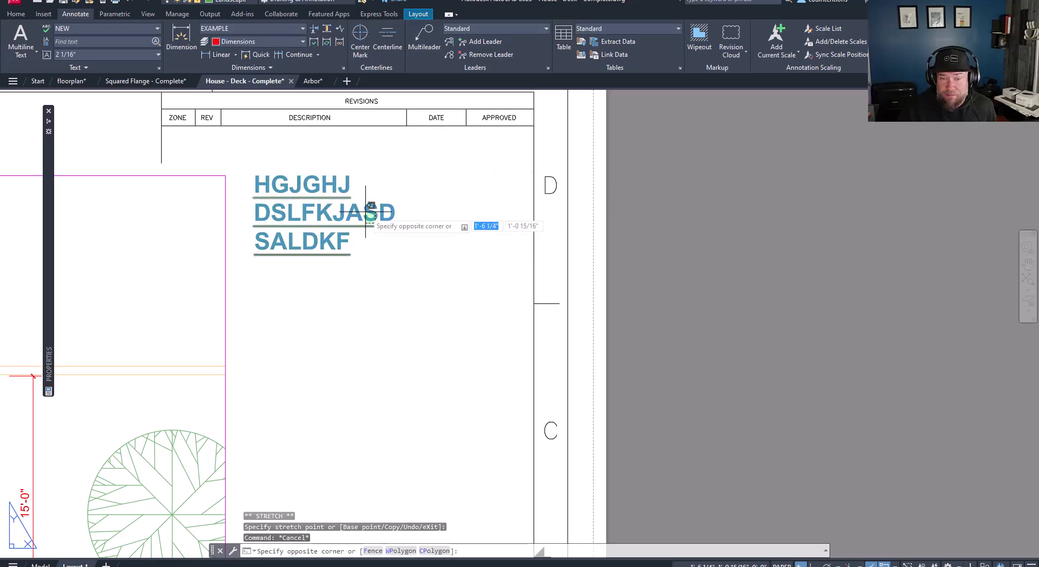
pyautogui.click(413, 251)
pyautogui.click(396, 251)
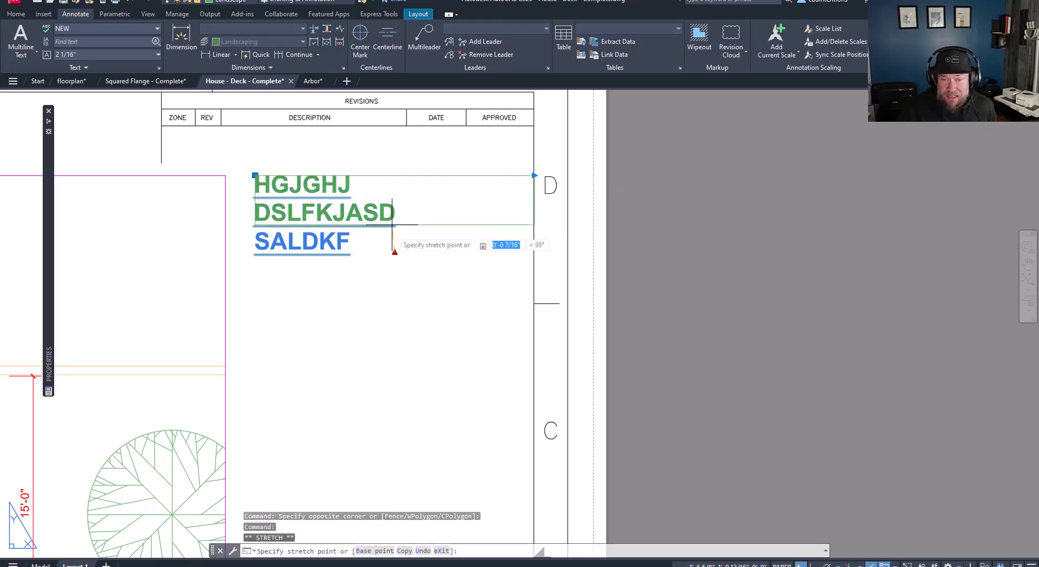
pyautogui.click(398, 280)
pyautogui.press('Escape')
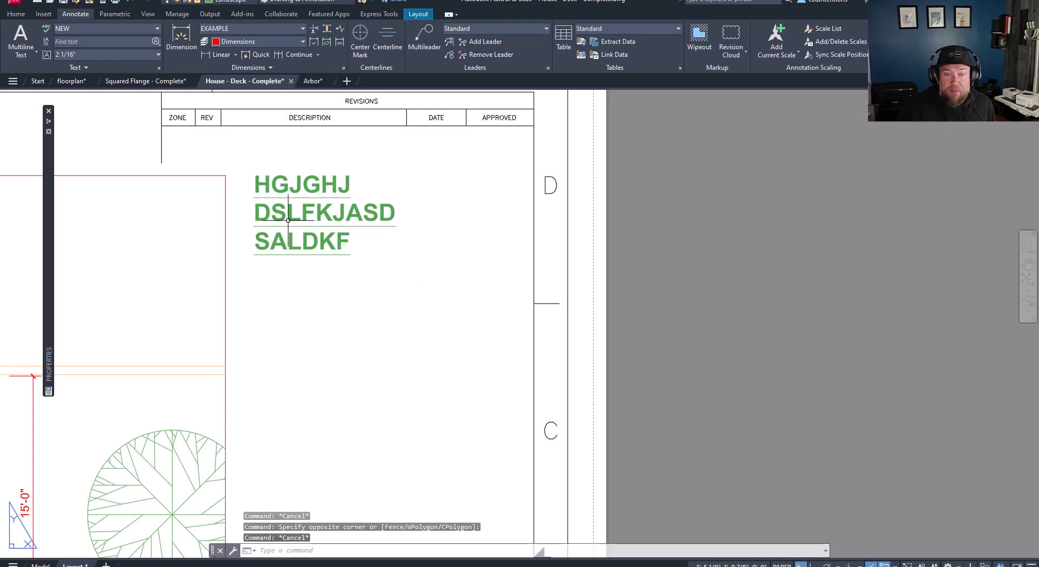
pyautogui.click(288, 217)
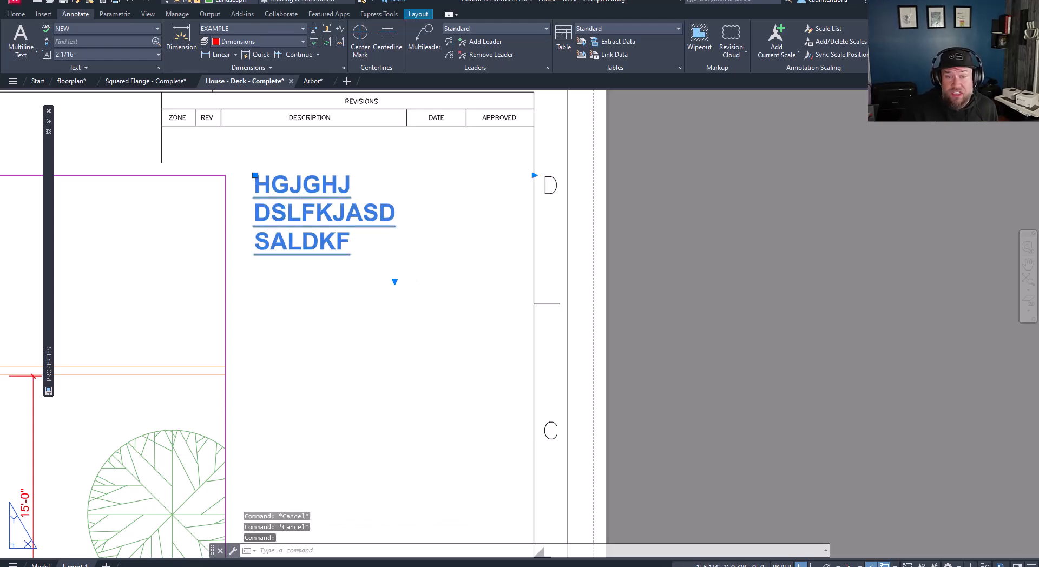
pyautogui.press('Escape')
pyautogui.press('Escape')
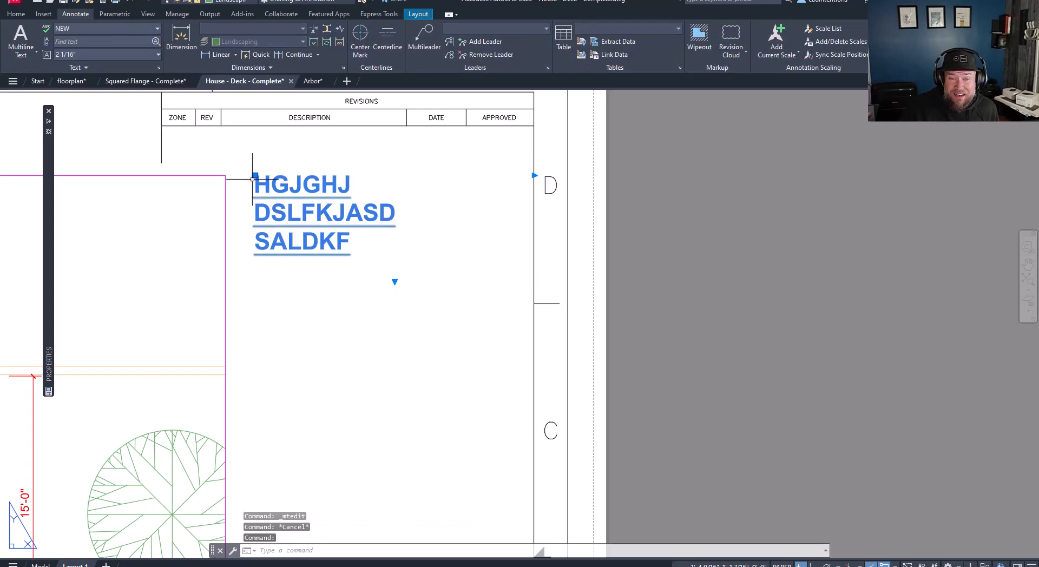
pyautogui.press('Escape')
pyautogui.write('pl')
pyautogui.press('Return')
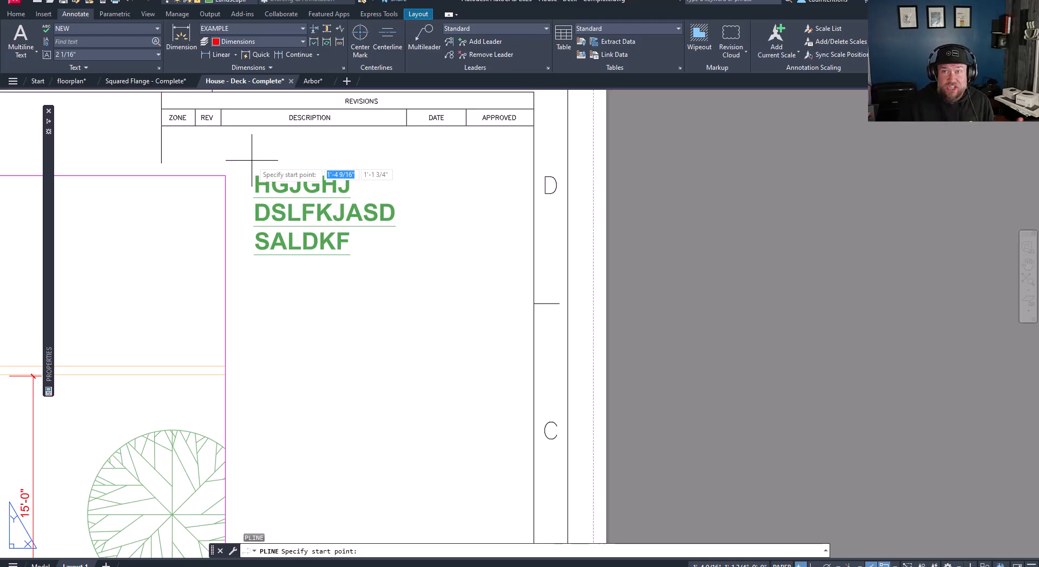
pyautogui.press('Escape')
pyautogui.press('Escape')
pyautogui.press('Escape')
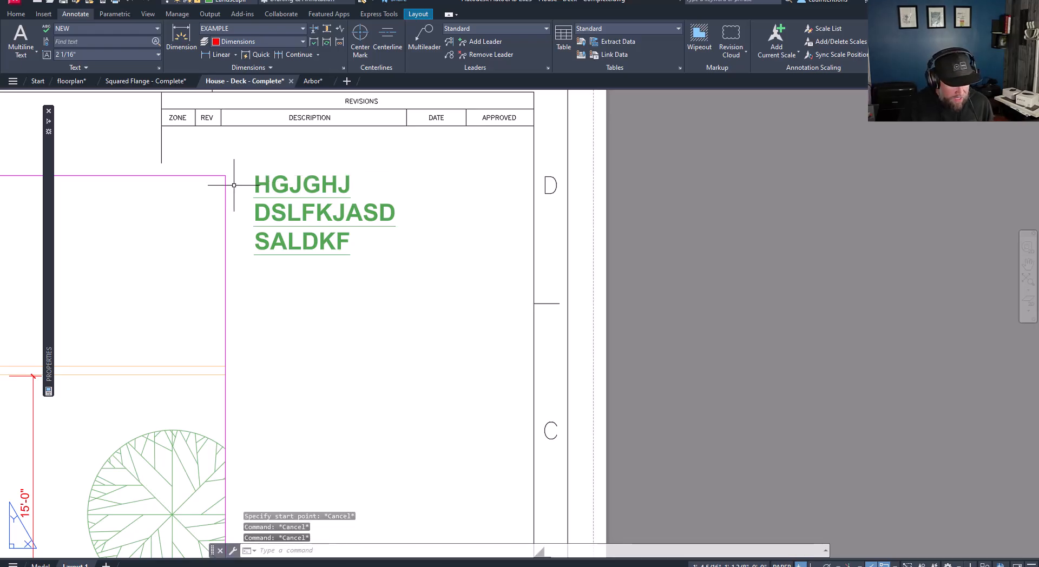
# - Draw a vertical polyline left of the text with Ortho on, ending well below it
pyautogui.press('Return')
pyautogui.scroll(-2, 250, 153)
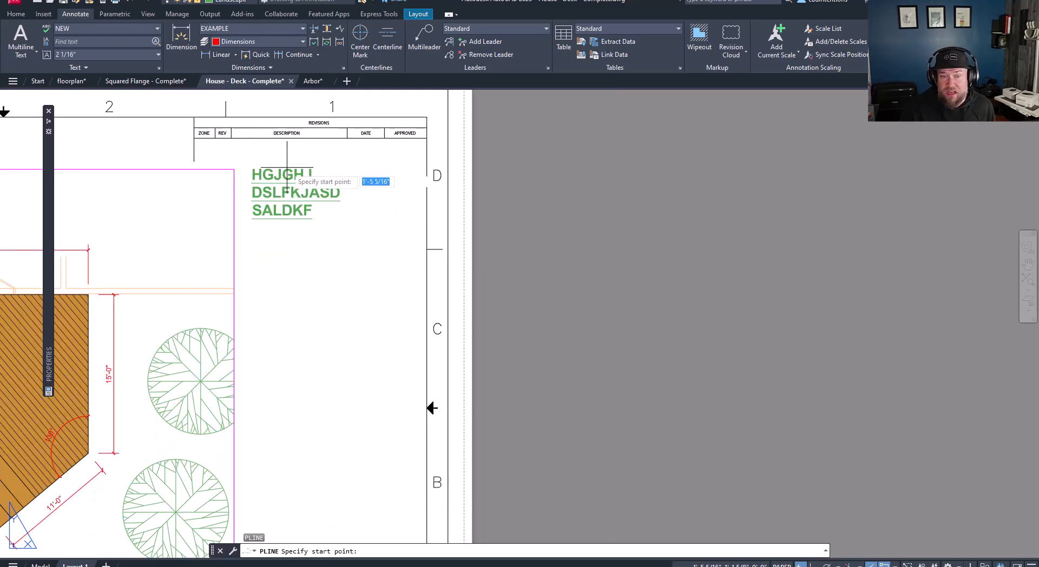
pyautogui.scroll(2, 260, 156)
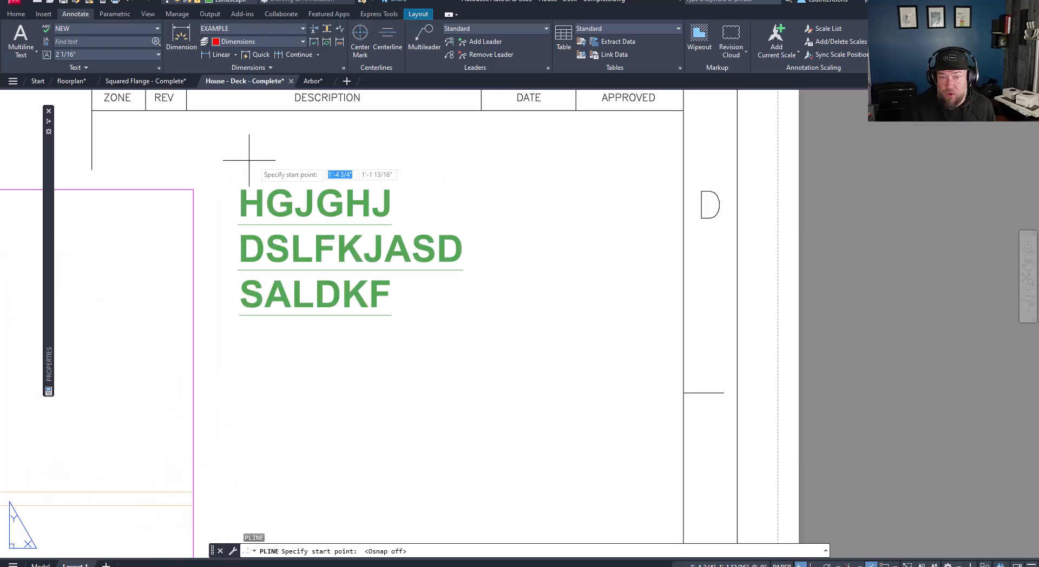
pyautogui.click(233, 167)
pyautogui.moveTo(244, 395); pyautogui.dragTo(243, 271, button='middle')
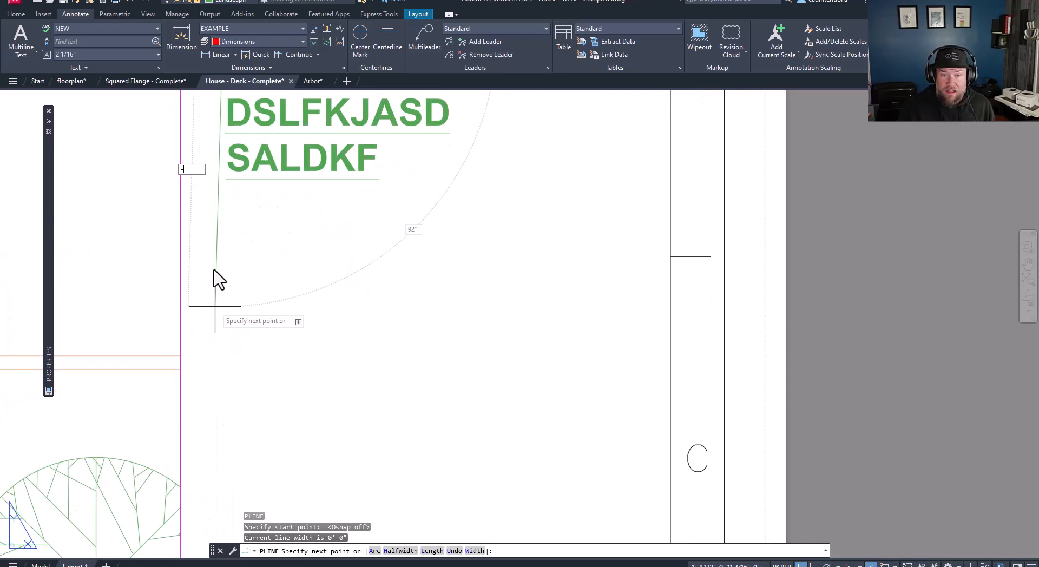
pyautogui.scroll(-3, 226, 290)
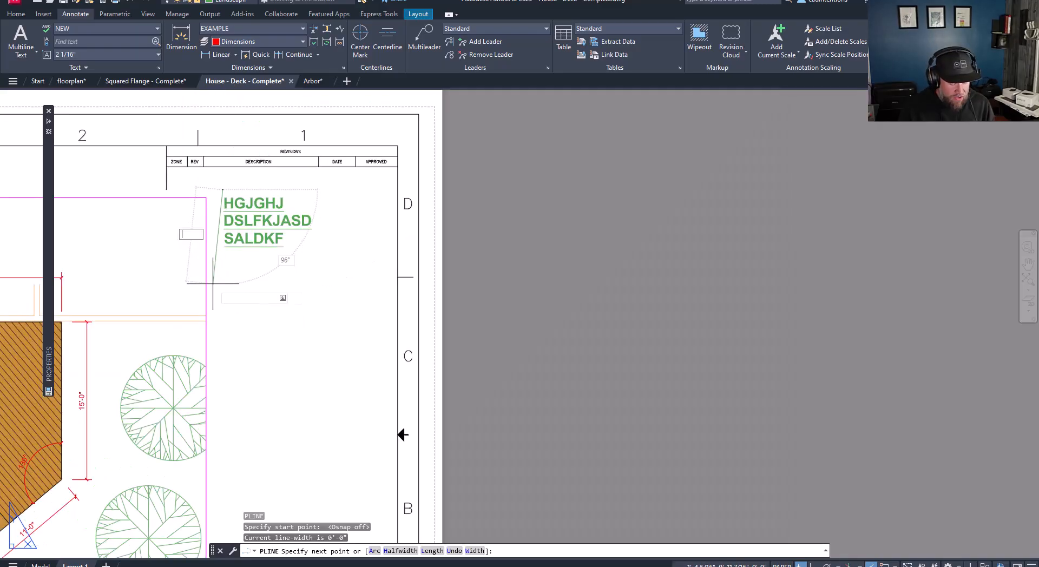
pyautogui.moveTo(215, 311); pyautogui.dragTo(222, 306, button='middle')
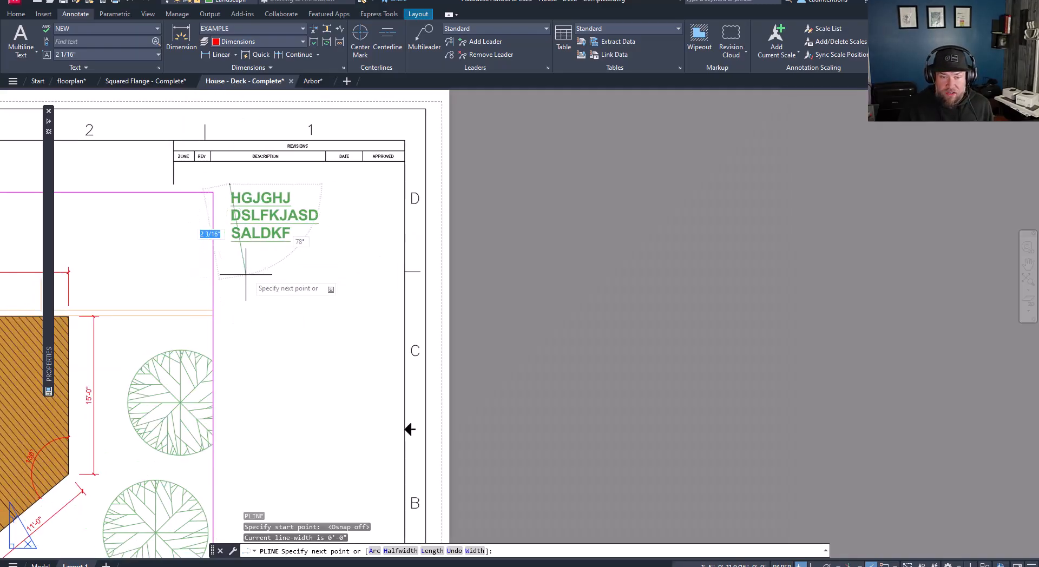
pyautogui.press('F8')
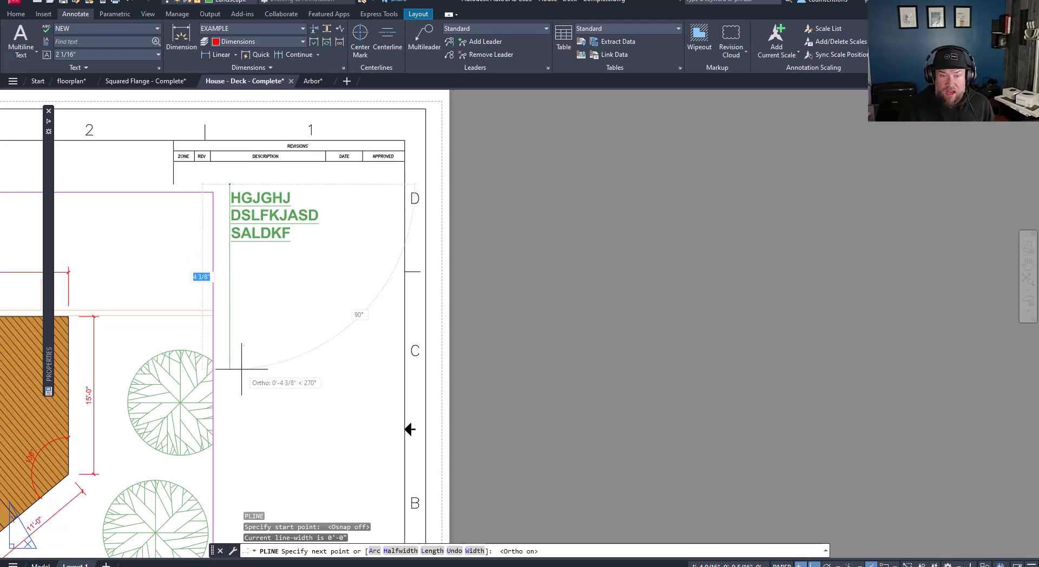
pyautogui.click(237, 372)
pyautogui.press('Escape')
pyautogui.scroll(2, 232, 213)
# - Draw a horizontal polyline above the first text row across to the right
pyautogui.press('Return')
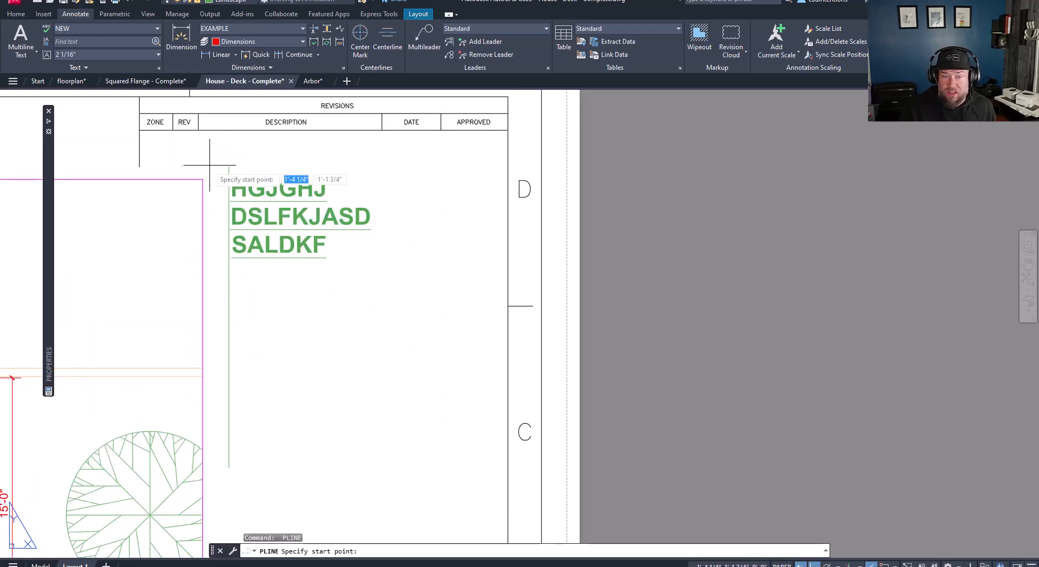
pyautogui.click(215, 178)
pyautogui.click(479, 178)
pyautogui.press('Escape')
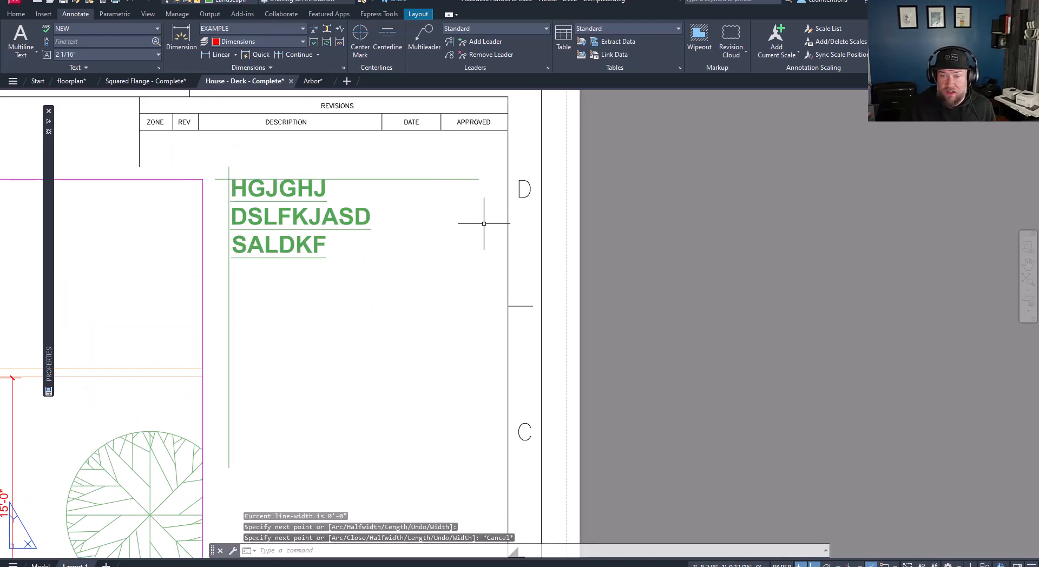
# - COPY the horizontal line downward four times to rule the legend grid
pyautogui.click(482, 223)
pyautogui.click(459, 175)
pyautogui.press('Return')
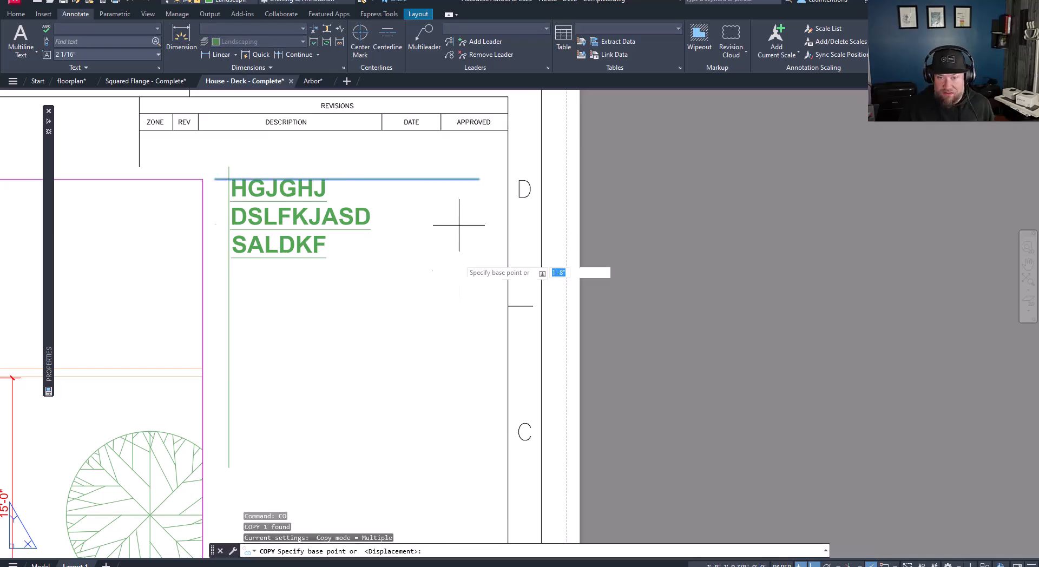
pyautogui.click(459, 225)
pyautogui.click(460, 284)
pyautogui.click(458, 366)
pyautogui.click(459, 441)
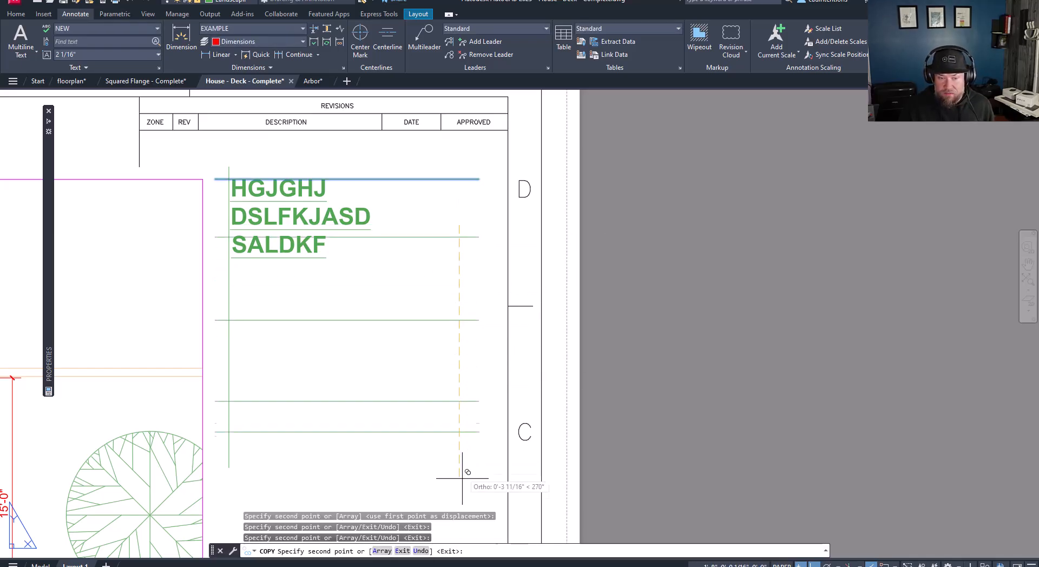
pyautogui.click(459, 484)
pyautogui.press('Escape')
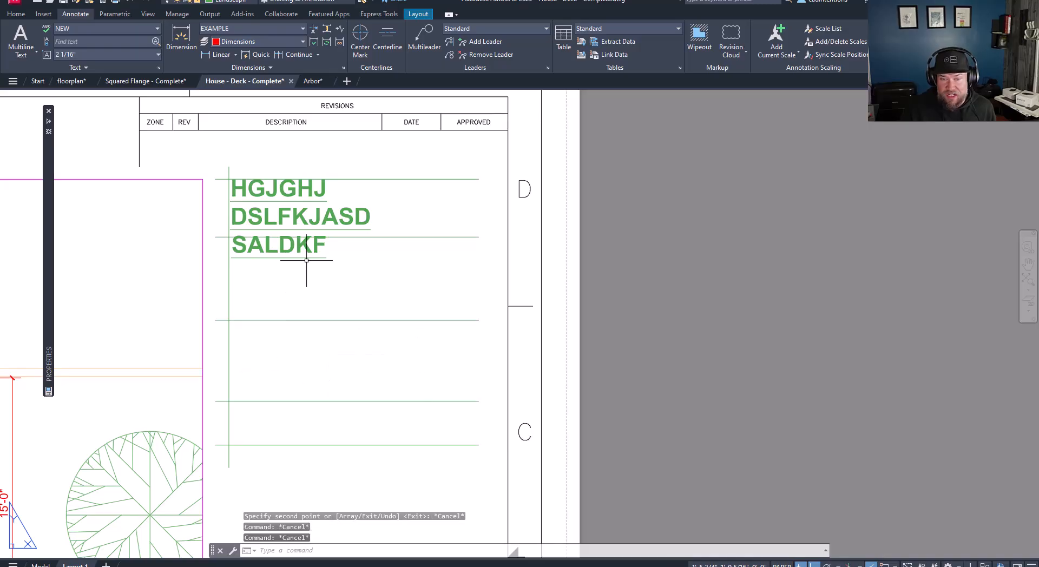
# - Replace the three placeholder lines with NEW CONTOUR, underline off, and close the editor
pyautogui.click(301, 255)
pyautogui.doubleClick(294, 248)
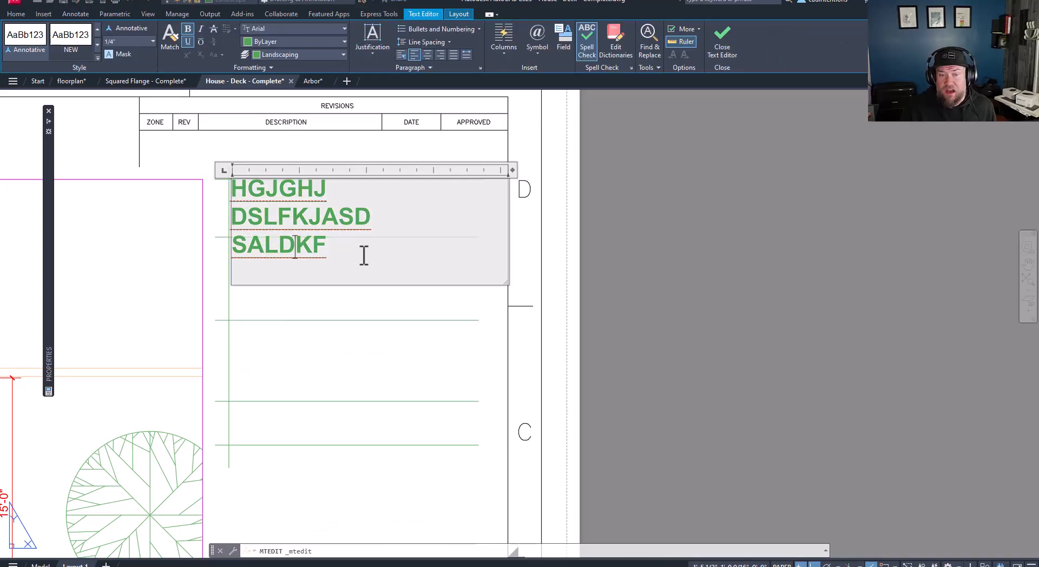
pyautogui.moveTo(364, 256); pyautogui.dragTo(222, 179)
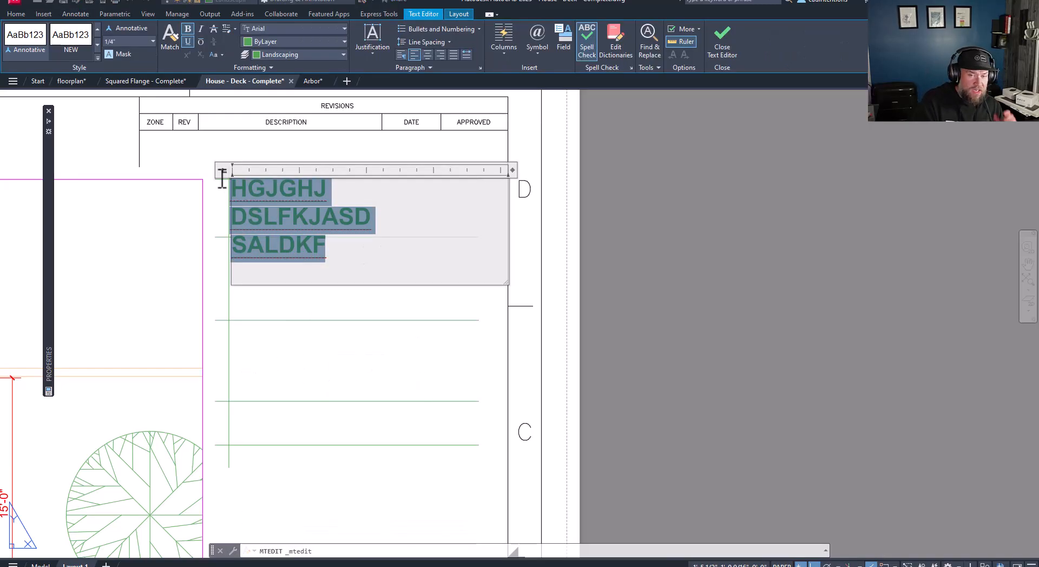
pyautogui.write('NEW')
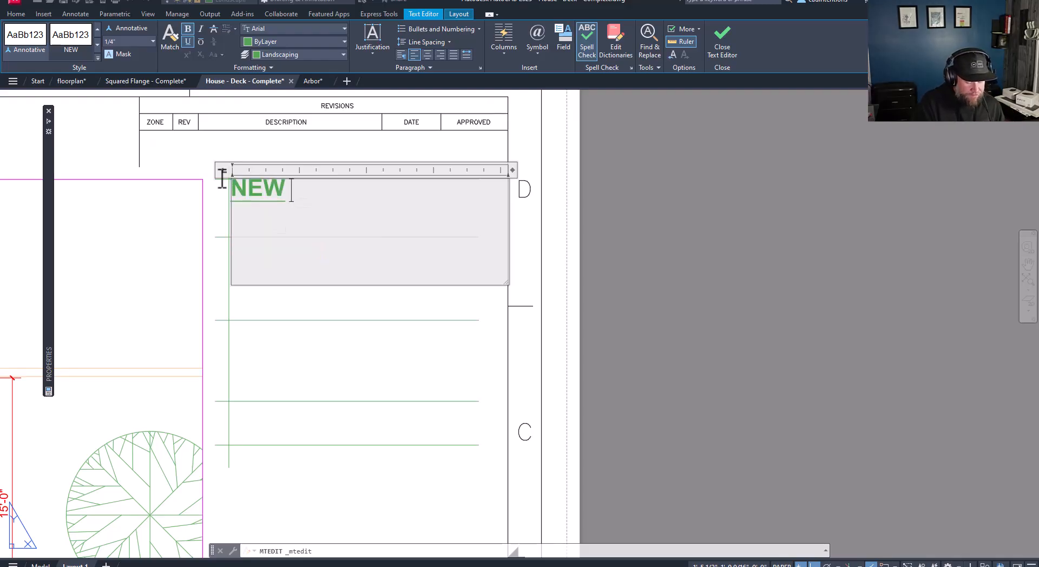
pyautogui.write(' CONTOUR')
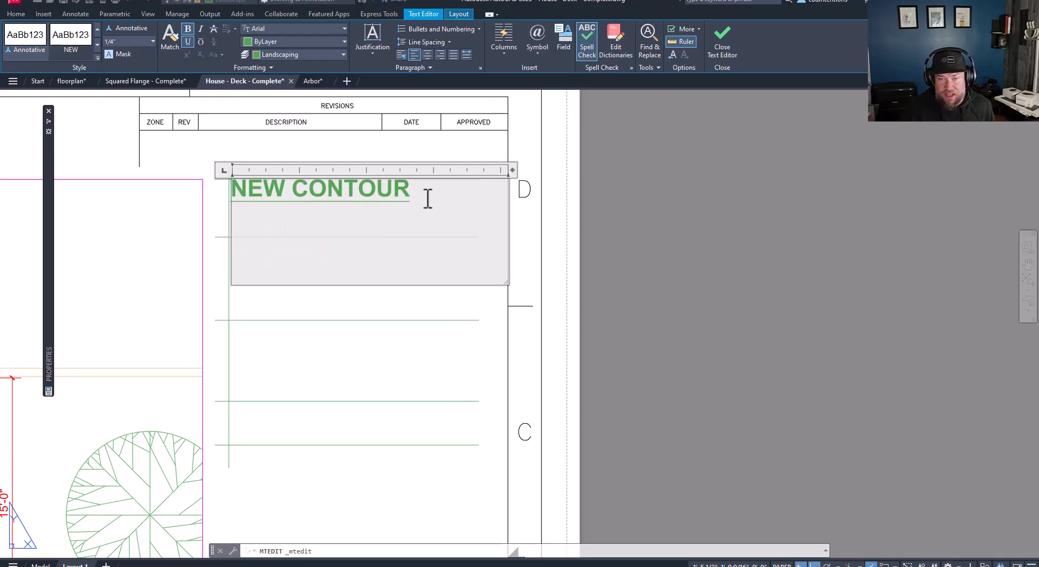
pyautogui.moveTo(427, 199); pyautogui.dragTo(210, 175)
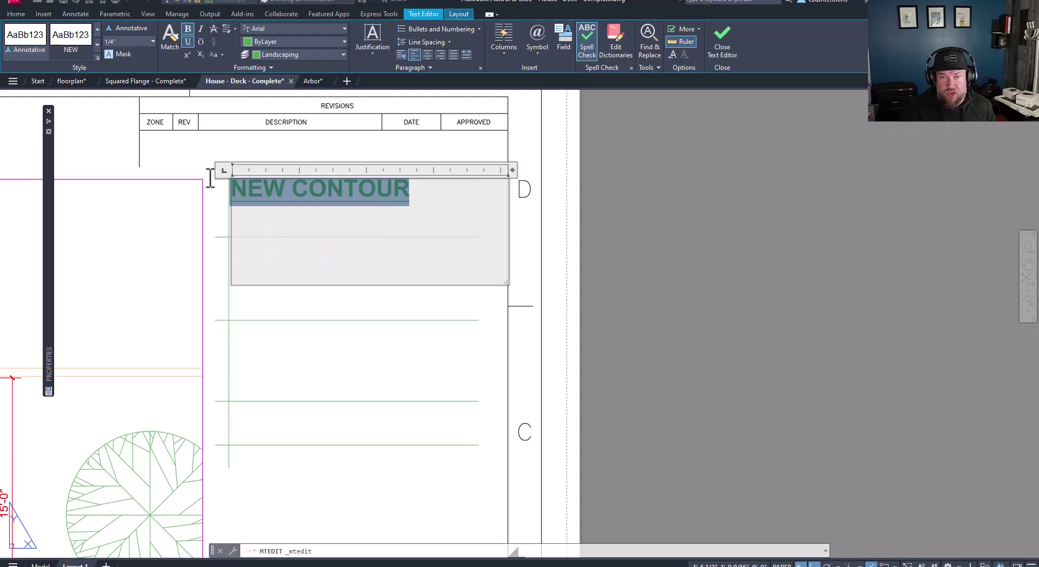
pyautogui.click(190, 41)
pyautogui.press('Escape')
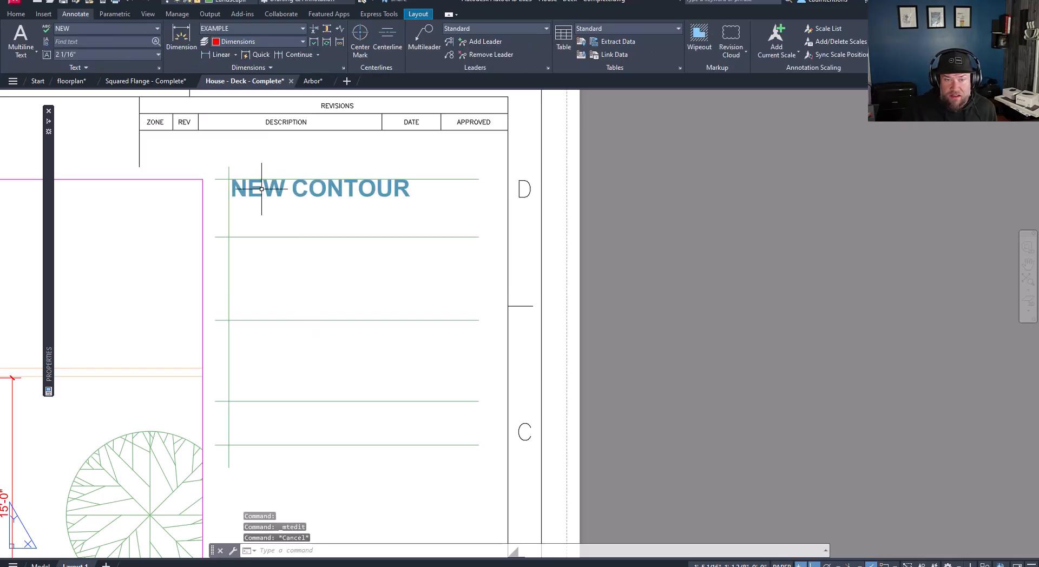
# - Grab NEW CONTOUR's corner grip, cancel the reposition, and reselect the text
pyautogui.click(261, 188)
pyautogui.click(229, 173)
pyautogui.scroll(7, 242, 190)
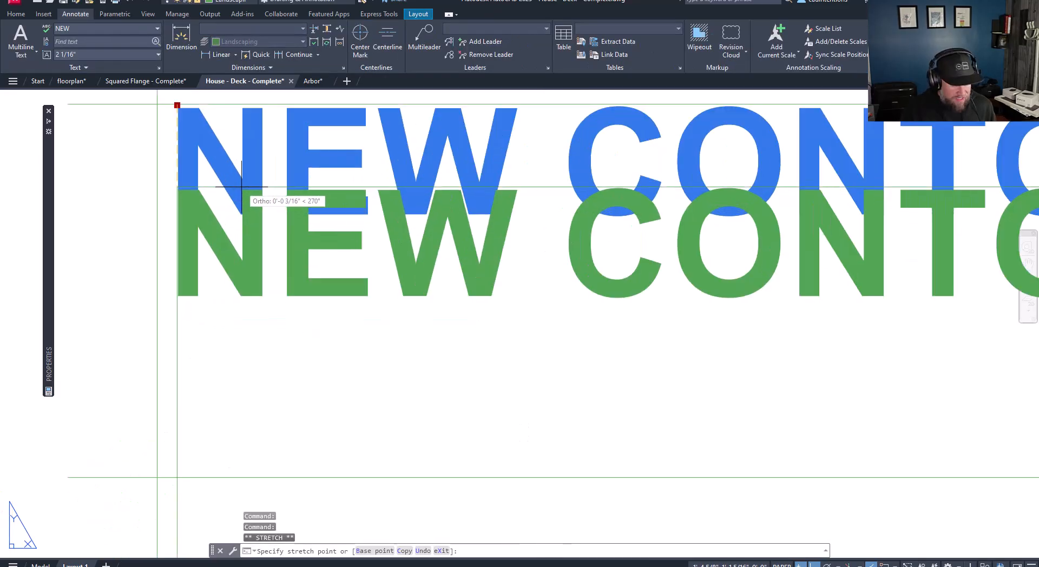
pyautogui.scroll(2, 209, 208)
pyautogui.scroll(-5, 183, 170)
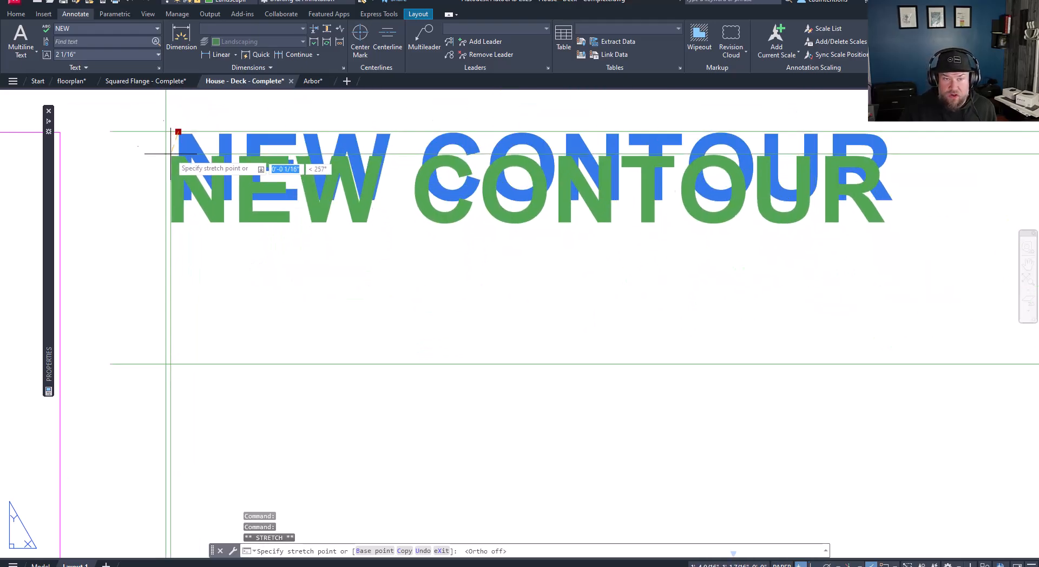
pyautogui.scroll(-2, 177, 134)
pyautogui.press('Escape')
pyautogui.scroll(-4, 244, 154)
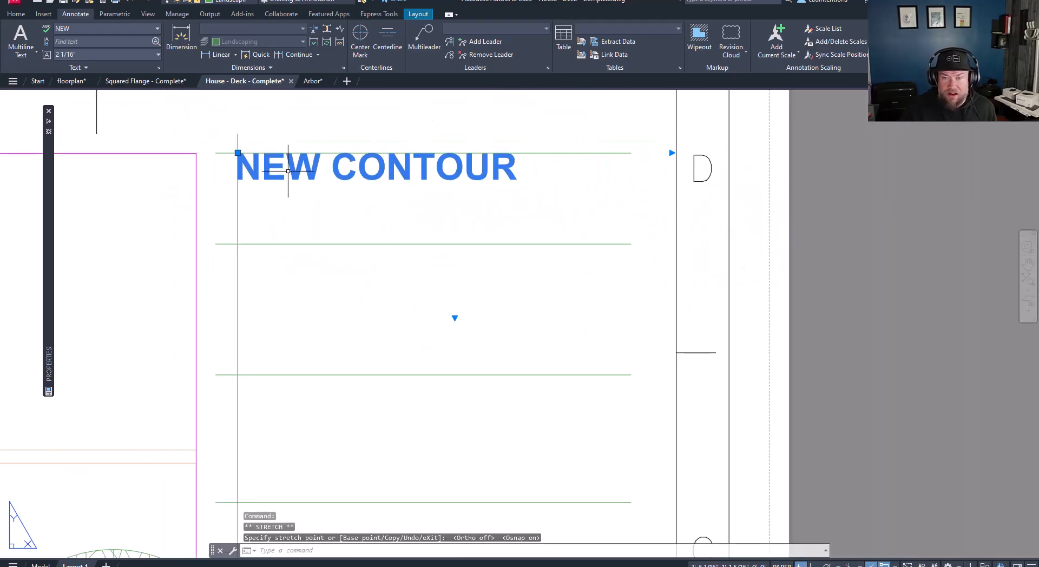
pyautogui.press('Escape')
pyautogui.scroll(-2, 330, 173)
pyautogui.moveTo(330, 173); pyautogui.dragTo(347, 198, button='middle')
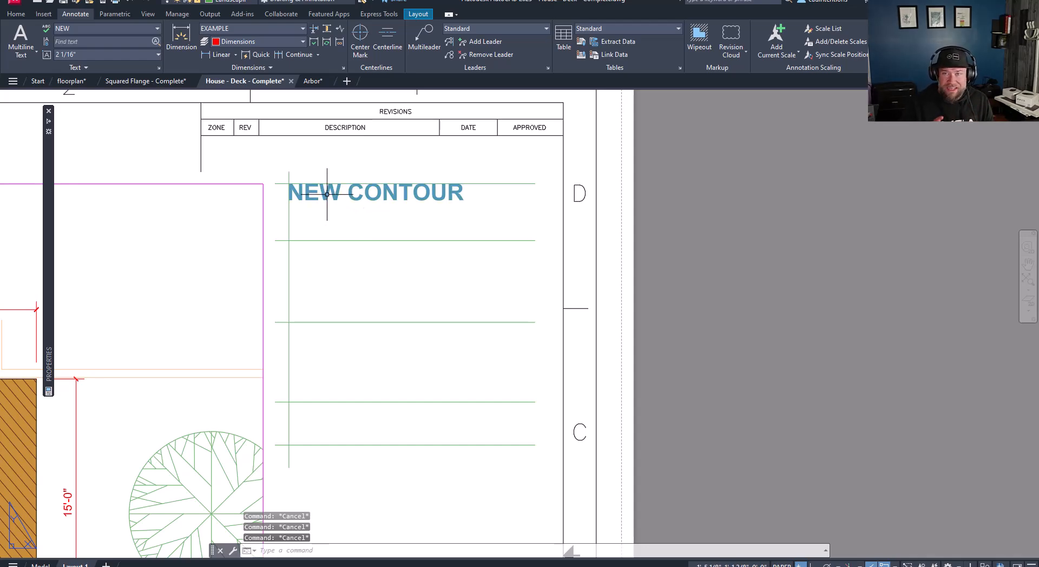
pyautogui.click(336, 192)
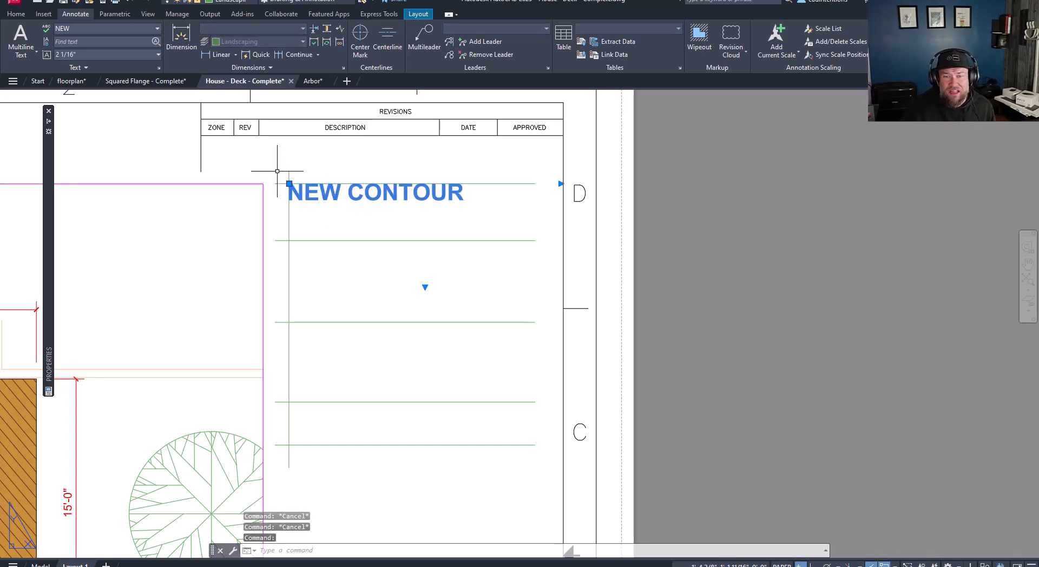
# - Set the NEW CONTOUR mtext justification to Middle Center
pyautogui.press('Escape')
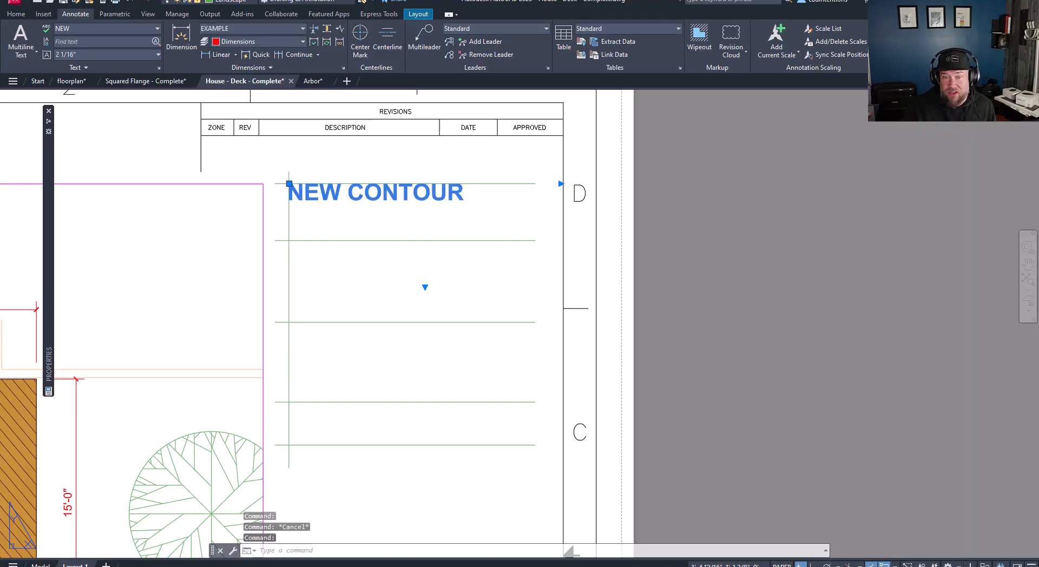
pyautogui.doubleClick(311, 191)
pyautogui.moveTo(511, 190); pyautogui.dragTo(297, 174)
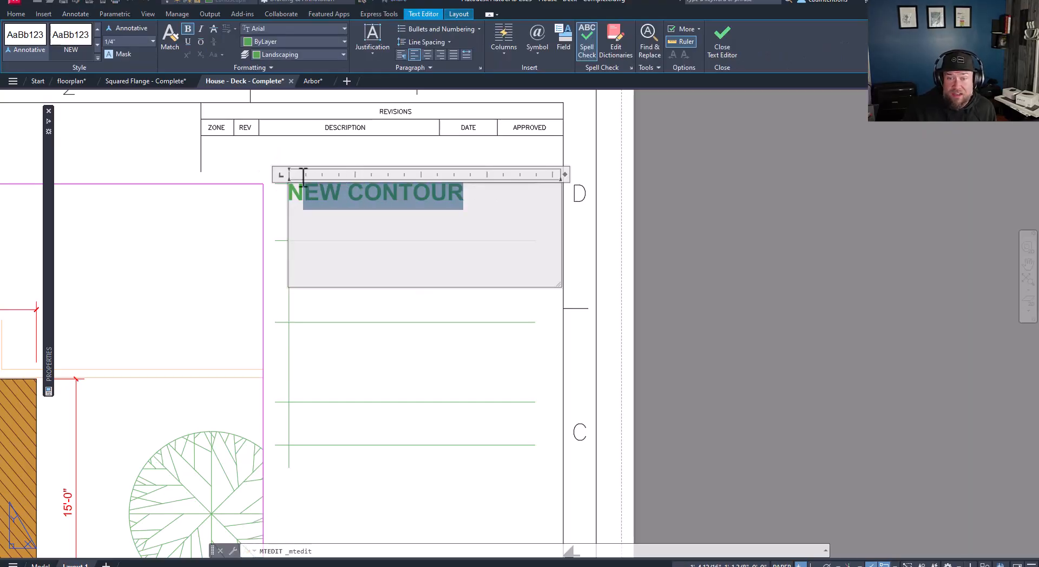
pyautogui.click(381, 53)
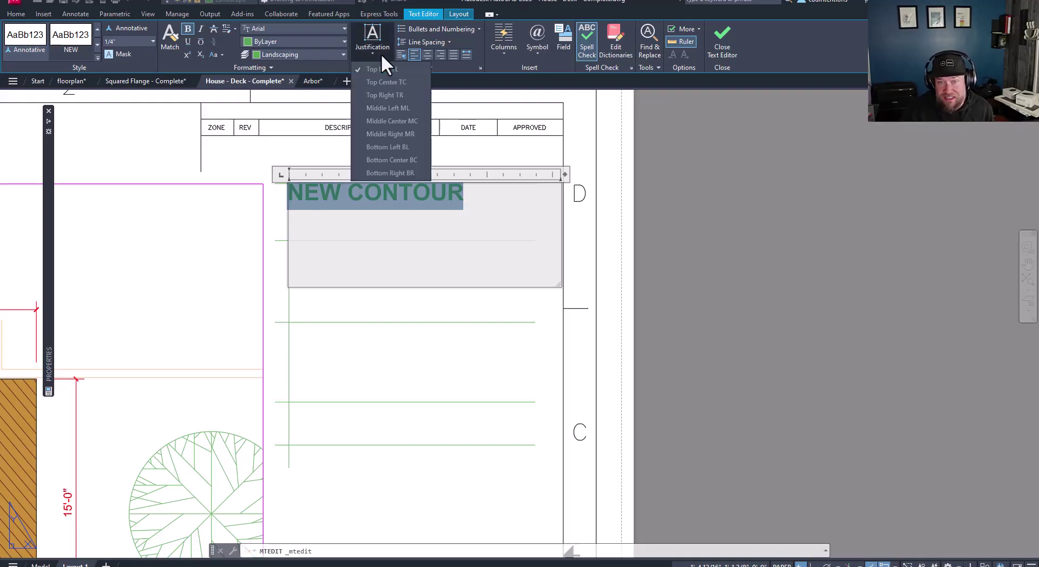
pyautogui.click(401, 133)
pyautogui.click(403, 273)
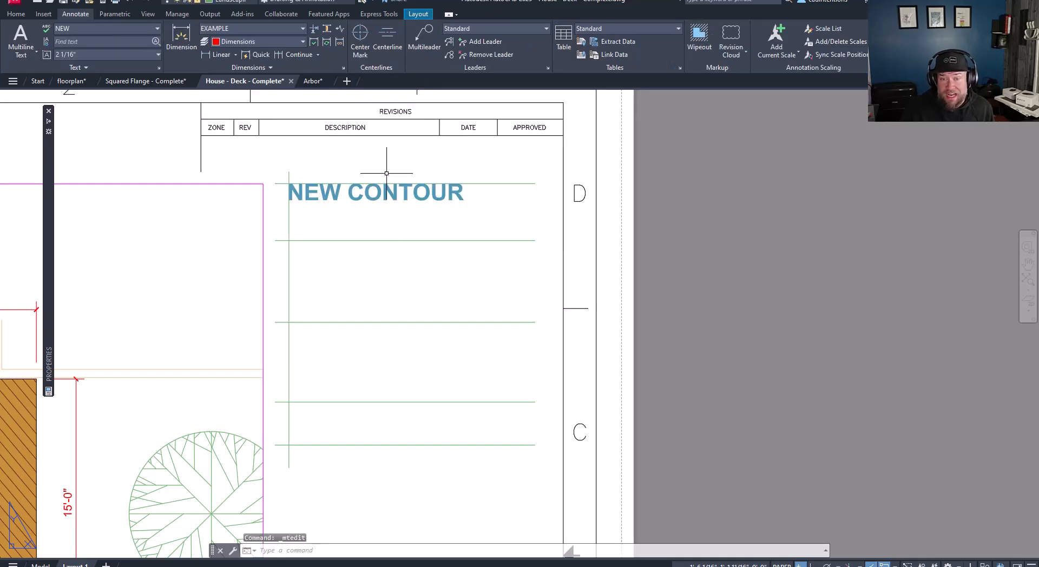
# - Move NEW CONTOUR by its grip to a new position in the legend
pyautogui.click(385, 188)
pyautogui.click(424, 191)
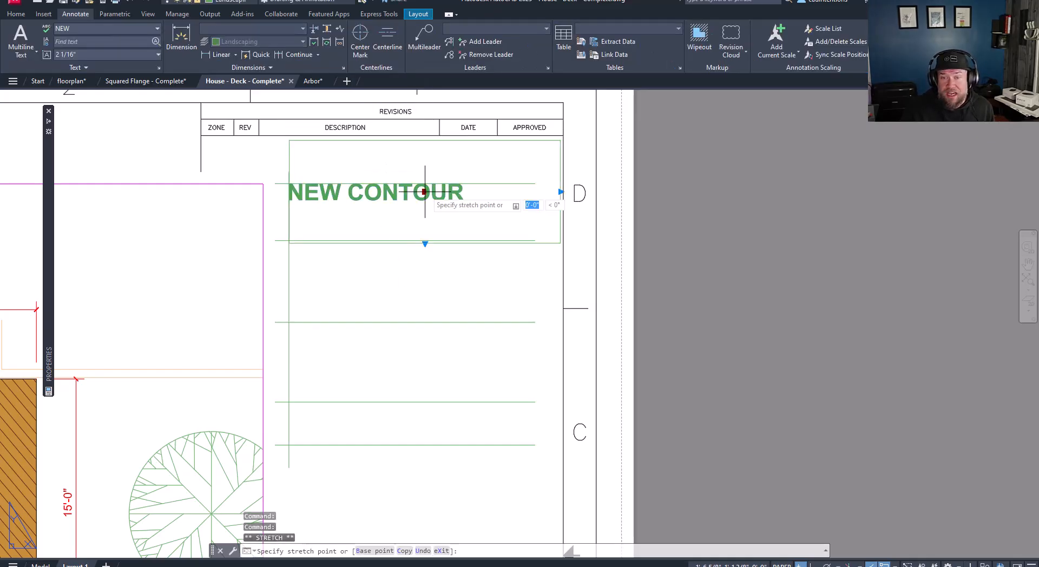
pyautogui.click(442, 272)
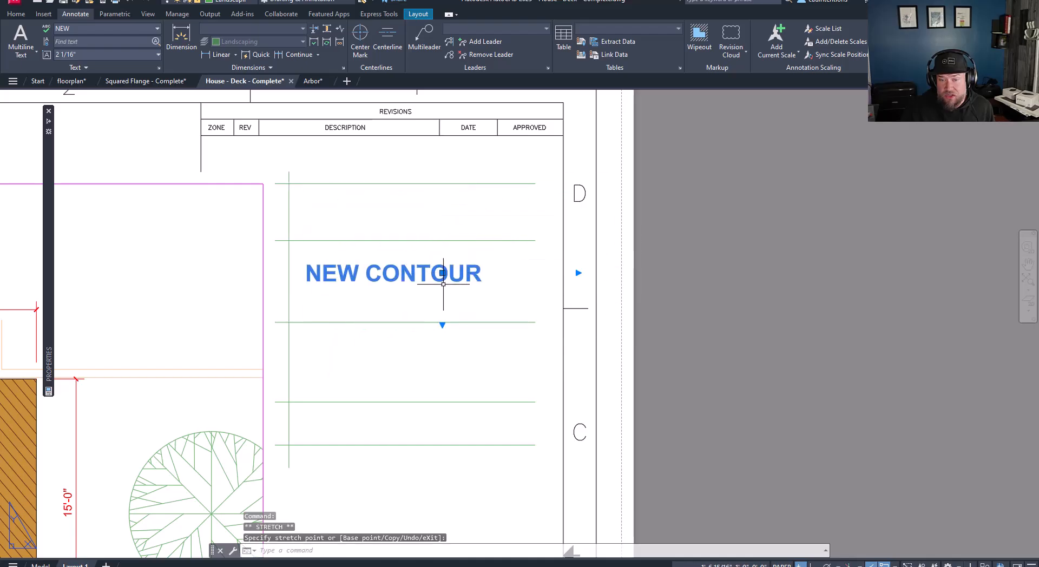
pyautogui.press('Escape')
# - Adjust the editor width so NEW CONTOUR stays on one line
pyautogui.click(443, 275)
pyautogui.doubleClick(441, 273)
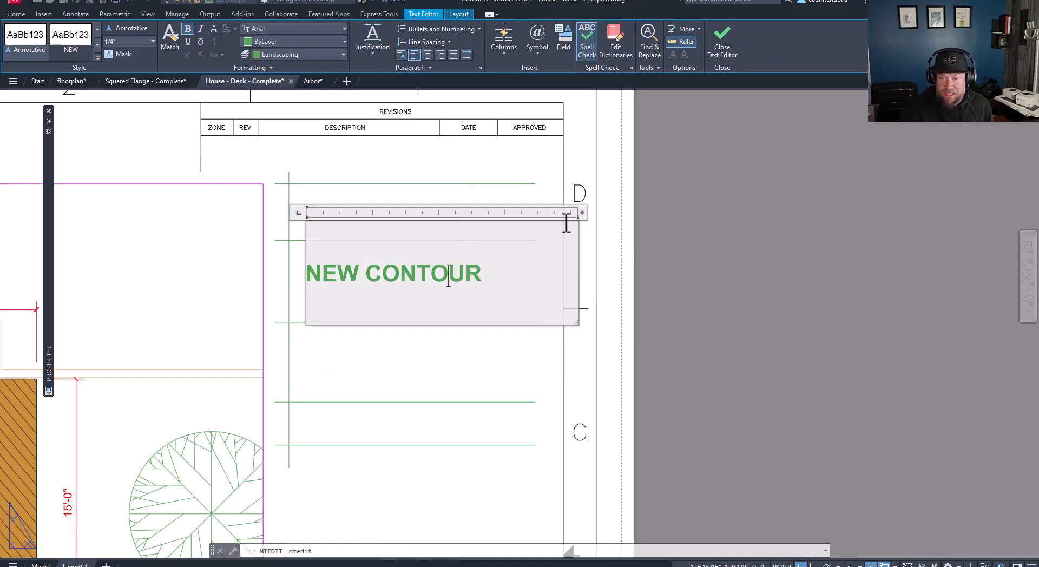
pyautogui.moveTo(581, 213); pyautogui.dragTo(420, 208)
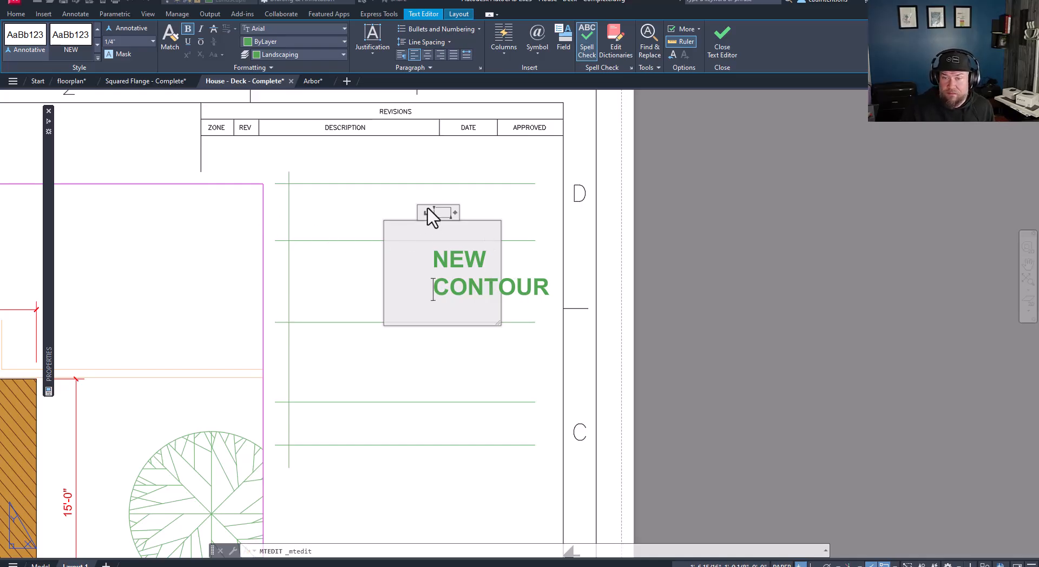
pyautogui.moveTo(455, 213); pyautogui.dragTo(534, 212)
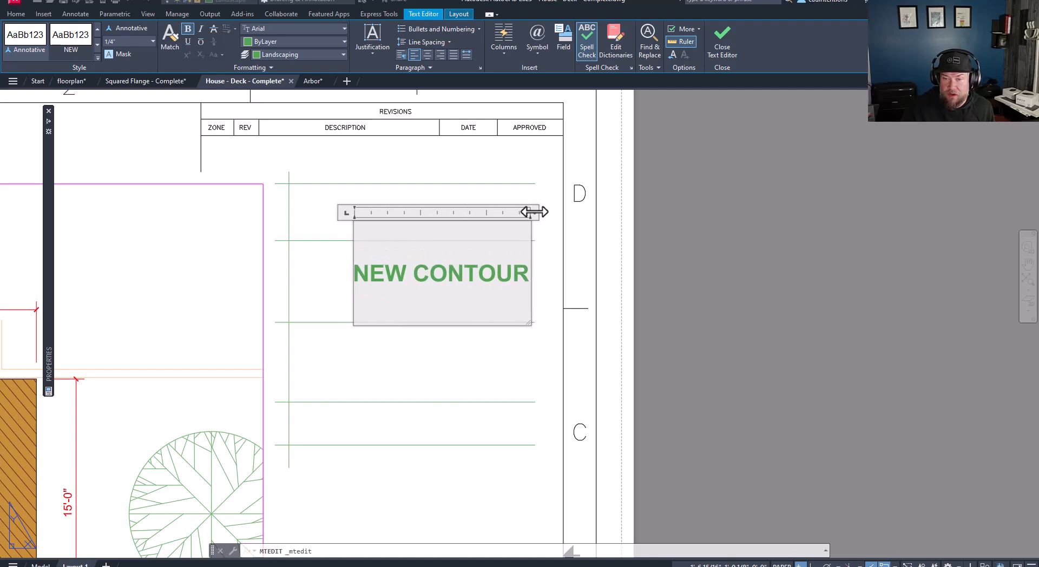
pyautogui.click(572, 284)
# - Grip-move NEW CONTOUR onto the top contour line of the legend
pyautogui.click(431, 259)
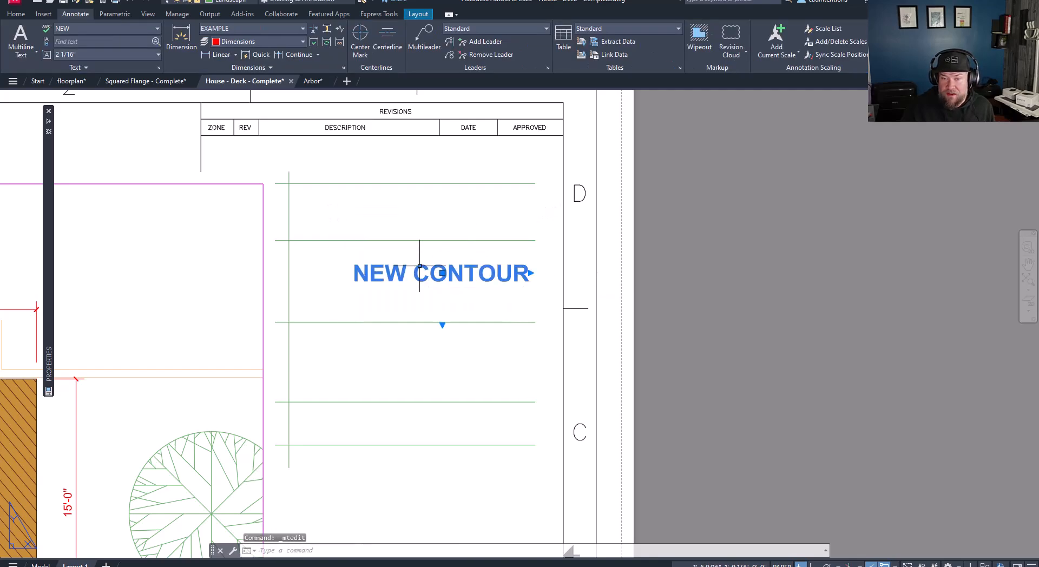
pyautogui.click(442, 273)
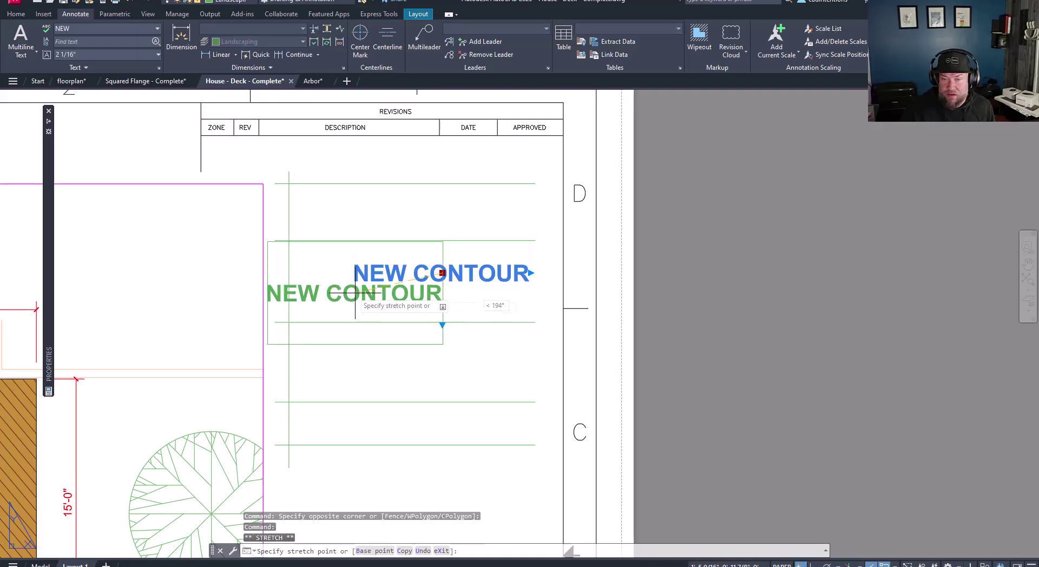
pyautogui.click(404, 240)
pyautogui.moveTo(520, 240); pyautogui.dragTo(509, 228)
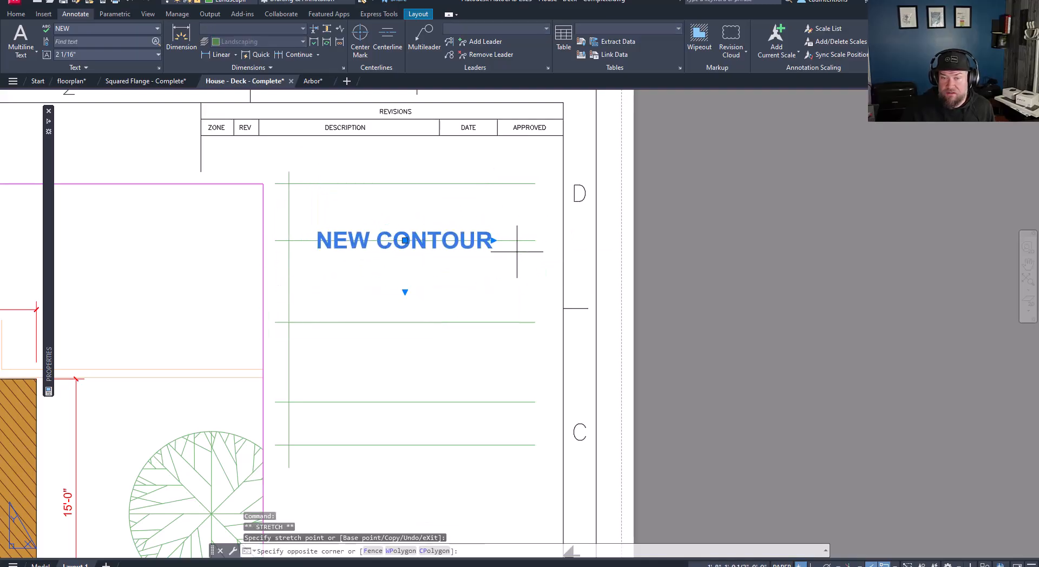
pyautogui.press('Escape')
pyautogui.scroll(-2, 449, 271)
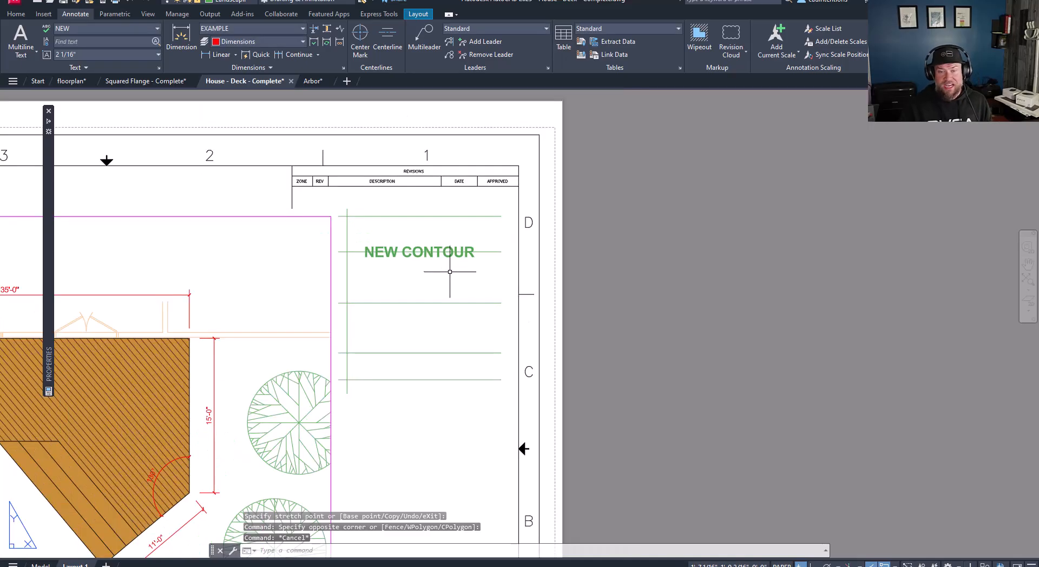
pyautogui.scroll(-2, 449, 282)
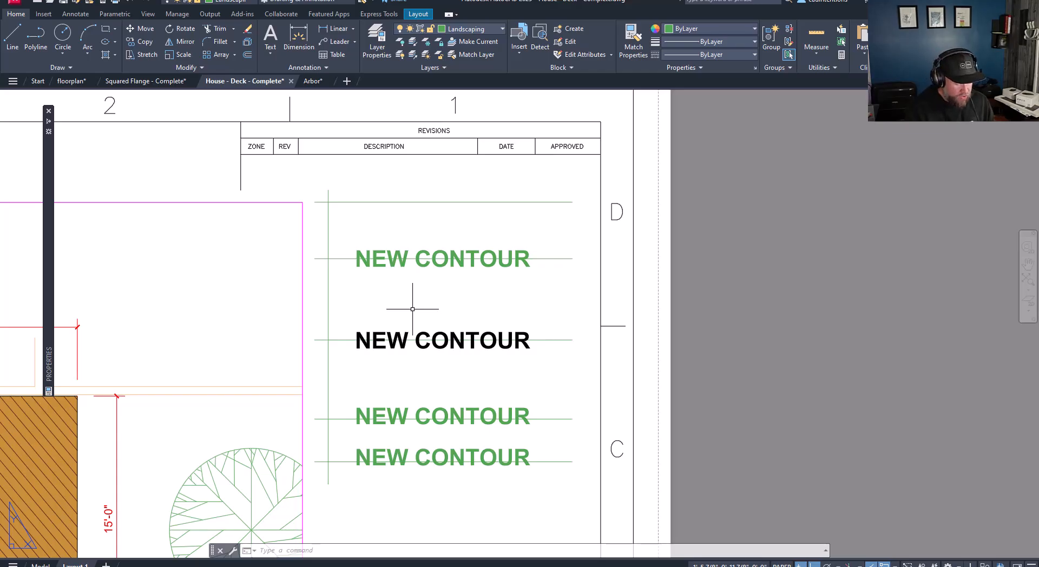
pyautogui.write('MA')
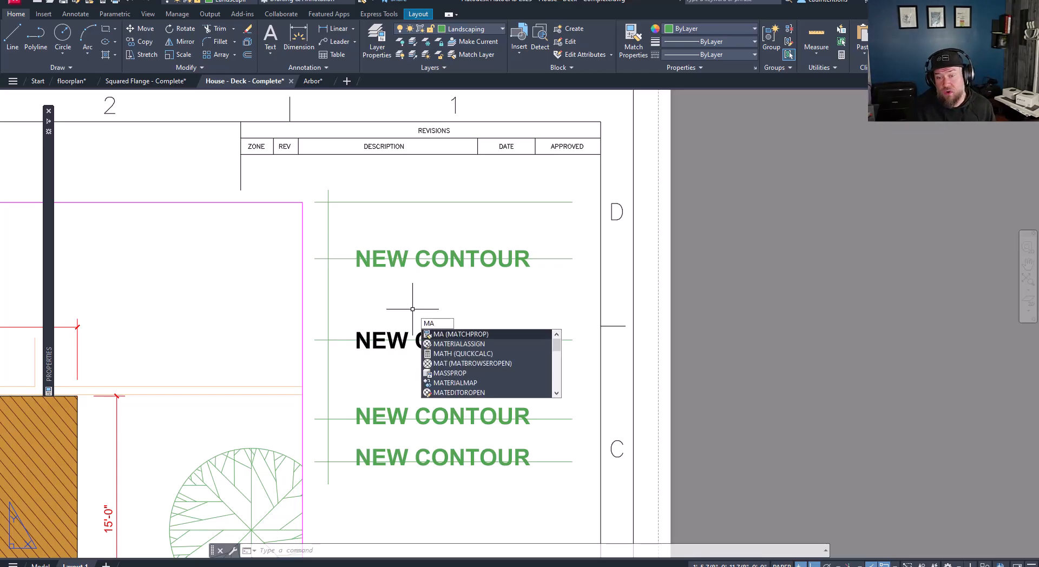
# - MATCHPROP the black NEW CONTOUR onto the green labels so all four are black
pyautogui.press('Return')
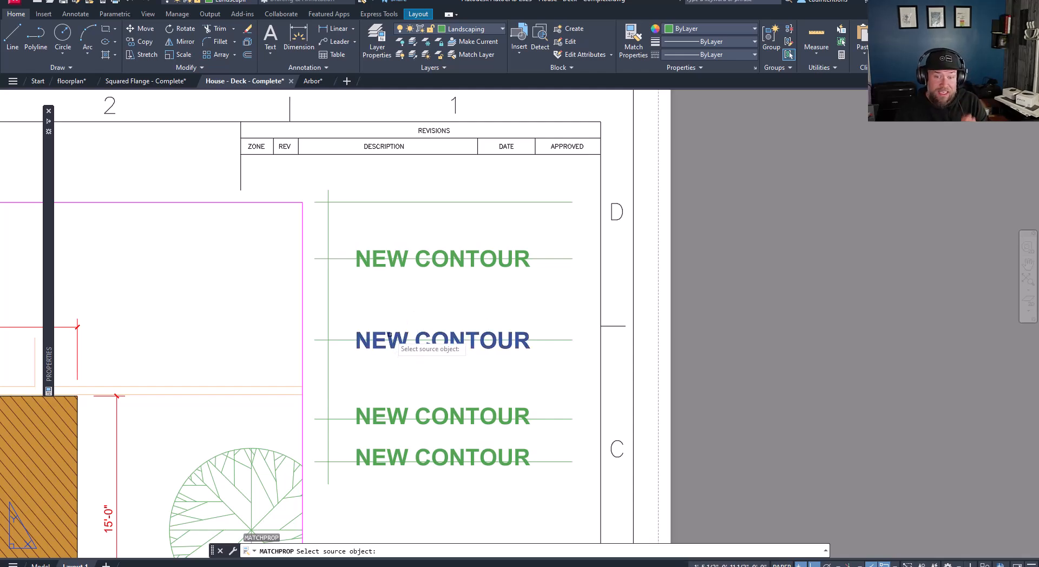
pyautogui.click(390, 336)
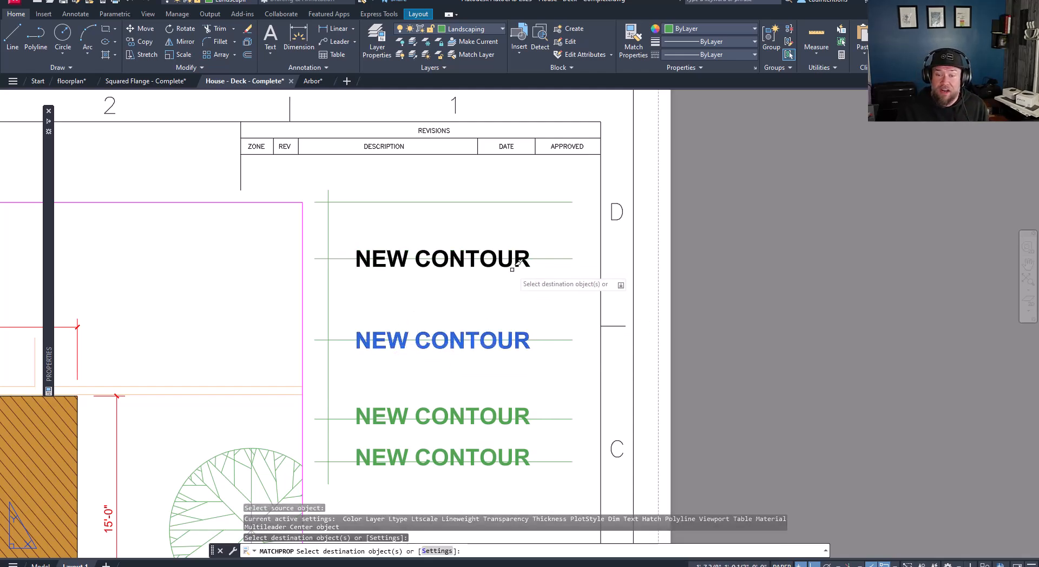
pyautogui.click(524, 421)
pyautogui.click(520, 452)
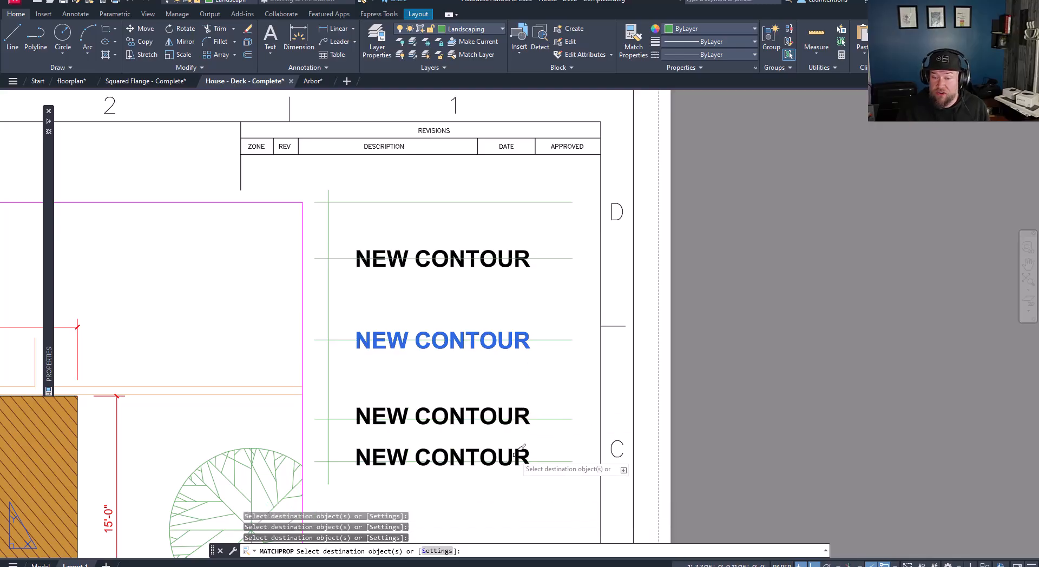
pyautogui.scroll(-2, 487, 407)
pyautogui.press('Escape')
pyautogui.moveTo(449, 372); pyautogui.dragTo(407, 340, button='middle')
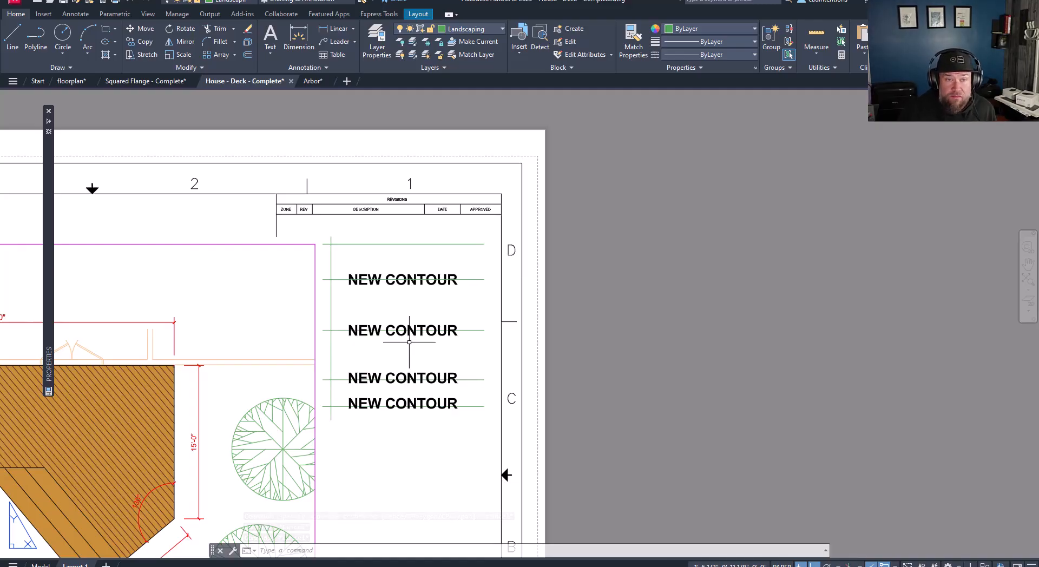
# - Place a Multileader from the deck's angled edge, Ortho off, landing below-left, reading NEW DECK
pyautogui.click(81, 15)
pyautogui.click(427, 41)
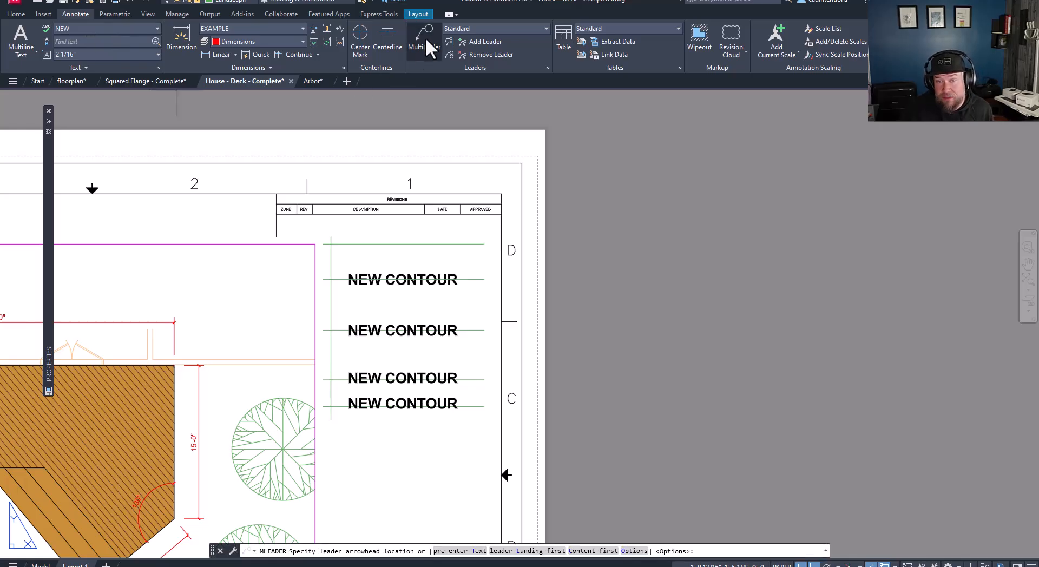
pyautogui.moveTo(290, 174); pyautogui.dragTo(370, 92, button='middle')
pyautogui.moveTo(275, 283)
pyautogui.mouseDown(button='middle')
pyautogui.moveTo(225, 314)
pyautogui.moveTo(287, 320)
pyautogui.mouseUp(button='middle')
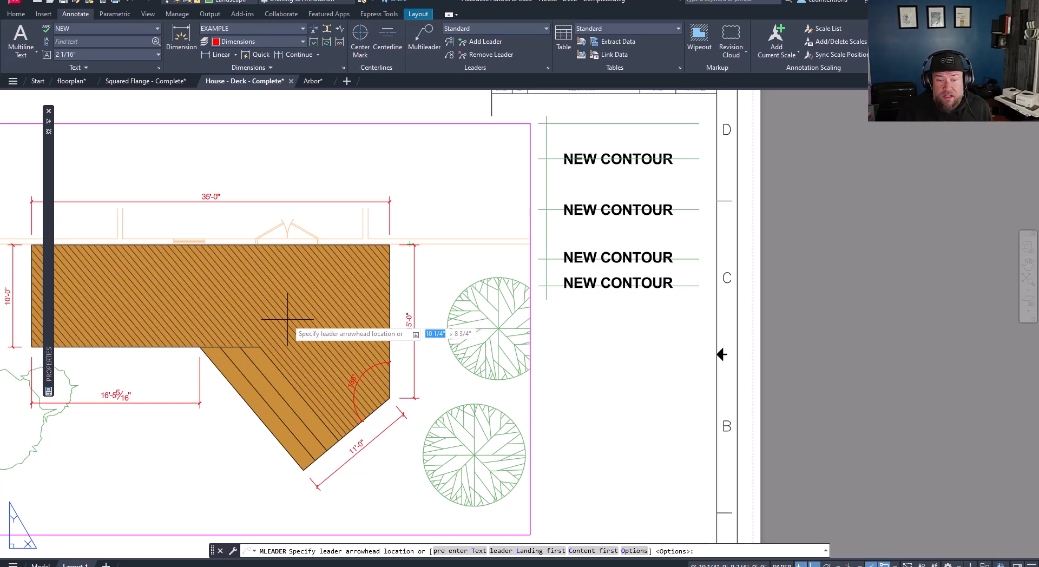
pyautogui.click(268, 429)
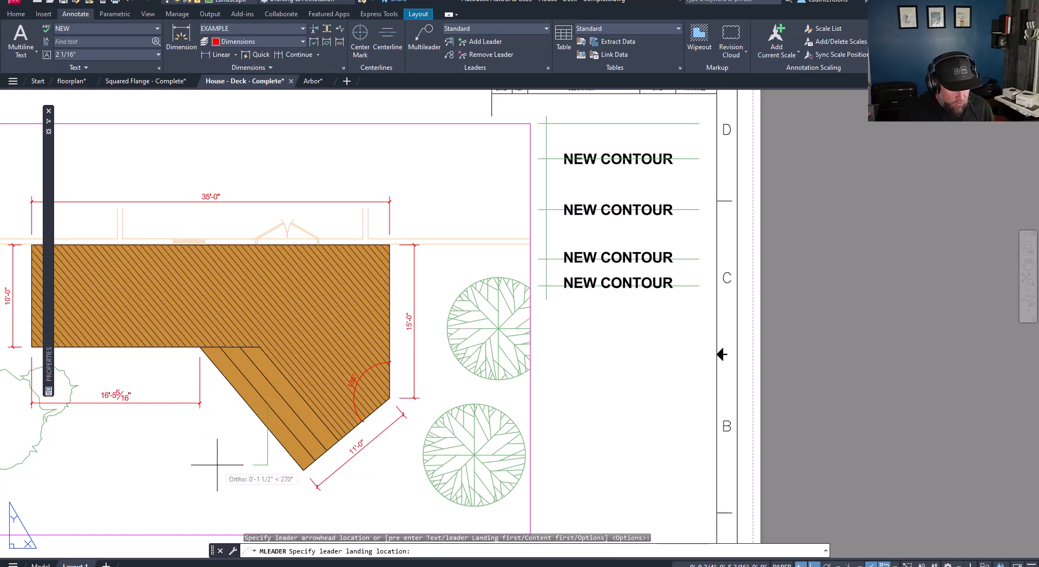
pyautogui.press('F8')
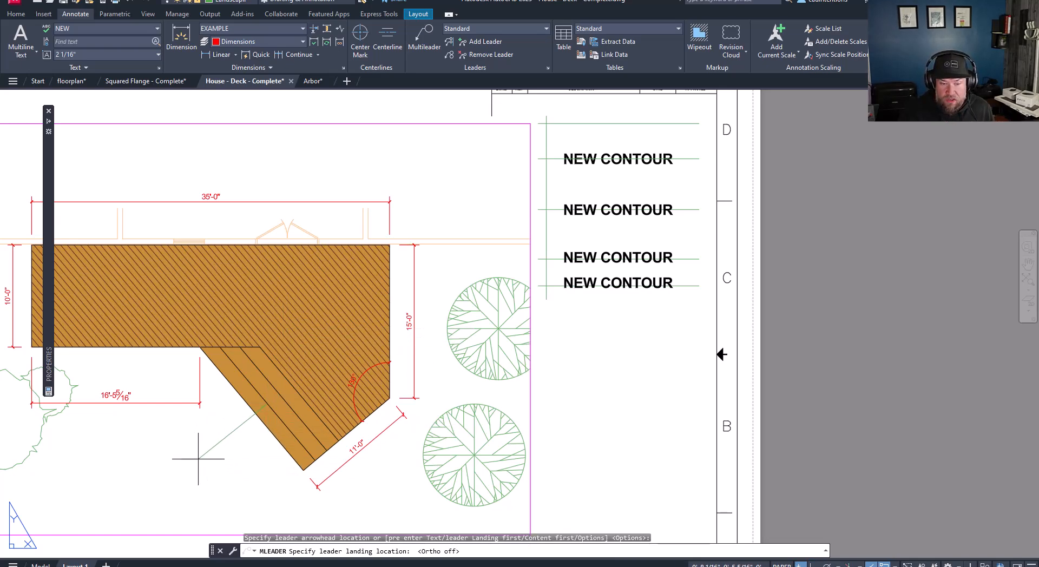
pyautogui.click(198, 458)
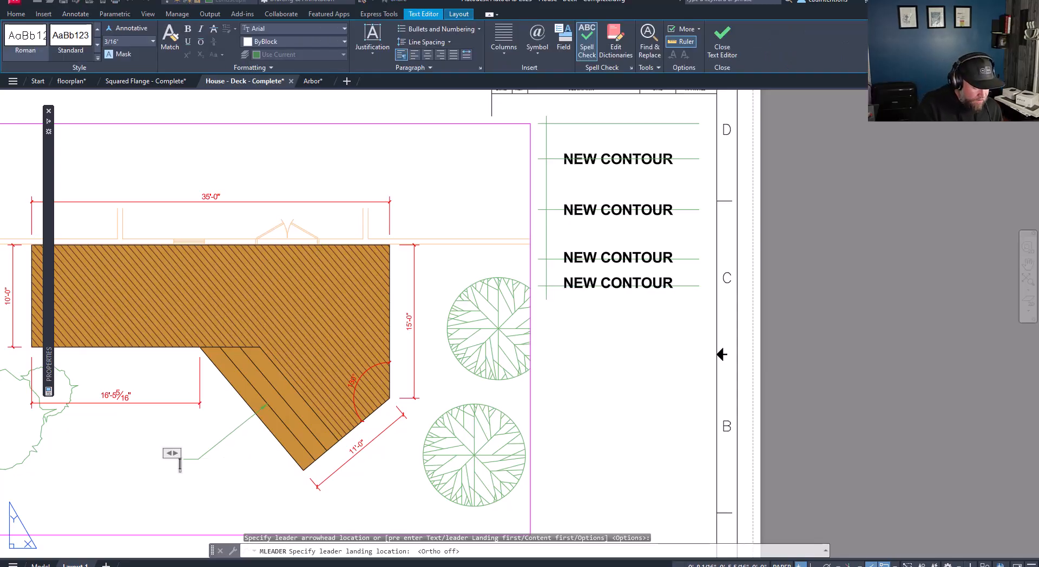
pyautogui.write('NEW')
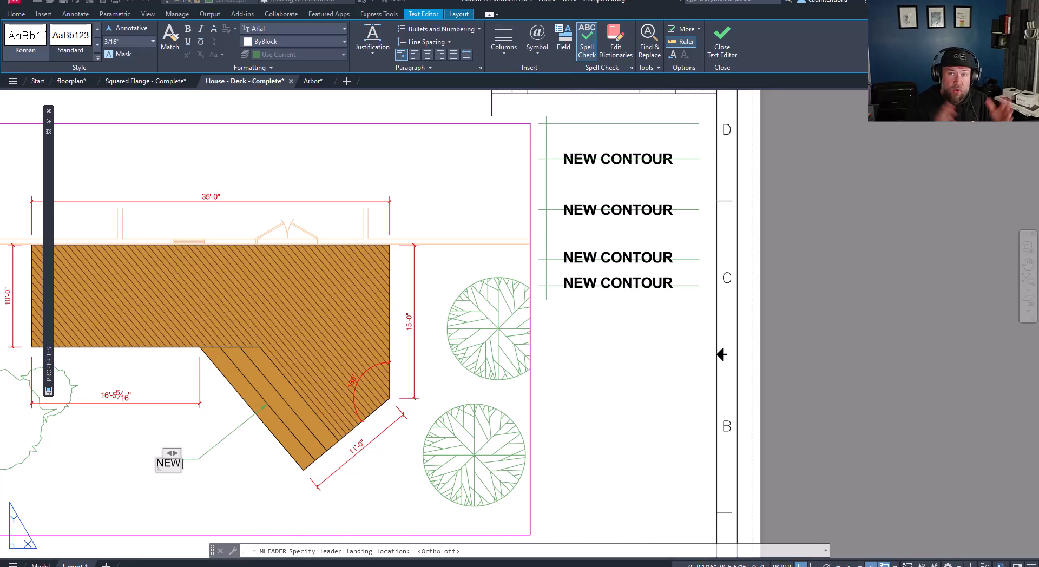
pyautogui.write(' D')
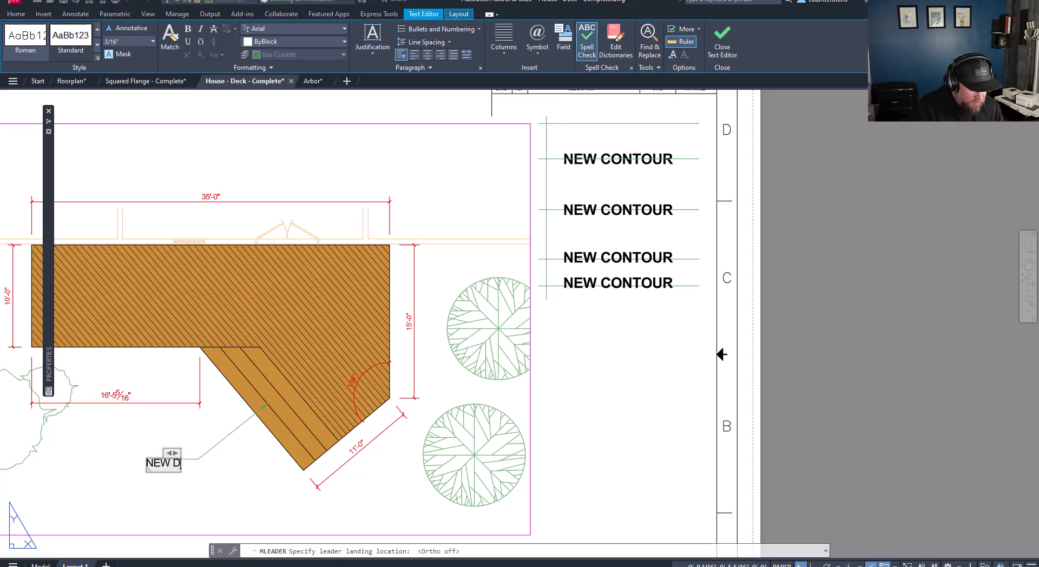
pyautogui.write('ECK')
pyautogui.press('Escape')
pyautogui.press('Escape')
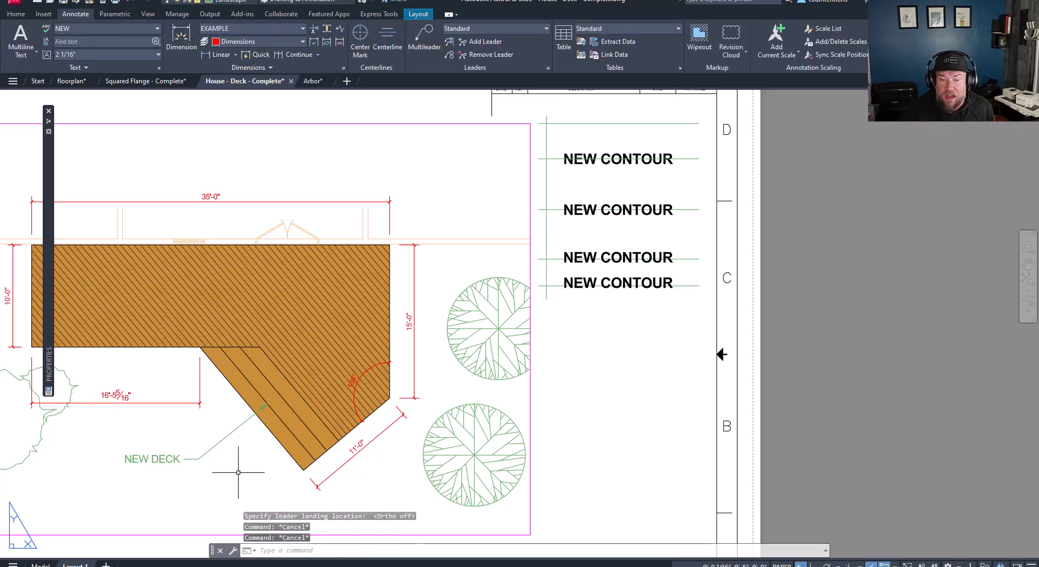
# - Select the NEW DECK leader to check it, then bring the legend into view
pyautogui.click(243, 457)
pyautogui.click(174, 430)
pyautogui.press('Escape')
pyautogui.moveTo(236, 388); pyautogui.dragTo(271, 358, button='middle')
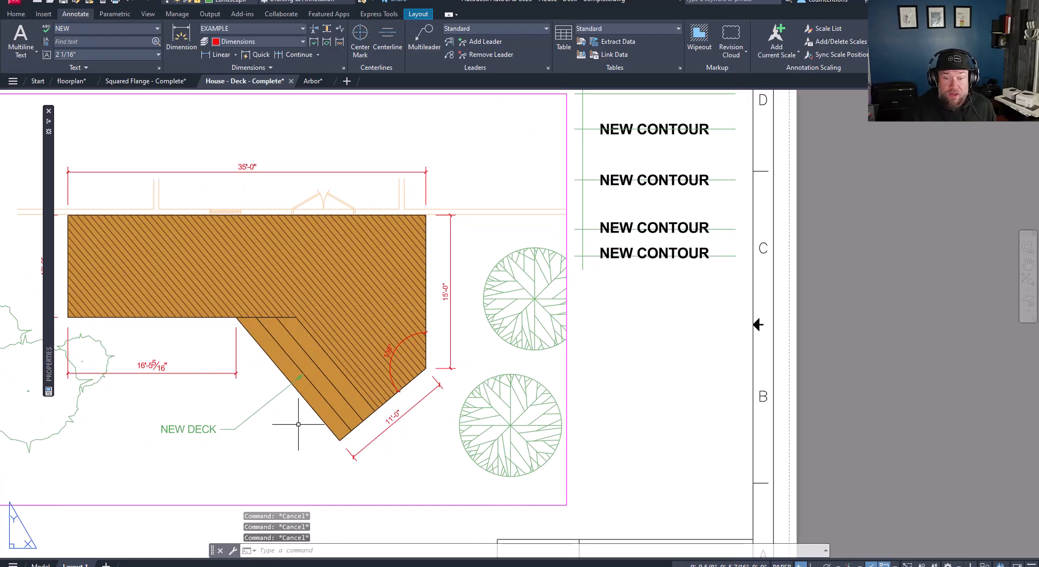
pyautogui.write('MA')
# - MATCHPROP the fourth NEW CONTOUR onto NEW DECK so the leader text is black
pyautogui.press('Return')
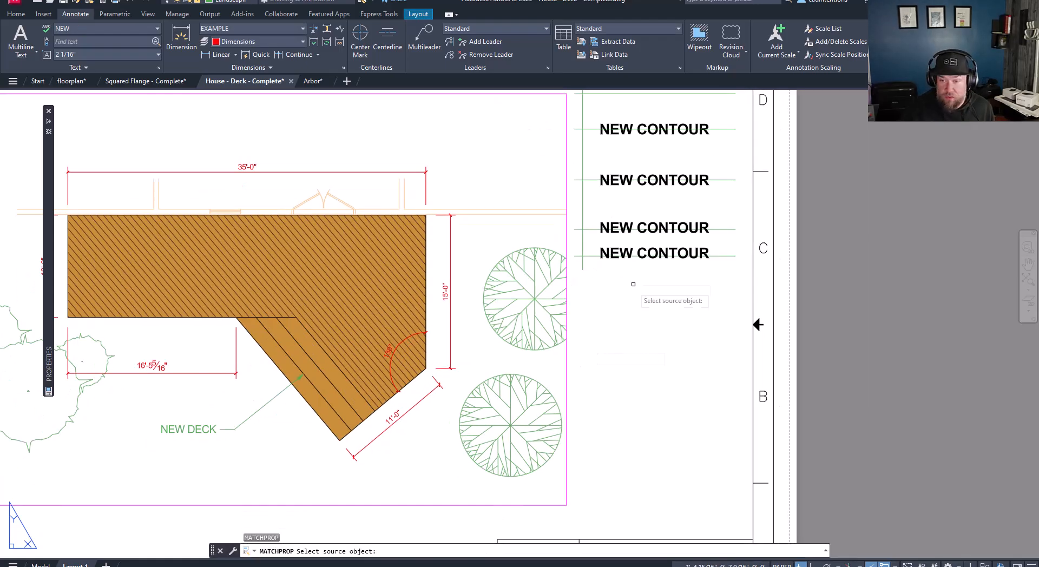
pyautogui.click(658, 253)
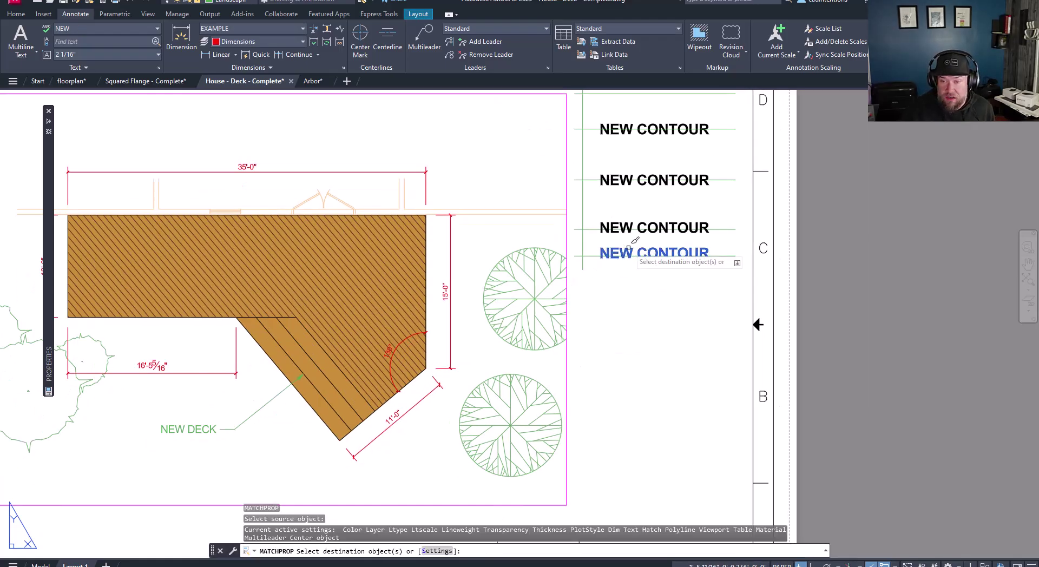
pyautogui.click(195, 429)
pyautogui.press('Escape')
pyautogui.press('Escape')
pyautogui.press('Escape')
# - Set the NEW DECK multileader's Text frame property to Yes
pyautogui.moveTo(216, 448); pyautogui.dragTo(239, 433, button='middle')
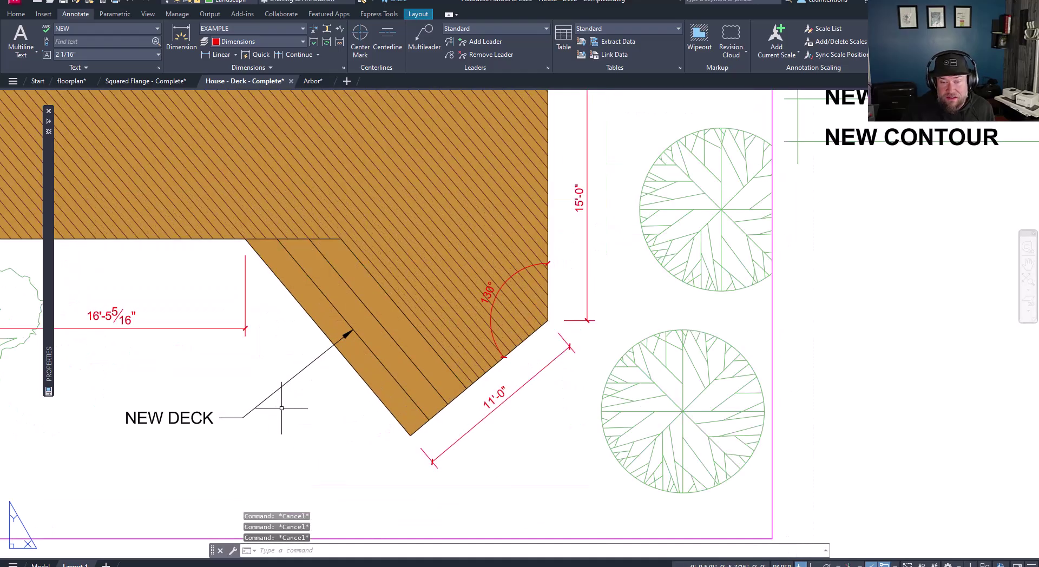
pyautogui.scroll(2, 283, 399)
pyautogui.moveTo(284, 399); pyautogui.dragTo(323, 391, button='middle')
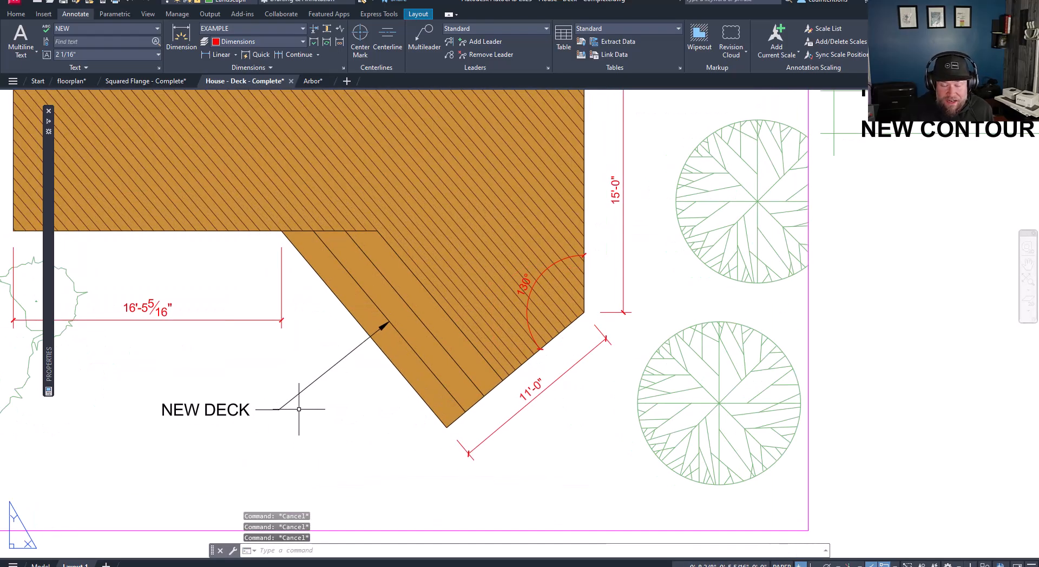
pyautogui.click(320, 401)
pyautogui.click(177, 425)
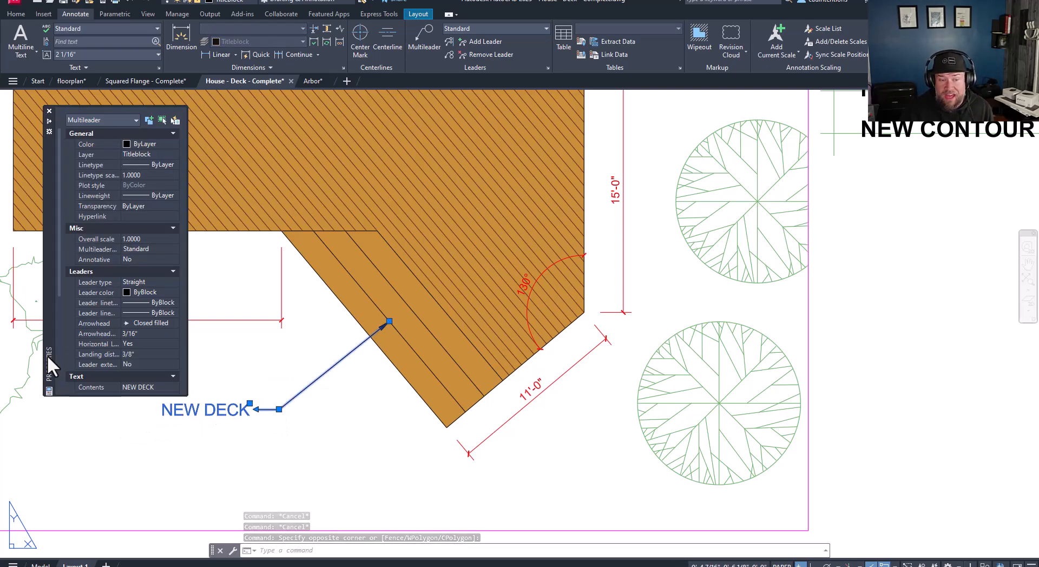
pyautogui.scroll(-5, 121, 326)
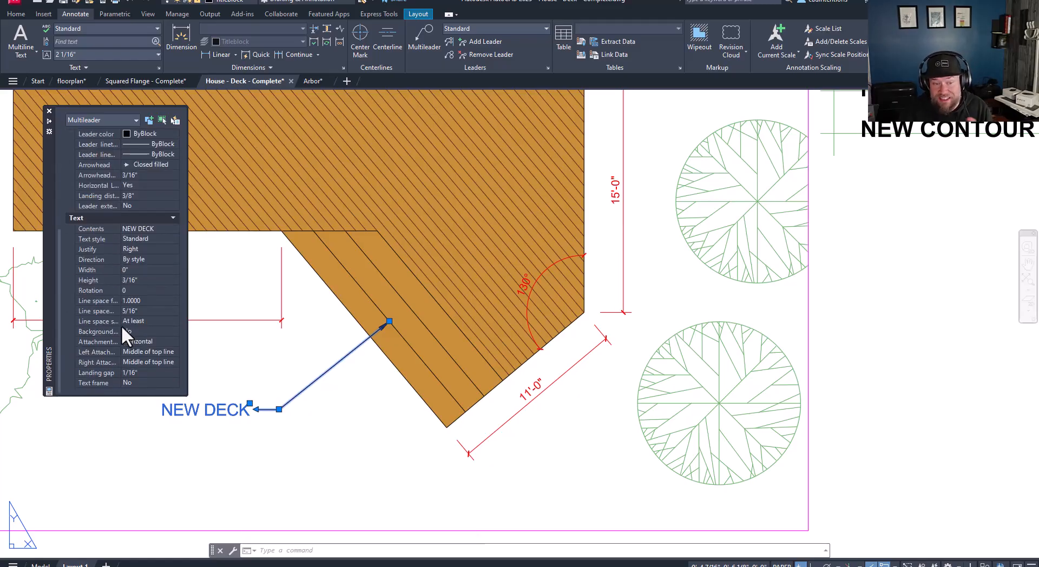
pyautogui.click(130, 383)
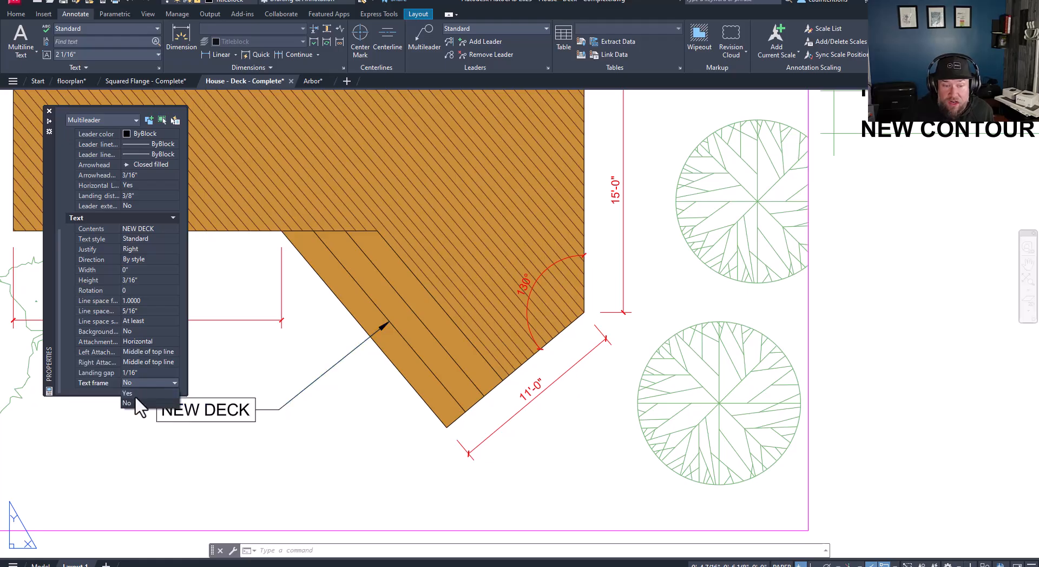
pyautogui.click(137, 403)
pyautogui.scroll(-3, 313, 439)
pyautogui.scroll(-3, 313, 429)
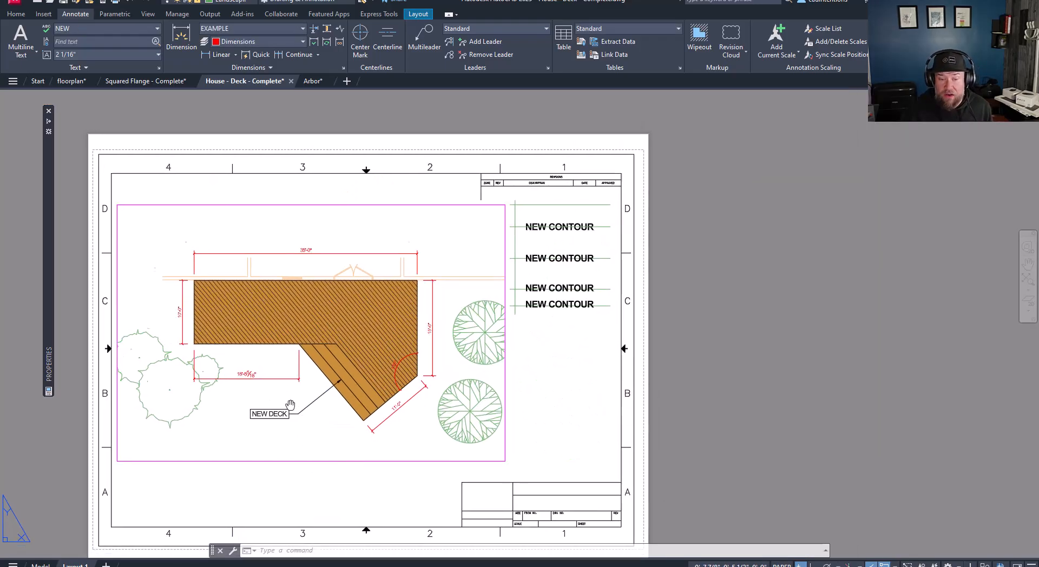
pyautogui.scroll(3, 272, 405)
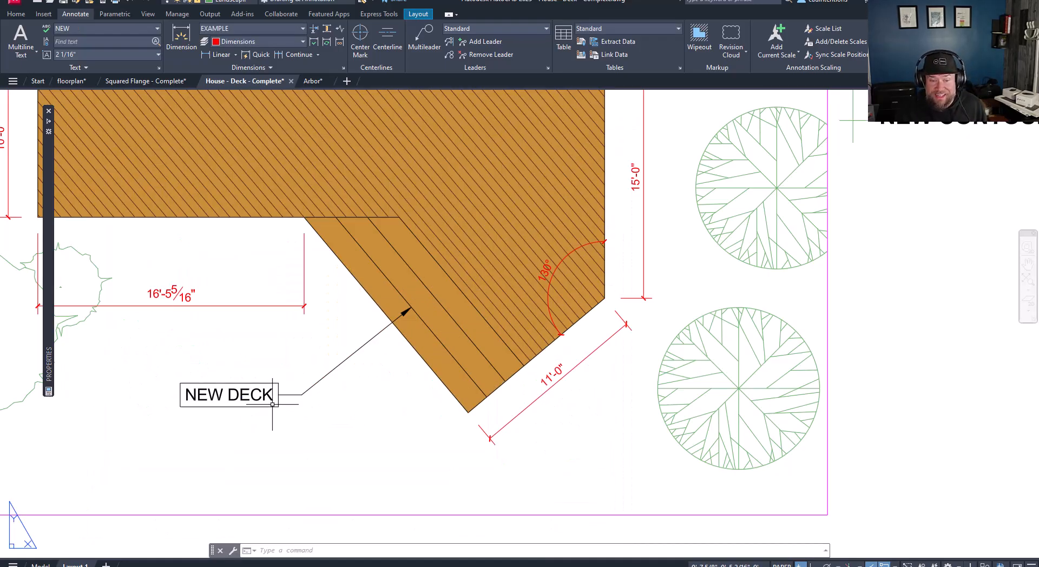
pyautogui.scroll(-3, 290, 394)
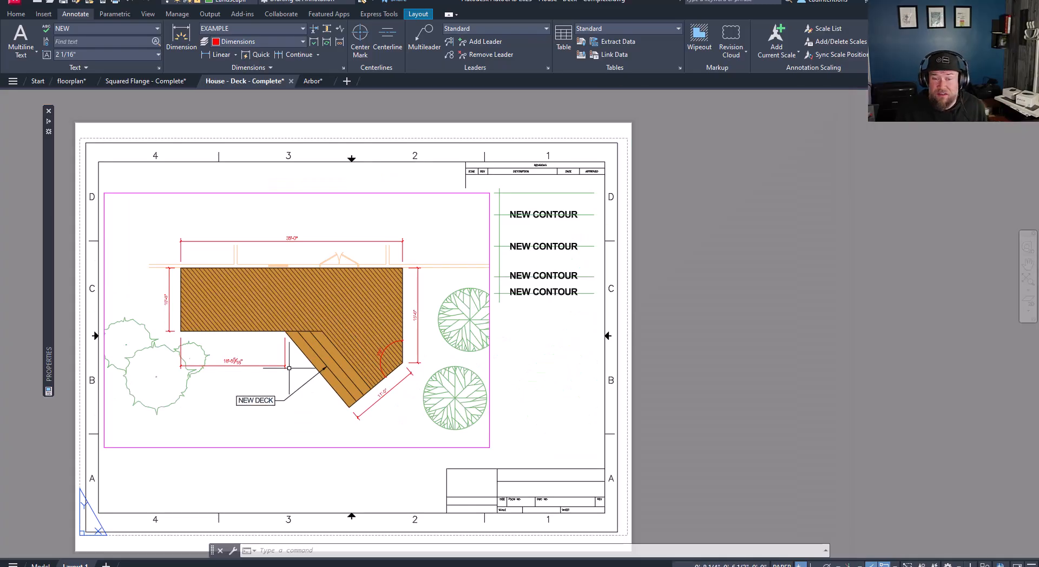
pyautogui.scroll(1, 280, 395)
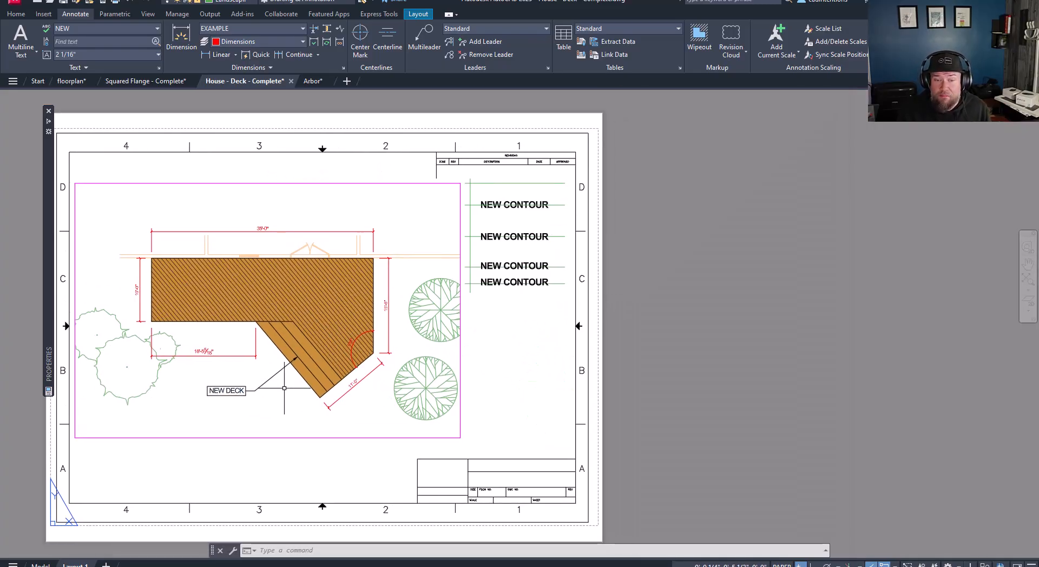
pyautogui.scroll(3, 281, 396)
pyautogui.click(247, 401)
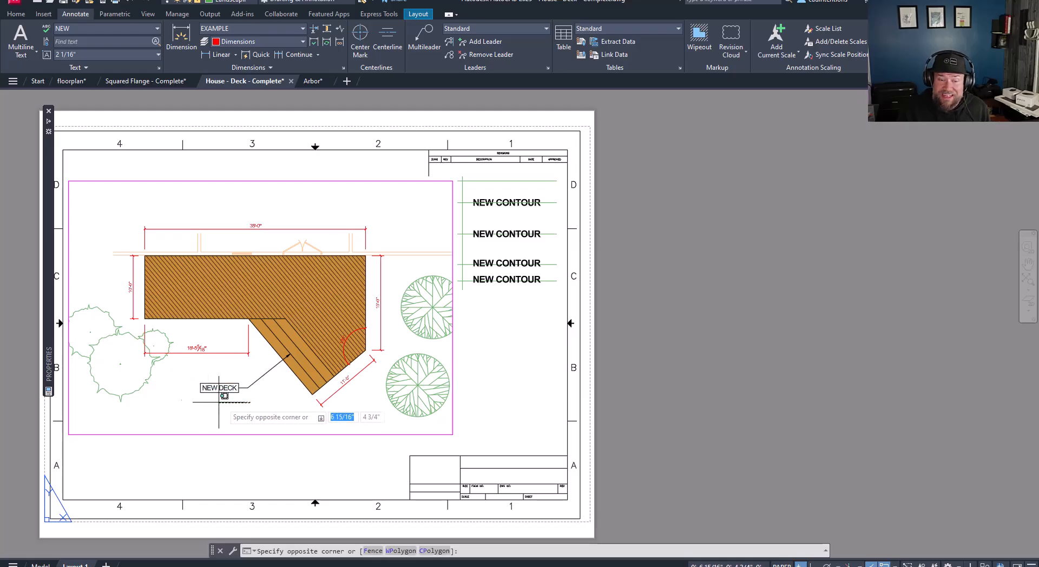
pyautogui.press('Escape')
pyautogui.press('Escape')
pyautogui.press('Escape')
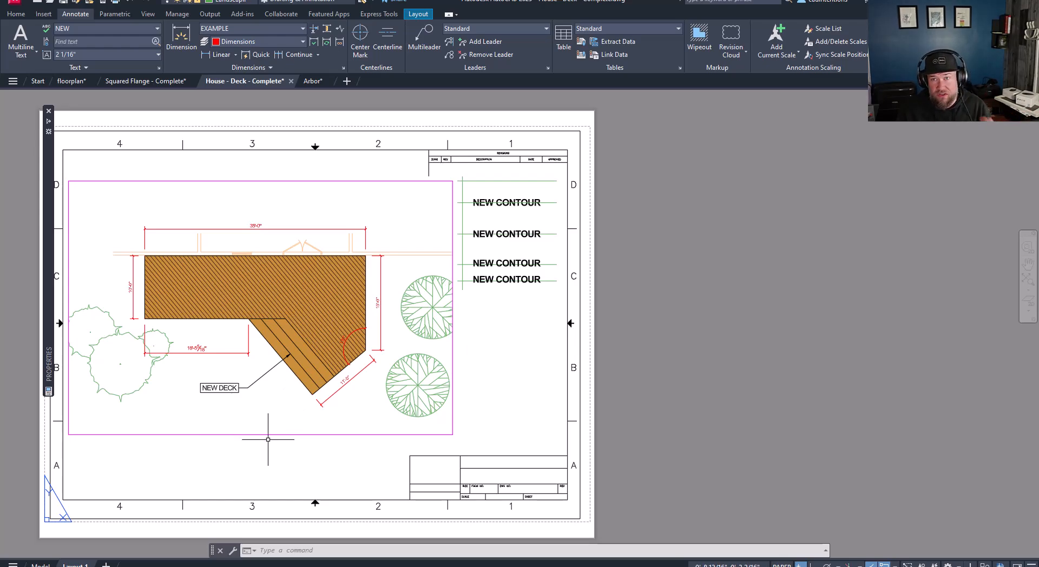
pyautogui.scroll(2, 261, 406)
pyautogui.scroll(-2, 268, 376)
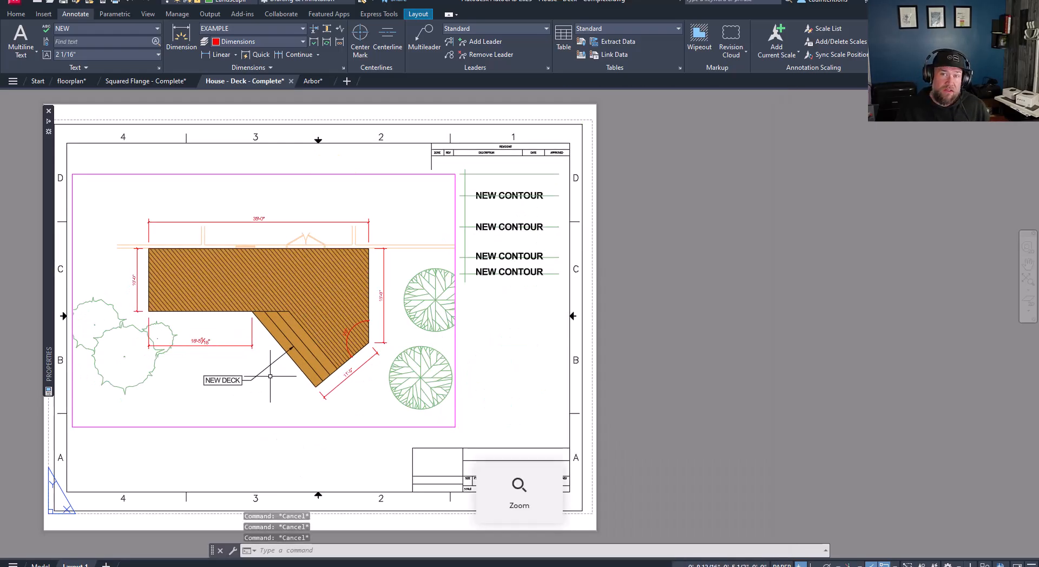
pyautogui.scroll(1, 276, 386)
pyautogui.scroll(-1, 280, 390)
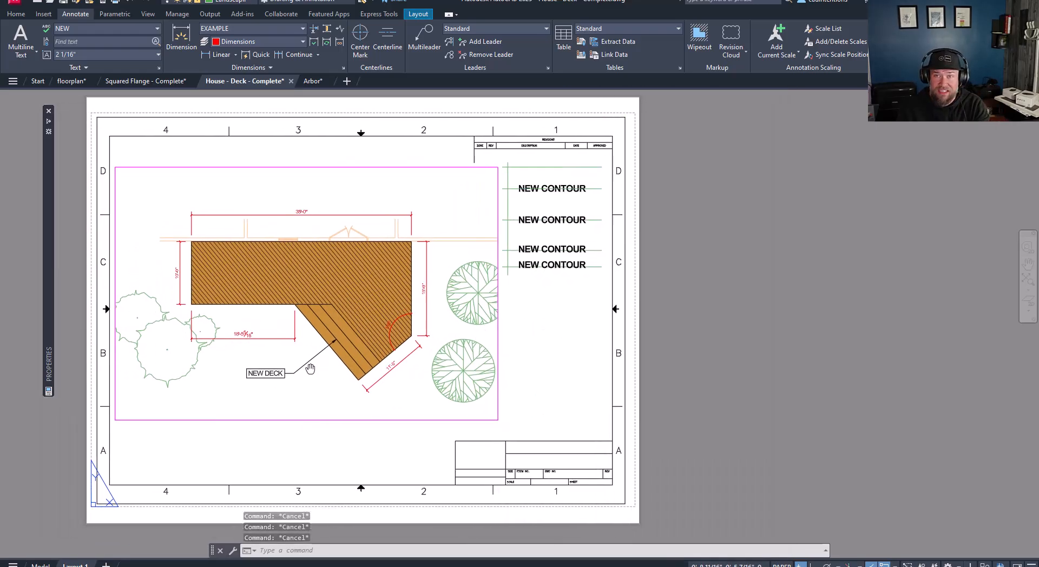
pyautogui.scroll(2, 287, 382)
pyautogui.scroll(2, 284, 360)
pyautogui.scroll(2, 353, 340)
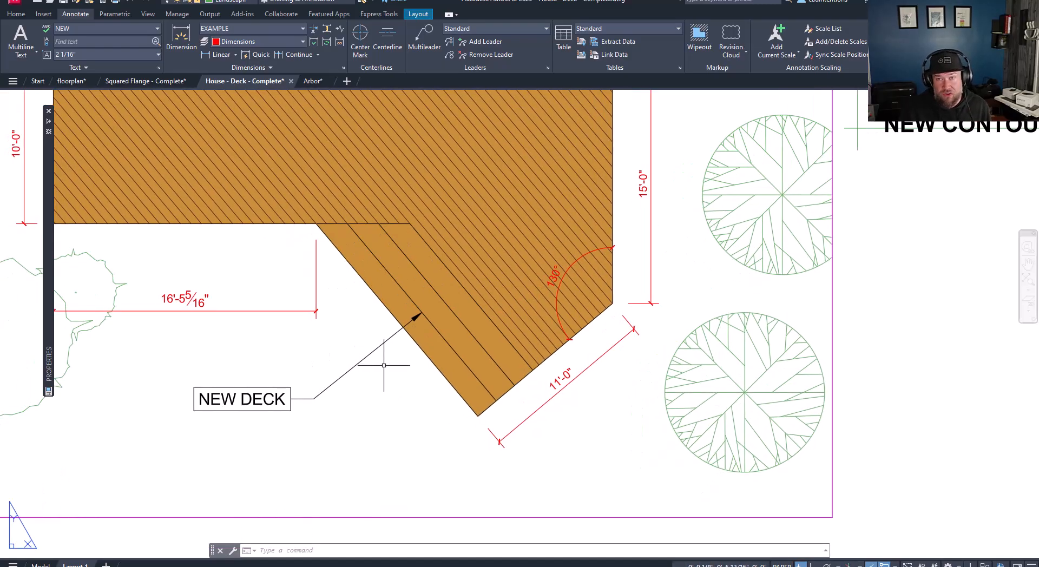
pyautogui.moveTo(398, 384); pyautogui.dragTo(365, 400, button='middle')
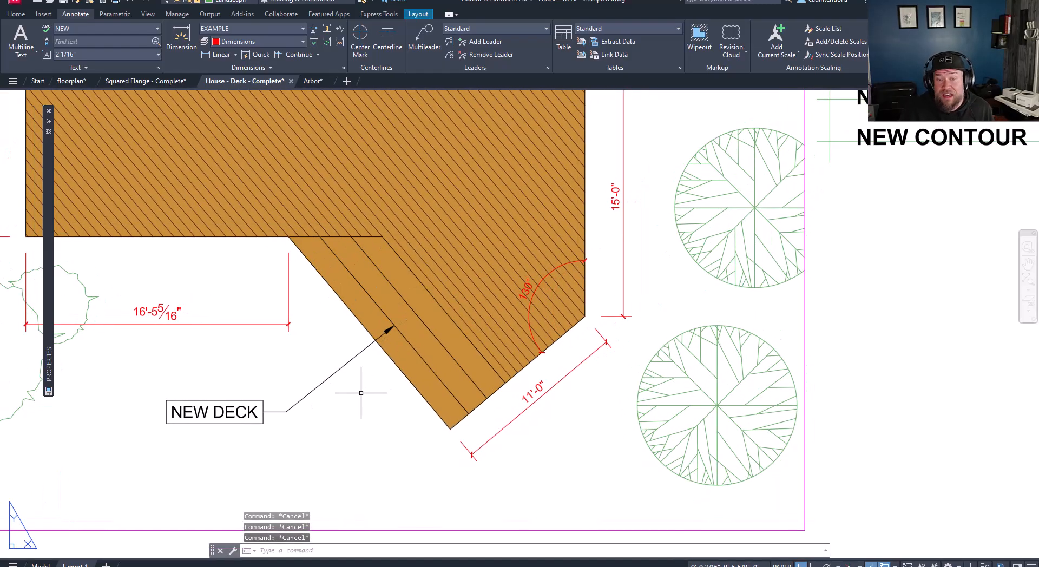
pyautogui.scroll(-1, 362, 391)
pyautogui.scroll(-2, 352, 395)
pyautogui.scroll(-1, 341, 398)
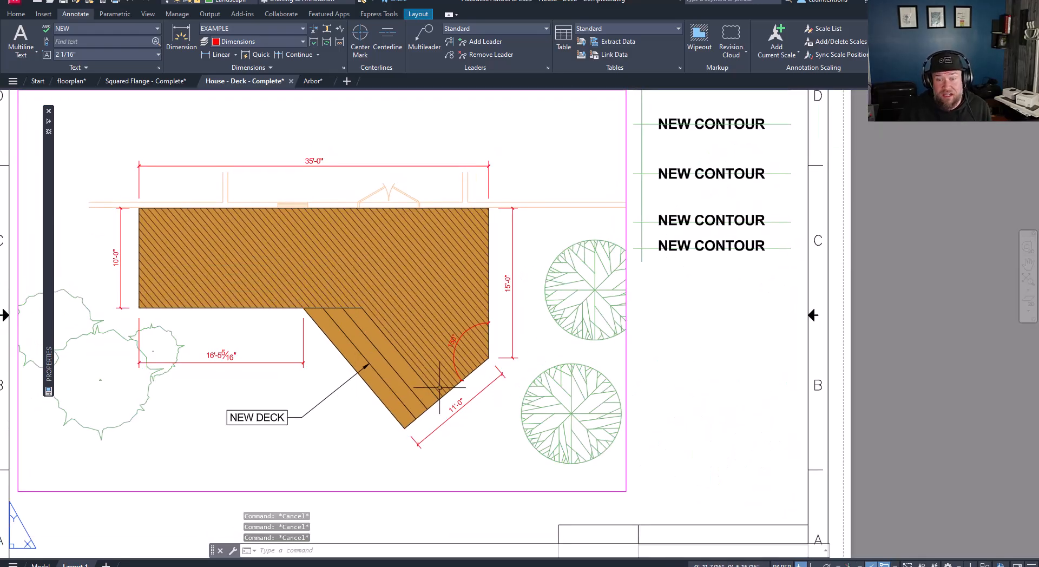
pyautogui.moveTo(453, 366); pyautogui.dragTo(437, 376, button='middle')
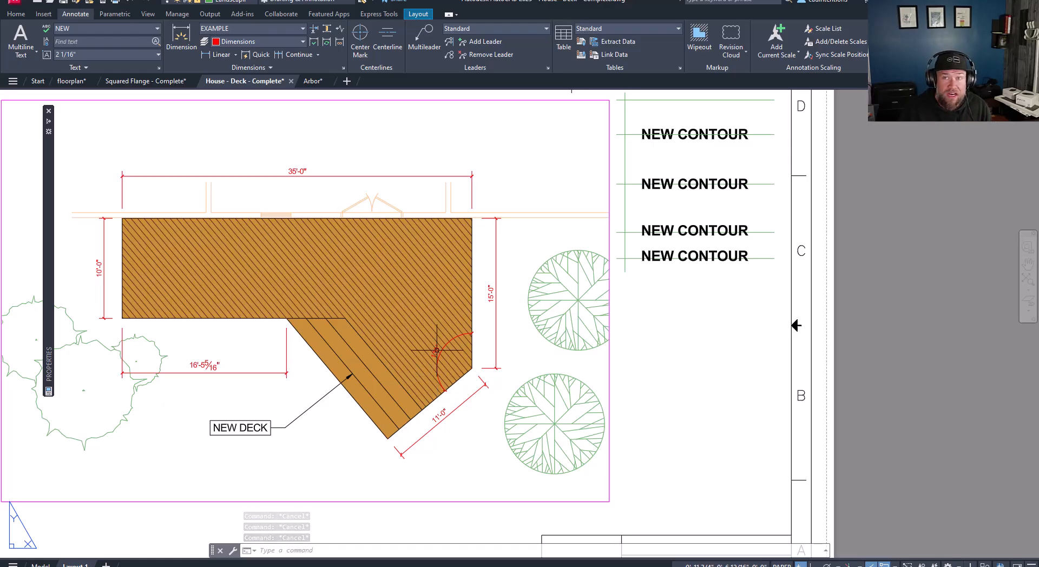
pyautogui.press('Escape')
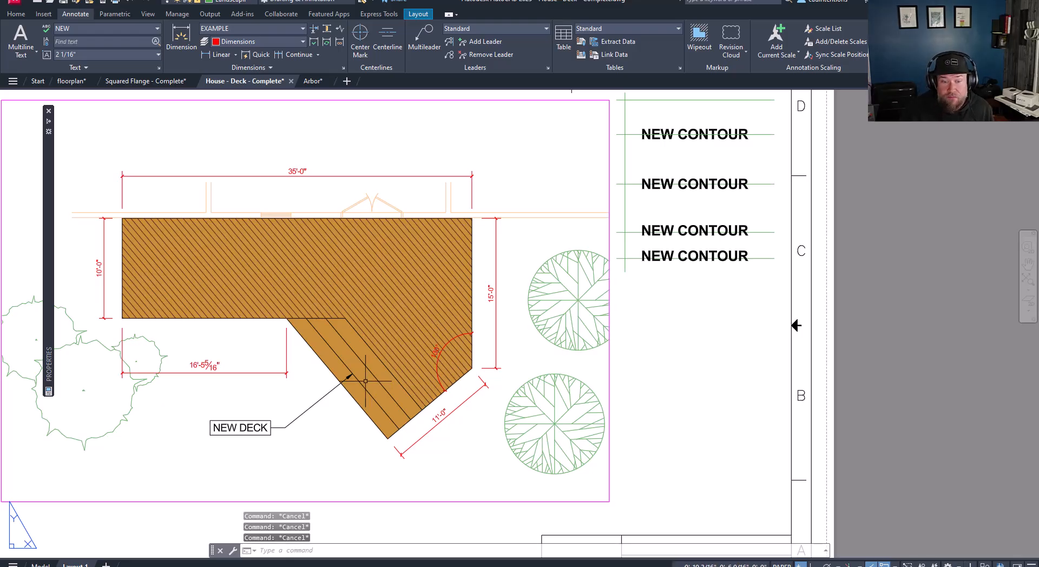
# - Apply a background mask in the drawing background colour to all of the NEW DECK text
pyautogui.doubleClick(257, 433)
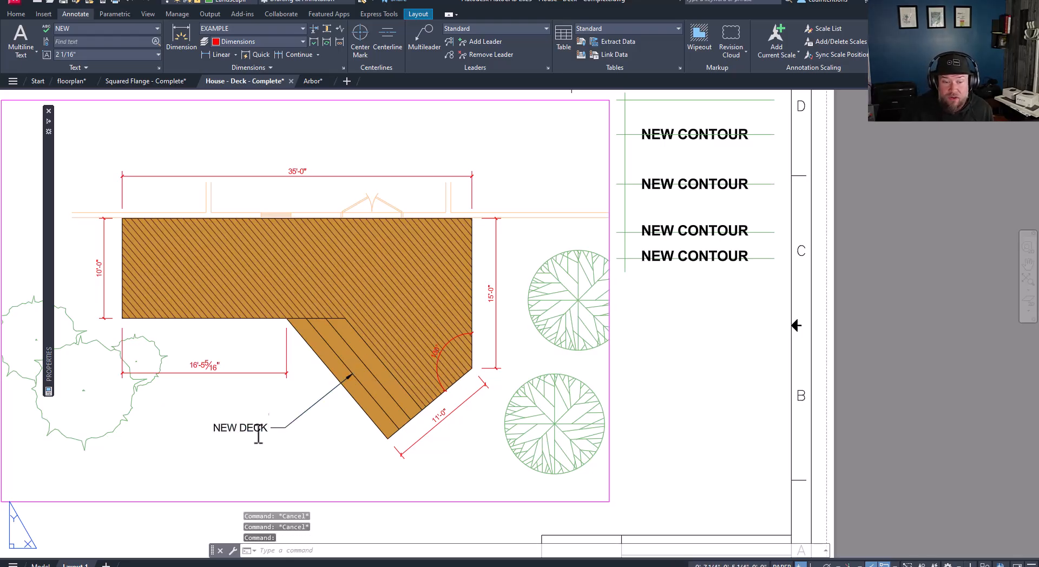
pyautogui.hotkey('ctrl', 'a')
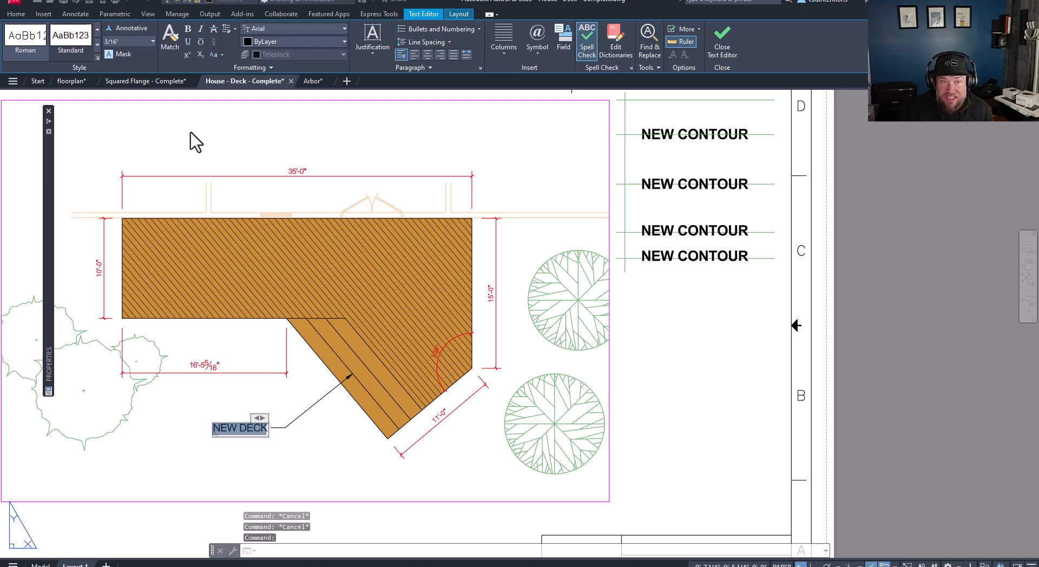
pyautogui.click(115, 53)
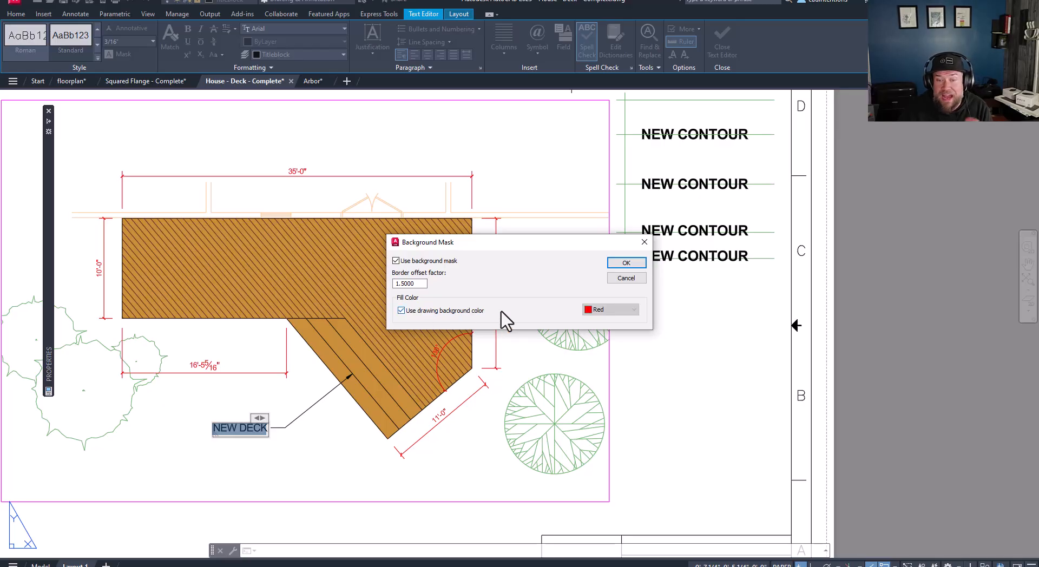
pyautogui.click(625, 263)
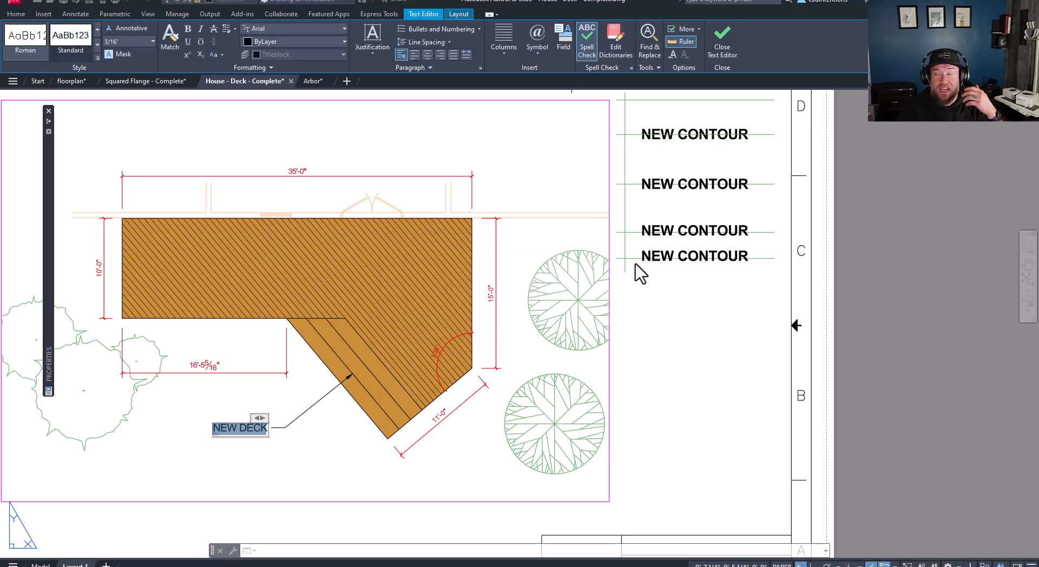
pyautogui.click(291, 443)
# - Stretch the NEW DECK multileader's landing grip up onto the hatched deck
pyautogui.click(247, 428)
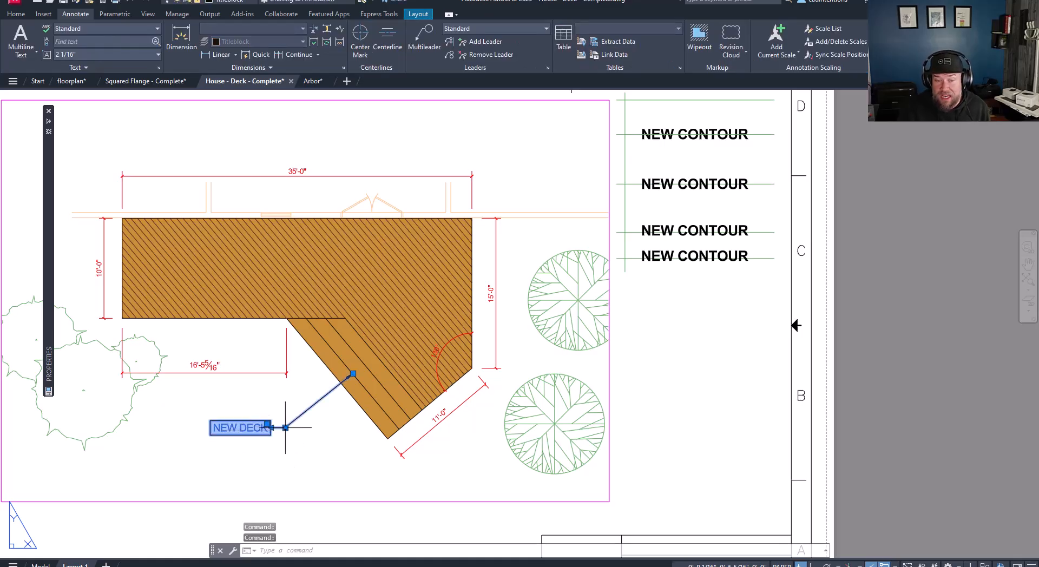
pyautogui.click(407, 280)
pyautogui.press('Escape')
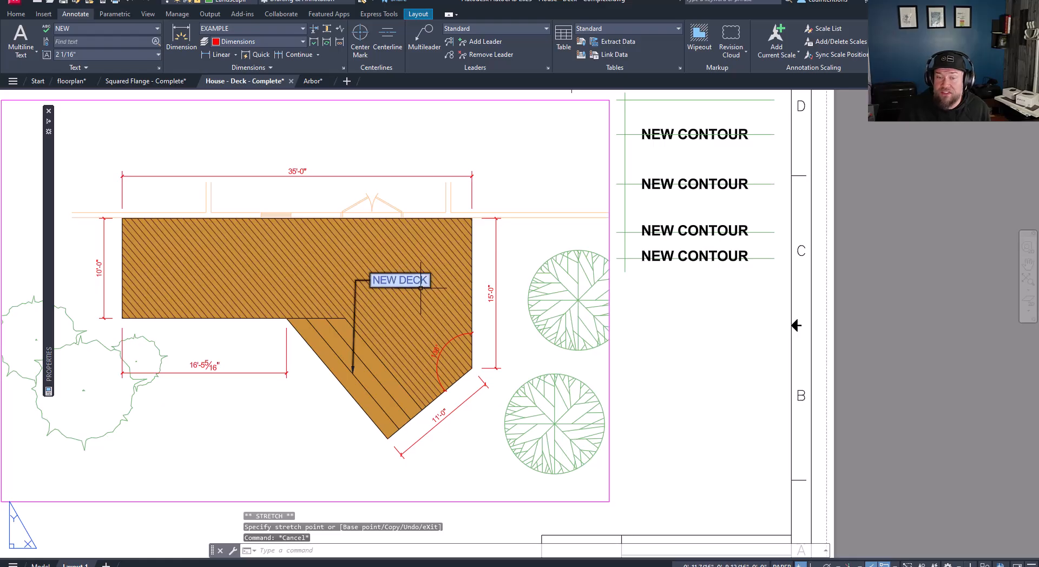
pyautogui.scroll(2, 404, 288)
pyautogui.press('Escape')
pyautogui.press('Escape')
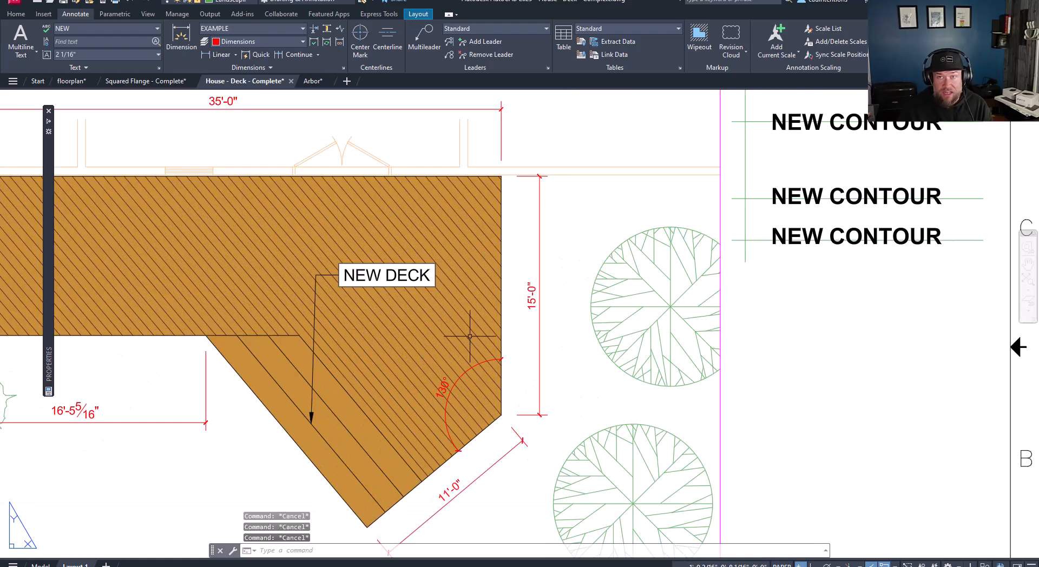
# - Fine-tune the label's landing and text position so its mask hides the hatch
pyautogui.click(368, 301)
pyautogui.click(321, 272)
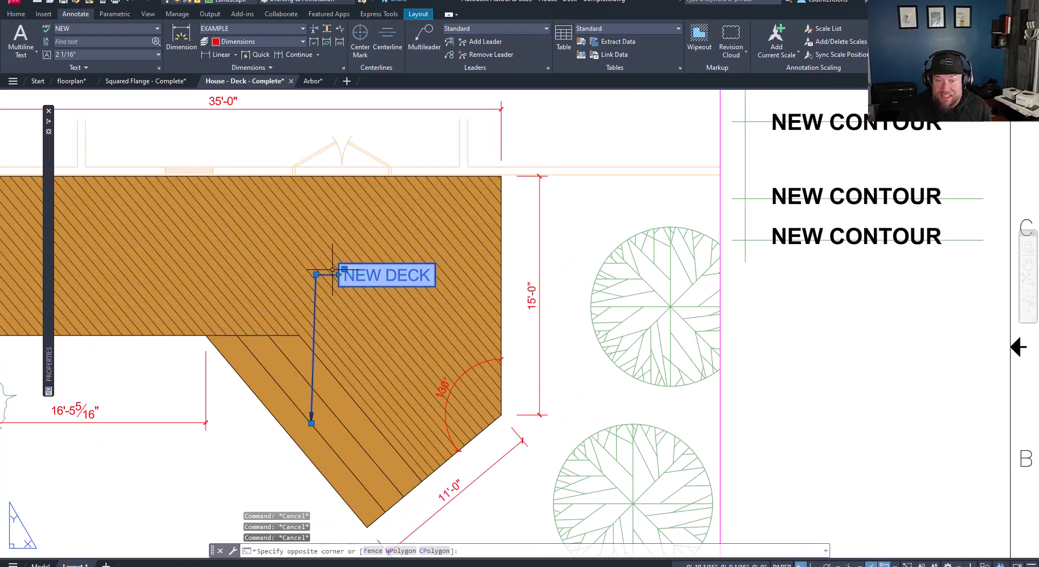
pyautogui.click(316, 275)
pyautogui.click(349, 319)
pyautogui.press('Escape')
pyautogui.press('Escape')
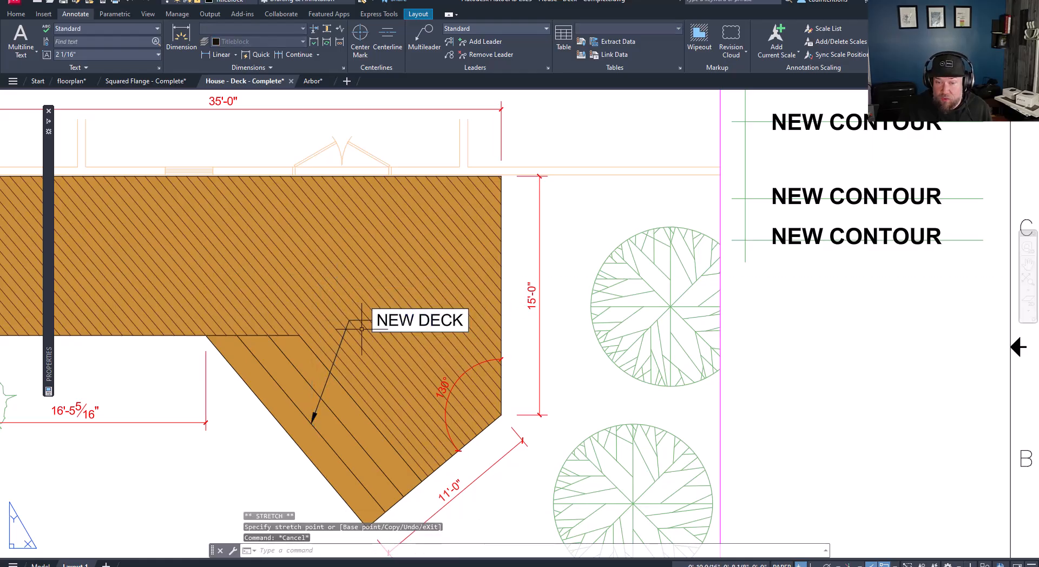
pyautogui.press('Escape')
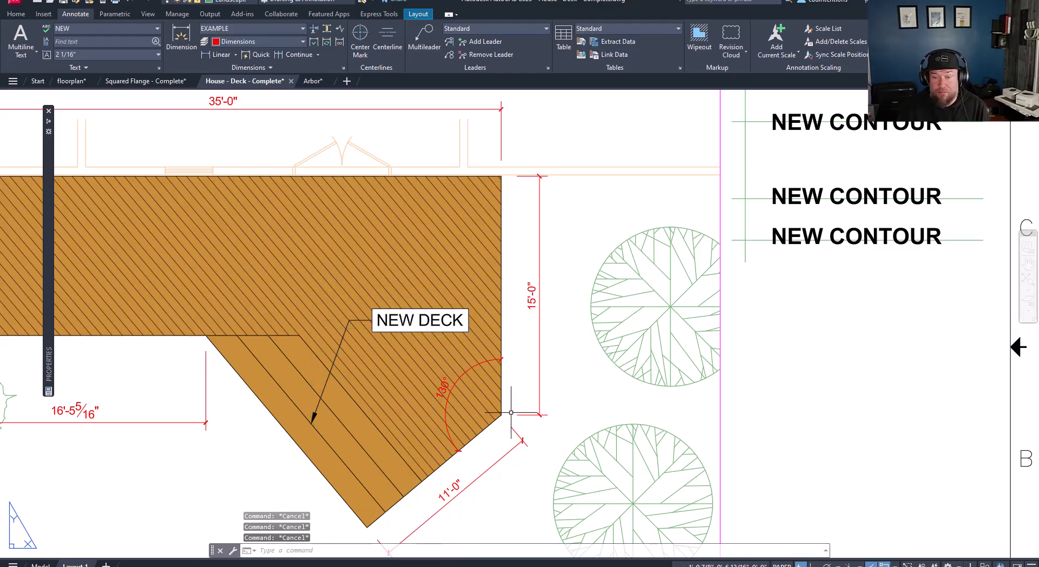
pyautogui.doubleClick(443, 392)
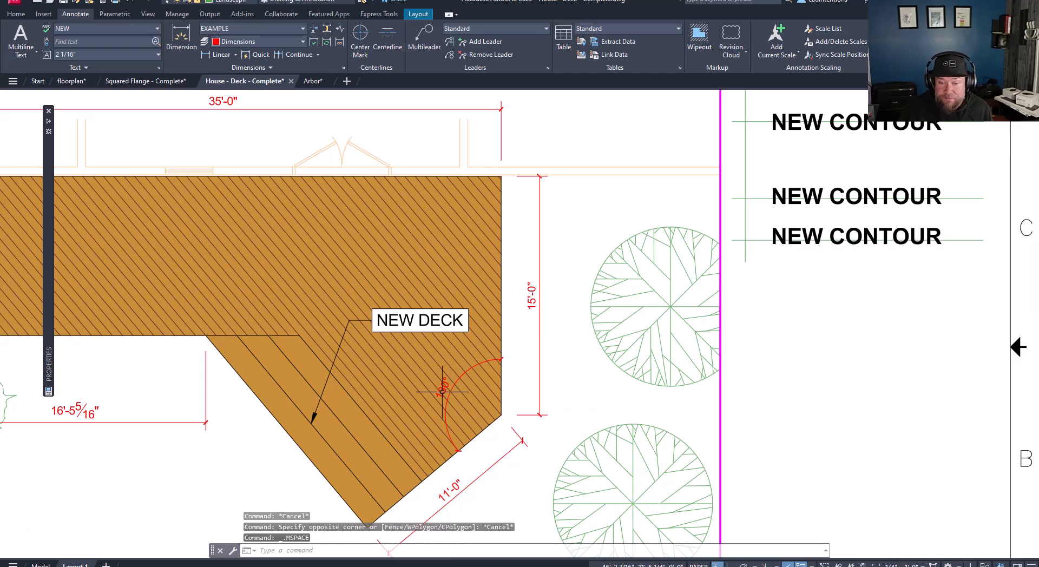
# - Give the 130° angular dimension text a Background fill colour in Properties
pyautogui.click(445, 383)
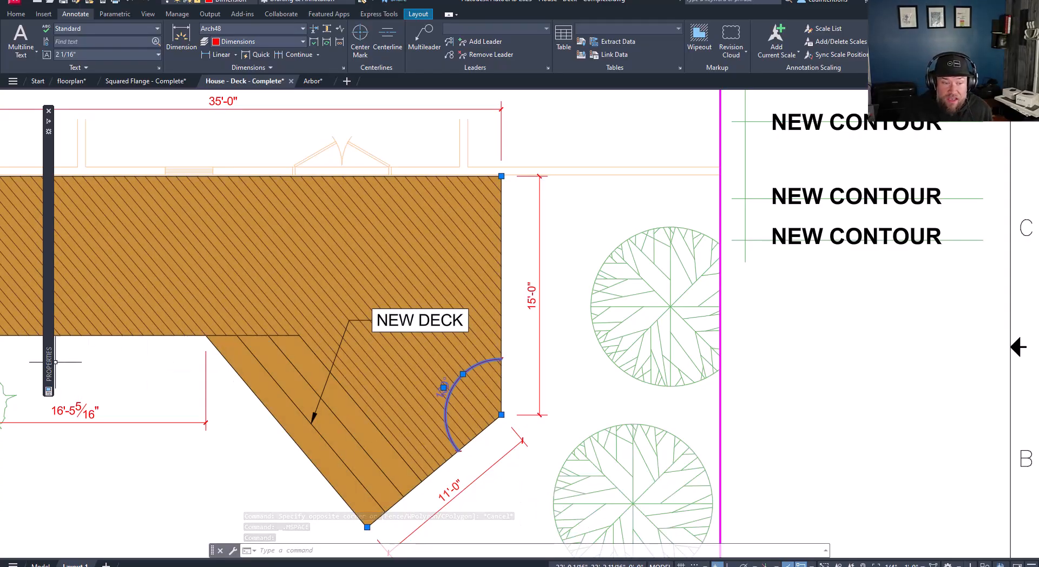
pyautogui.moveTo(48, 252)
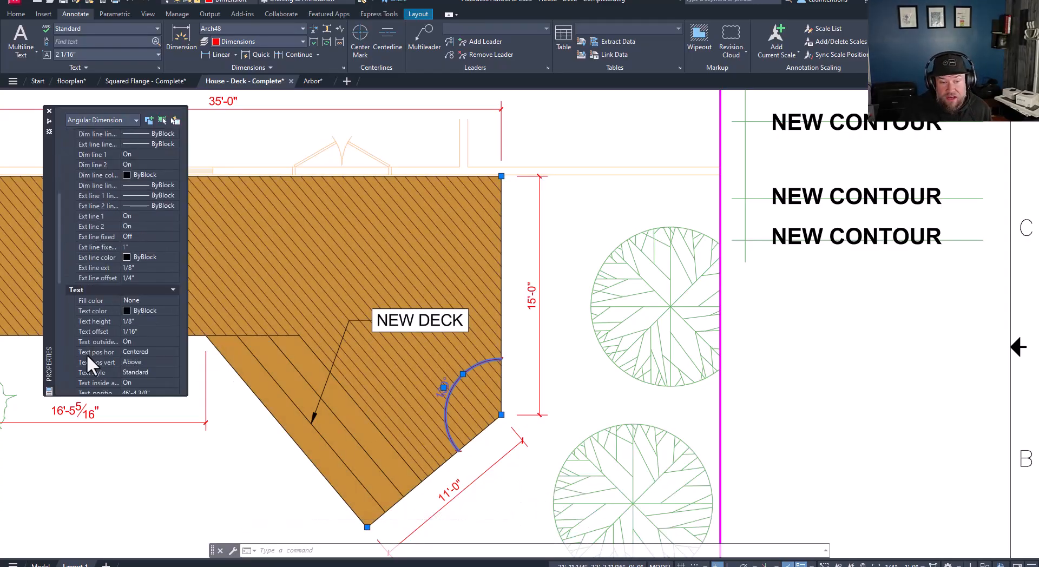
pyautogui.scroll(-2, 87, 354)
pyautogui.scroll(-2, 86, 354)
pyautogui.scroll(-2, 87, 356)
pyautogui.scroll(2, 91, 353)
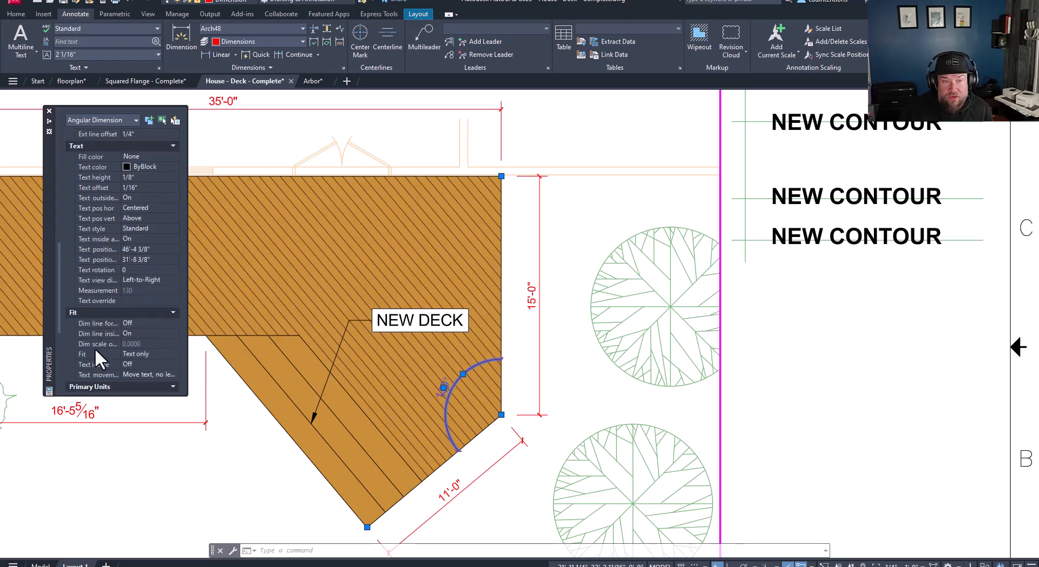
pyautogui.click(140, 159)
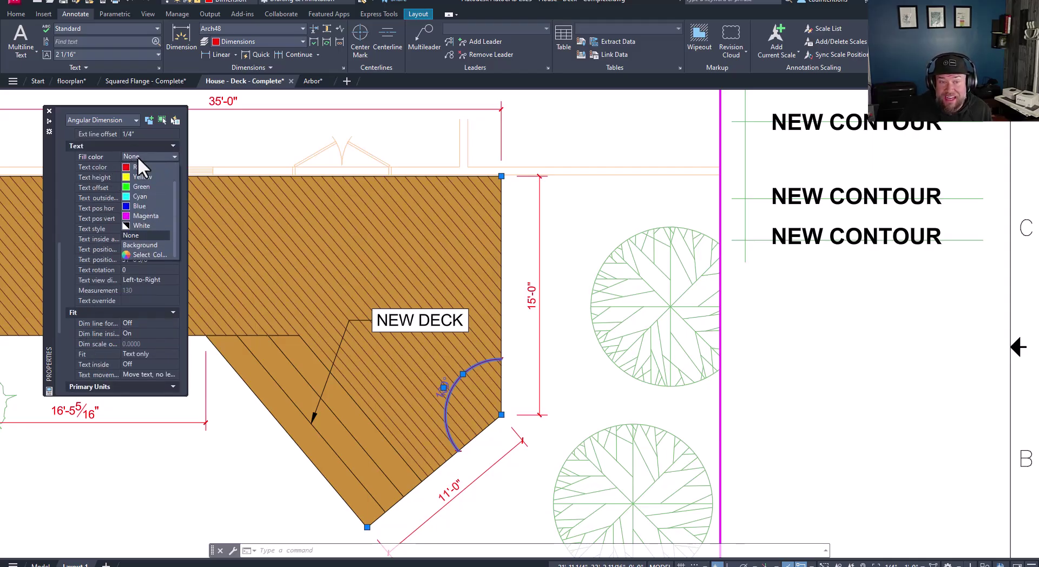
pyautogui.click(147, 245)
pyautogui.press('Escape')
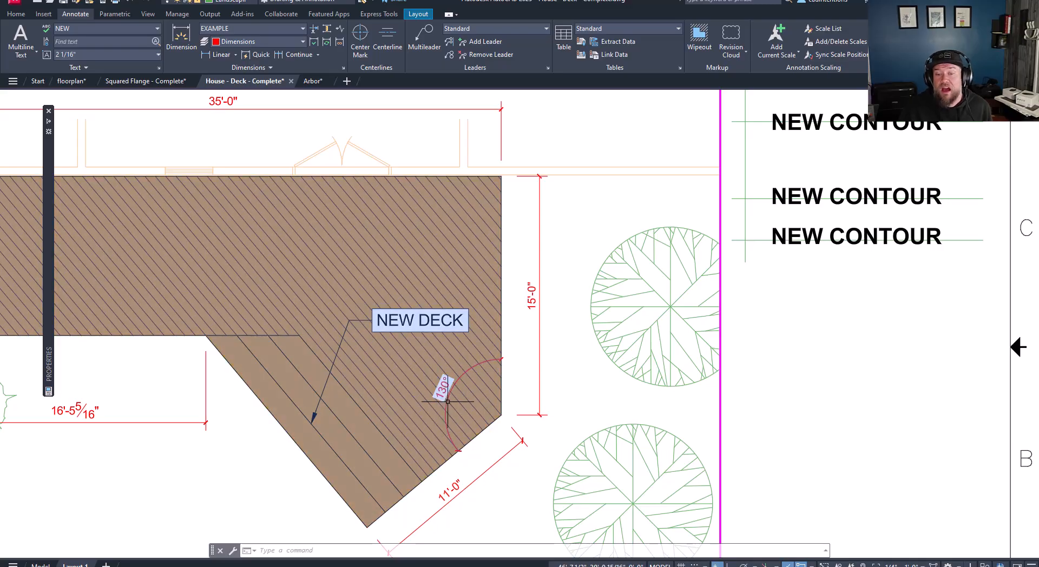
pyautogui.moveTo(447, 402)
pyautogui.mouseDown(button='middle')
pyautogui.moveTo(425, 382)
pyautogui.moveTo(450, 399)
pyautogui.mouseUp(button='middle')
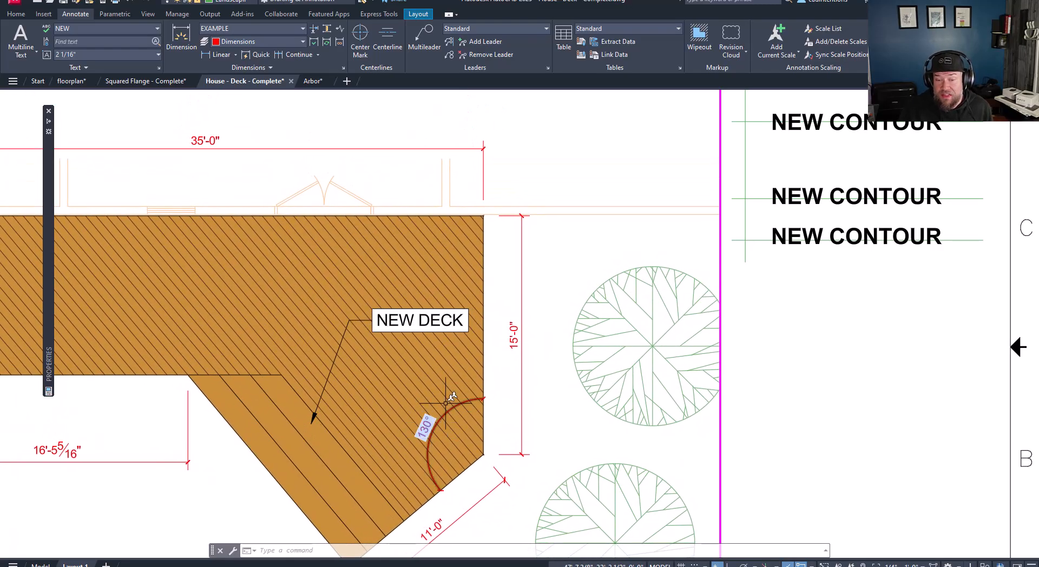
# - Return to paper space and recentre the sheet on the masked deck labels
pyautogui.doubleClick(753, 381)
pyautogui.click(777, 434)
pyautogui.click(670, 432)
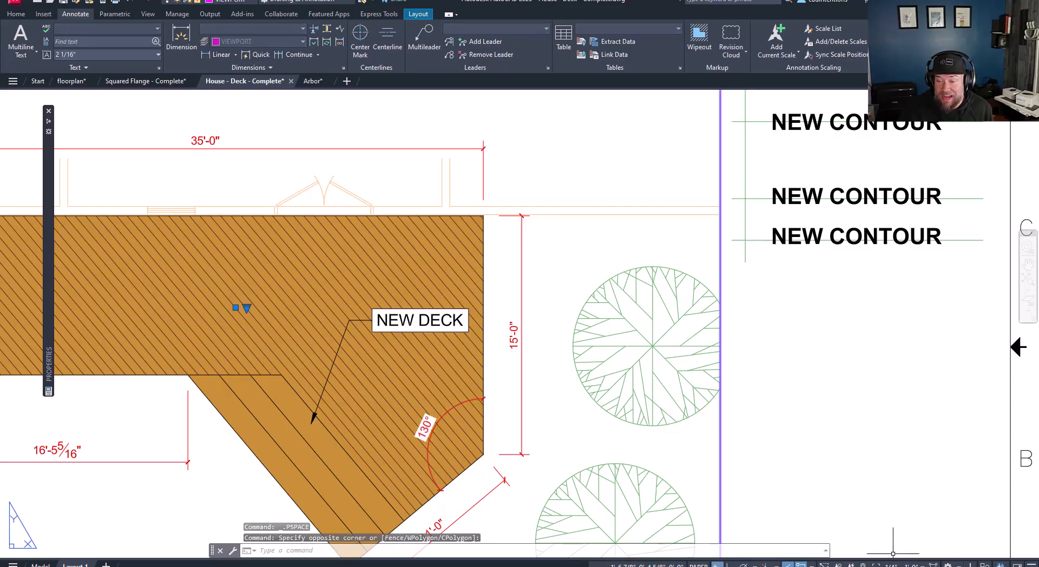
pyautogui.press('Escape')
pyautogui.scroll(-3, 416, 358)
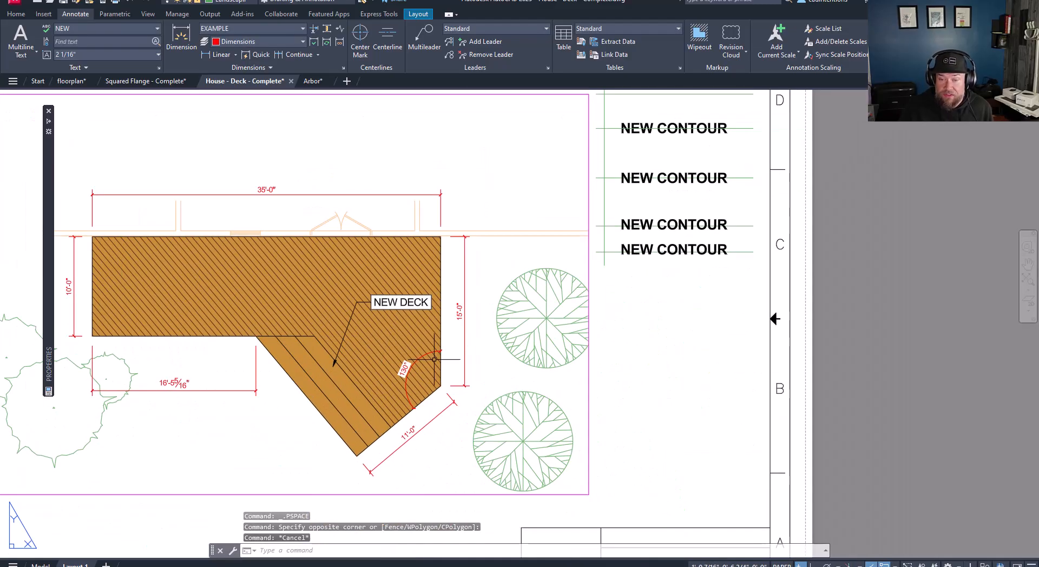
pyautogui.press('Escape')
pyautogui.scroll(2, 418, 371)
pyautogui.moveTo(419, 372)
pyautogui.mouseDown(button='middle')
pyautogui.moveTo(323, 348)
pyautogui.moveTo(364, 348)
pyautogui.mouseUp(button='middle')
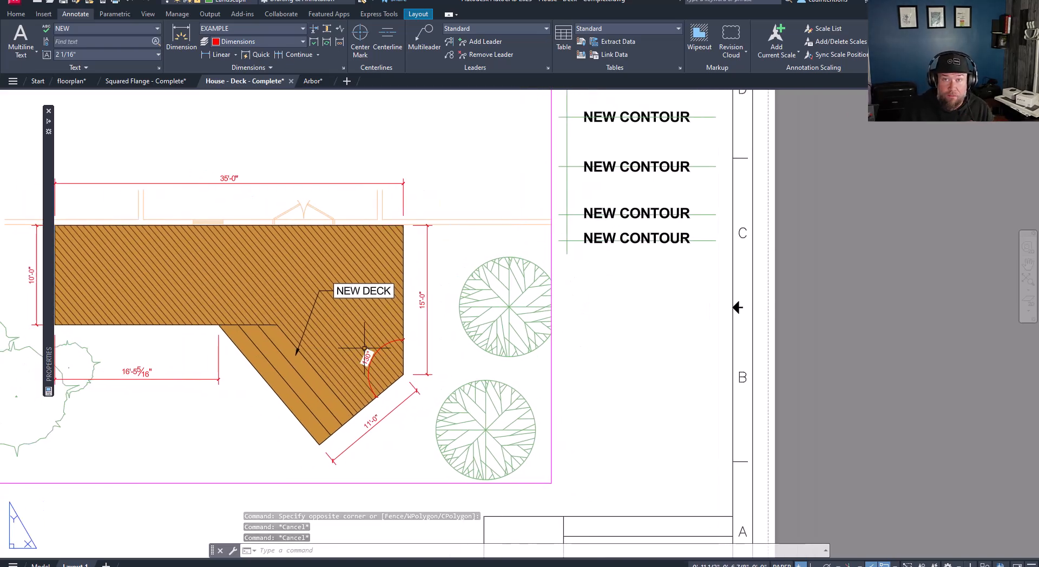